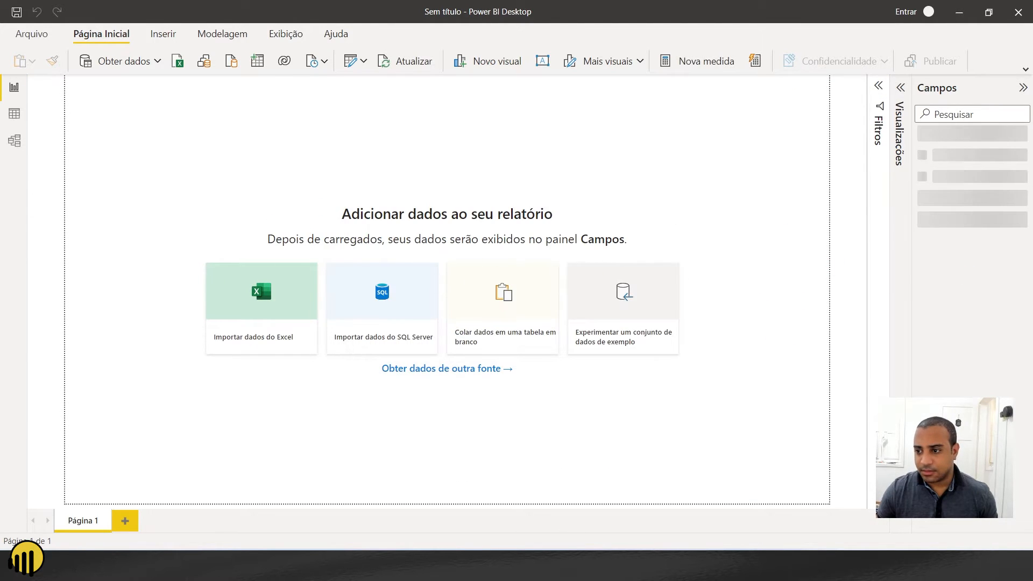
- Add a table visual showing the Country field from the financials table and place it against the page's left edge
{"action": "left_click", "coordinate": [923, 136]}
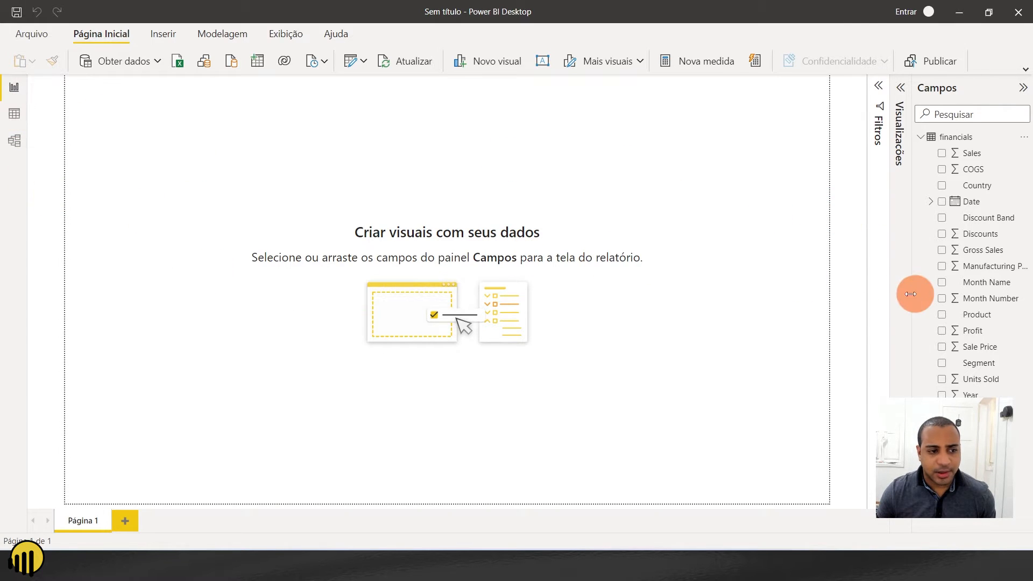
{"action": "left_click", "coordinate": [900, 91]}
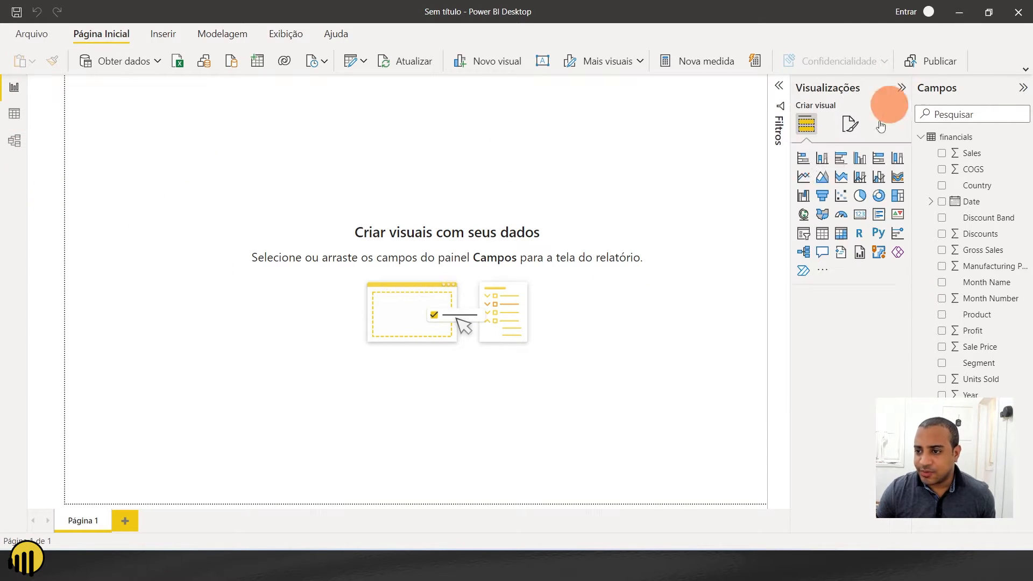
{"action": "left_click", "coordinate": [822, 235]}
{"action": "left_click_drag", "start_coordinate": [149, 200], "coordinate": [254, 195]}
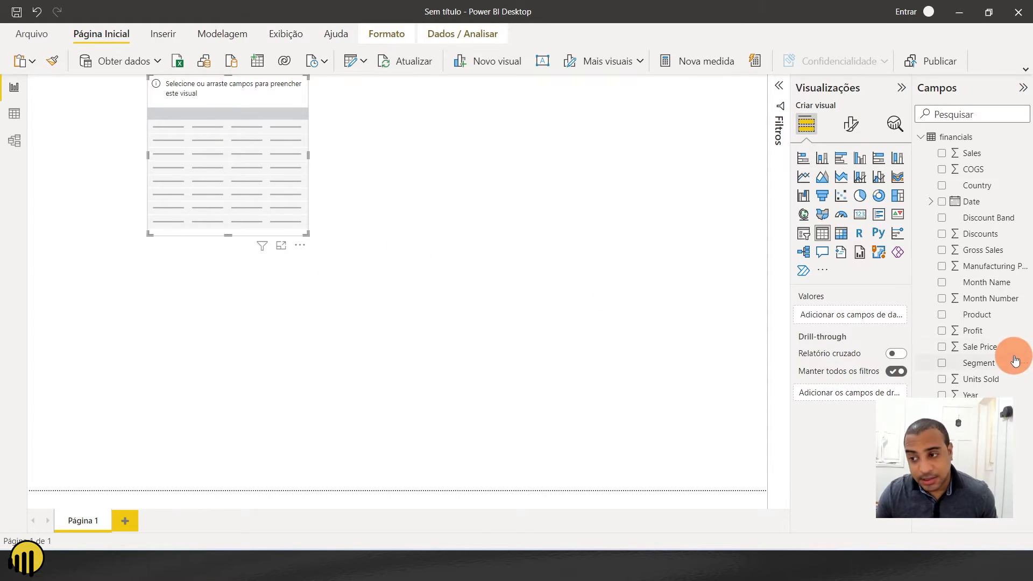
{"action": "left_click", "coordinate": [943, 189]}
{"action": "left_click_drag", "start_coordinate": [241, 117], "coordinate": [178, 352]}
{"action": "left_click", "coordinate": [109, 338]}
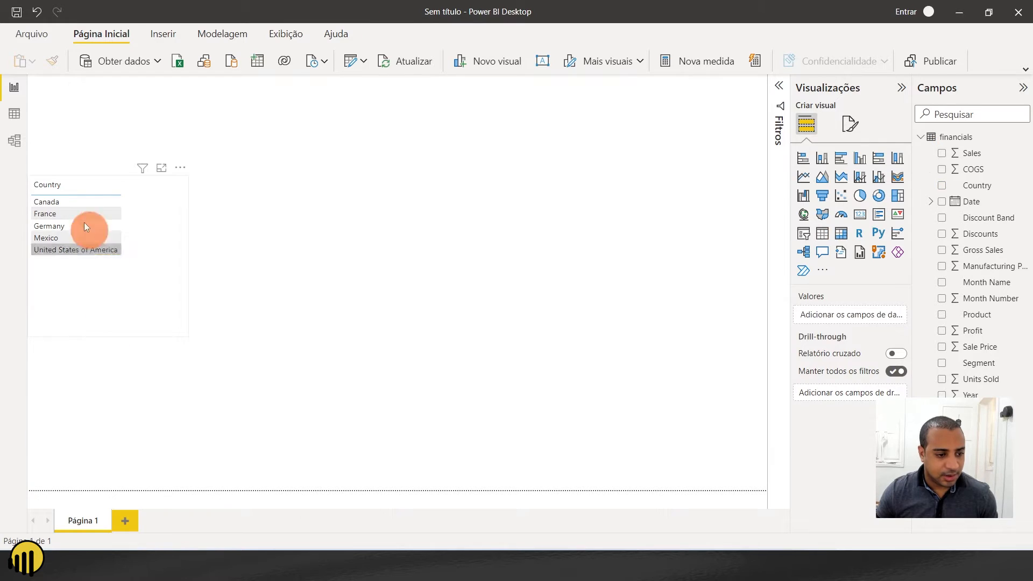
- Place a copy of the Country table beside the original and replace its field with Discount Band
{"action": "left_click", "coordinate": [115, 312]}
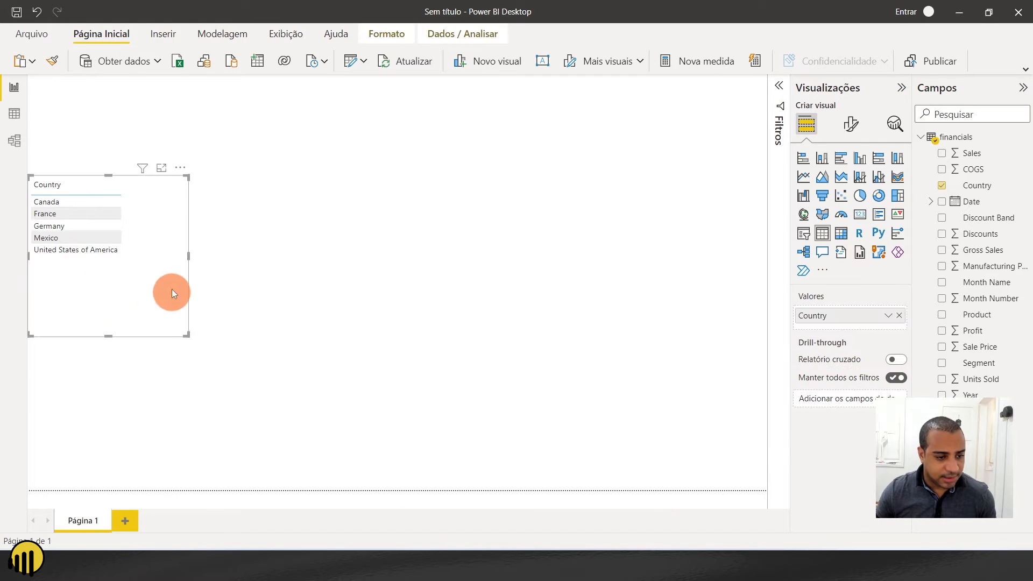
{"action": "key", "text": "ctrl+v"}
{"action": "left_click_drag", "start_coordinate": [147, 283], "coordinate": [298, 275]}
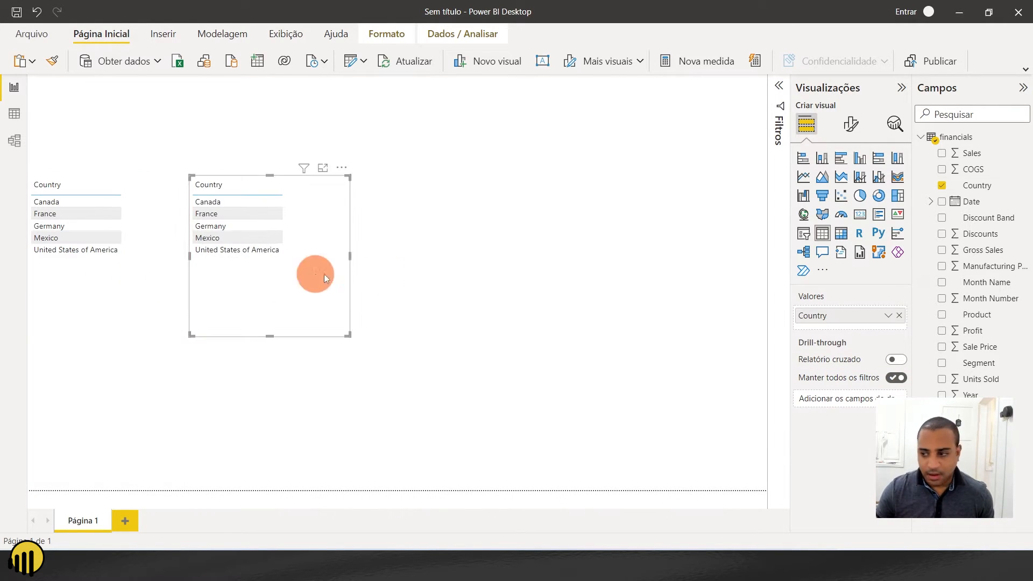
{"action": "left_click", "coordinate": [899, 315]}
{"action": "left_click", "coordinate": [942, 222]}
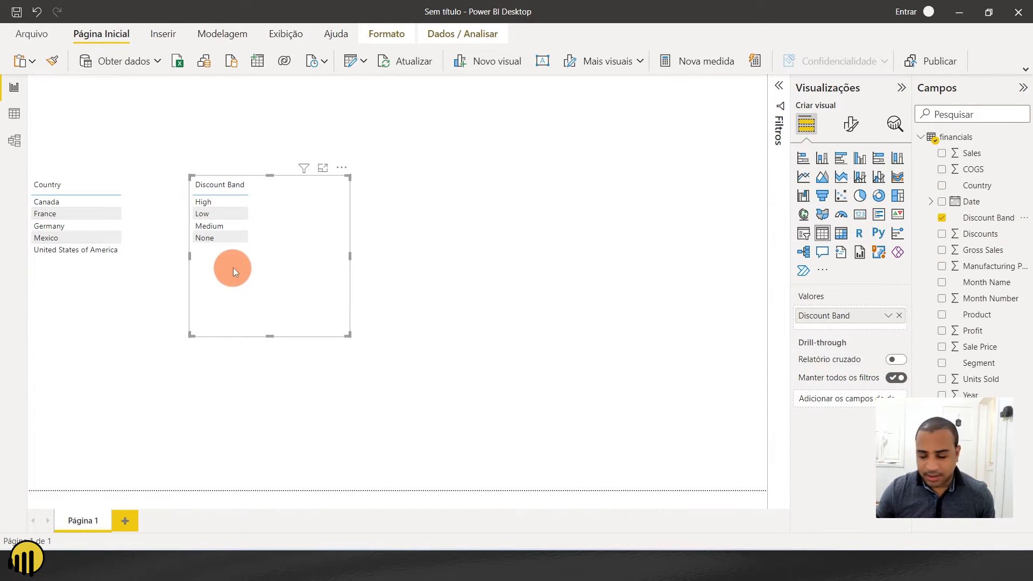
- Place a copy of the Discount Band table beside the original and replace its field with Segment
{"action": "key", "text": "ctrl+c"}
{"action": "key", "text": "ctrl+v"}
{"action": "left_click_drag", "start_coordinate": [228, 258], "coordinate": [309, 259]}
{"action": "left_click", "coordinate": [942, 218]}
{"action": "left_click_drag", "start_coordinate": [979, 363], "coordinate": [852, 320]}
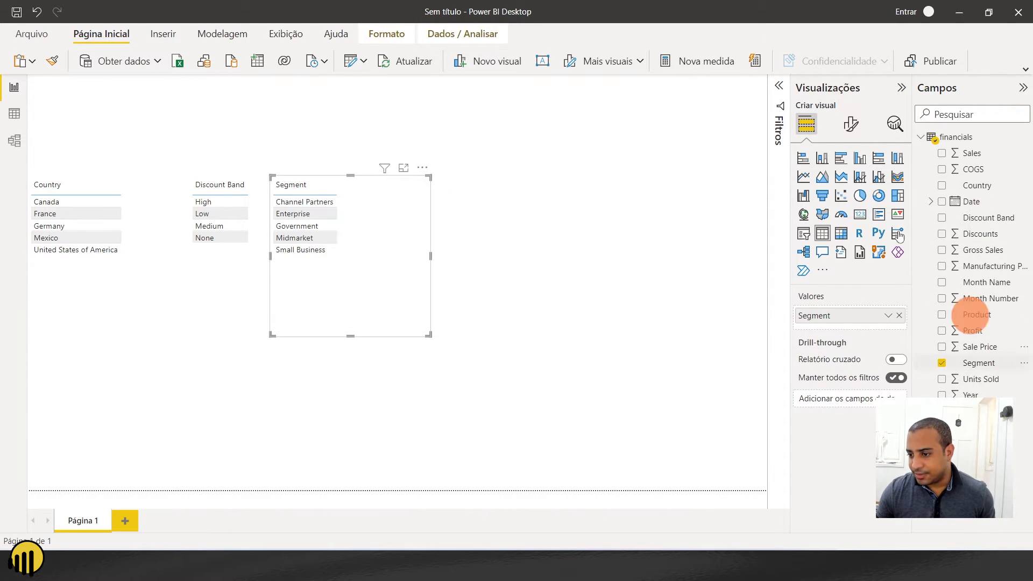
- Line up the Country, Discount Band and Segment tables along the page's upper edge, shrinking the first two to fit their contents
{"action": "left_click_drag", "start_coordinate": [92, 276], "coordinate": [116, 176]}
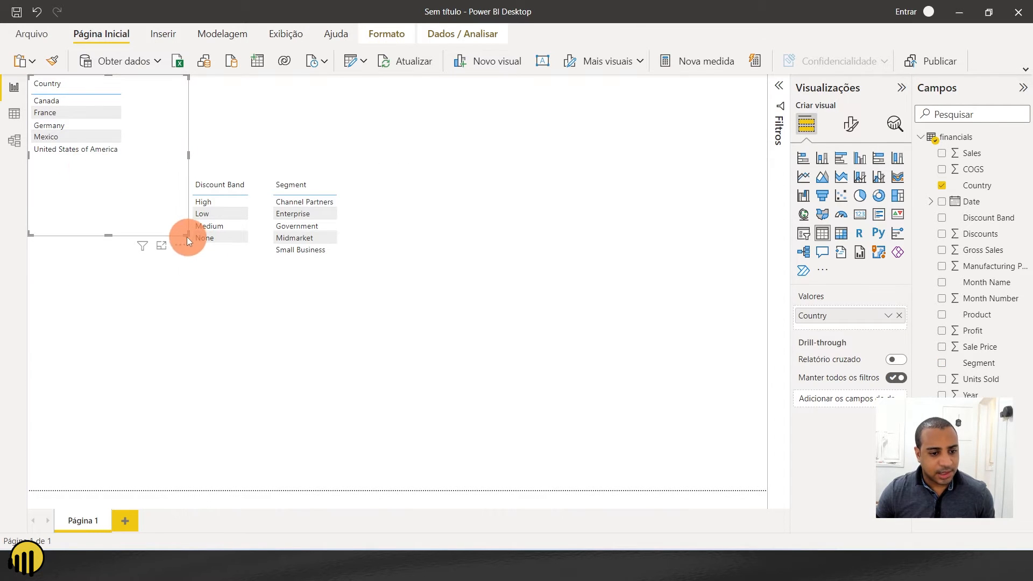
{"action": "left_click_drag", "start_coordinate": [186, 235], "coordinate": [125, 164]}
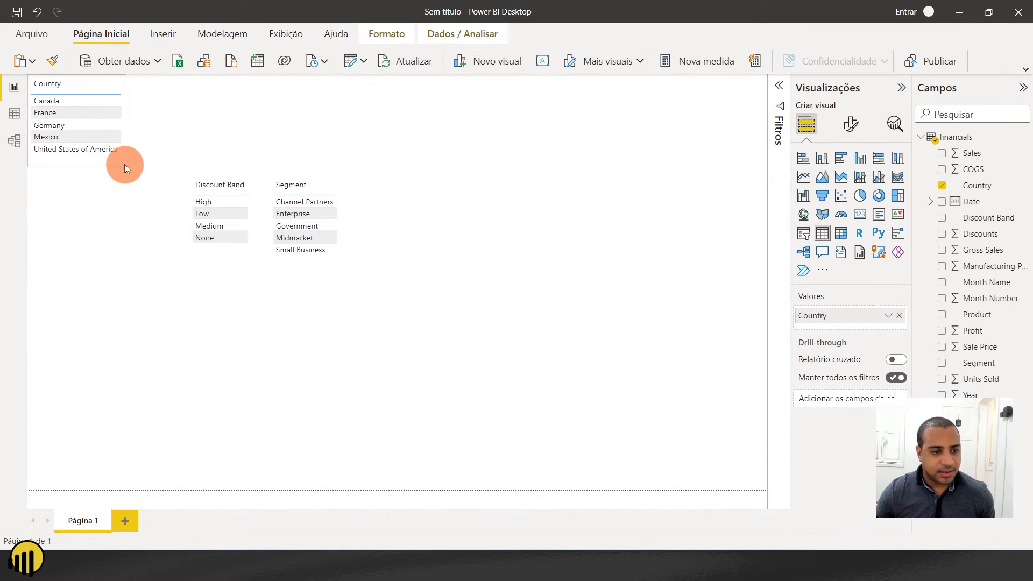
{"action": "left_click_drag", "start_coordinate": [228, 254], "coordinate": [173, 156]}
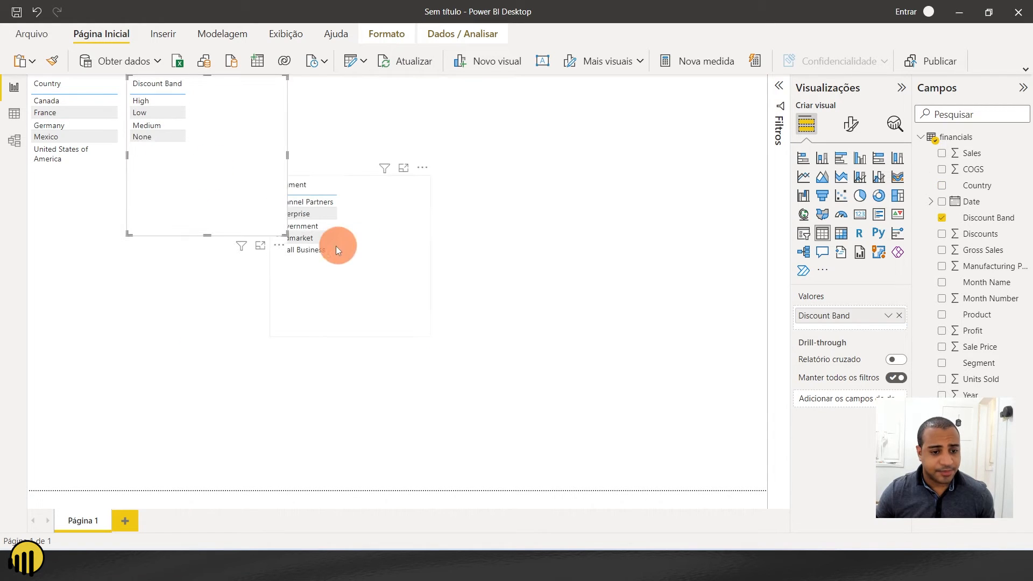
{"action": "left_click_drag", "start_coordinate": [286, 233], "coordinate": [210, 169]}
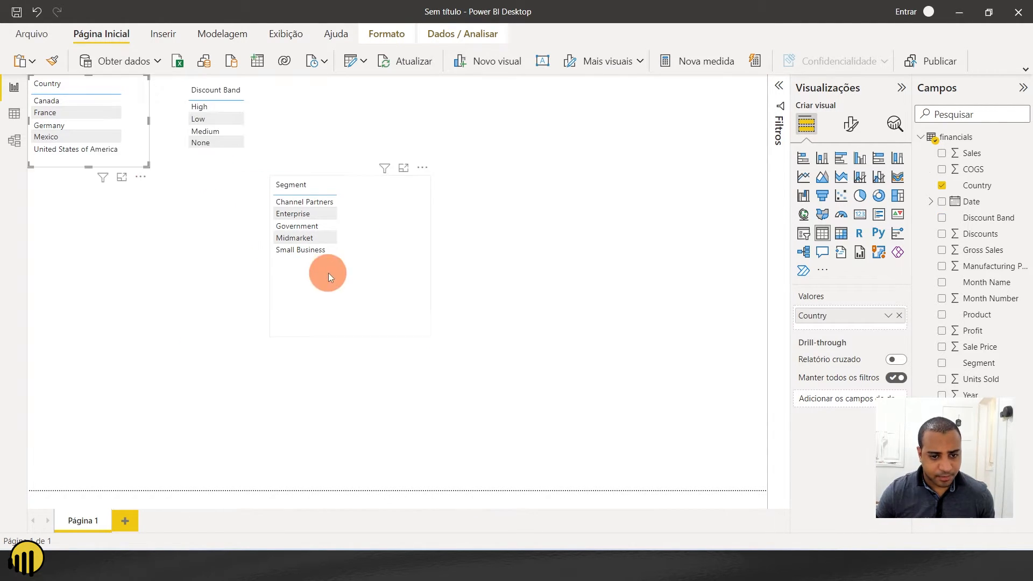
{"action": "left_click_drag", "start_coordinate": [329, 273], "coordinate": [313, 153]}
{"action": "left_click_drag", "start_coordinate": [223, 163], "coordinate": [163, 156]}
{"action": "left_click_drag", "start_coordinate": [380, 178], "coordinate": [373, 172]}
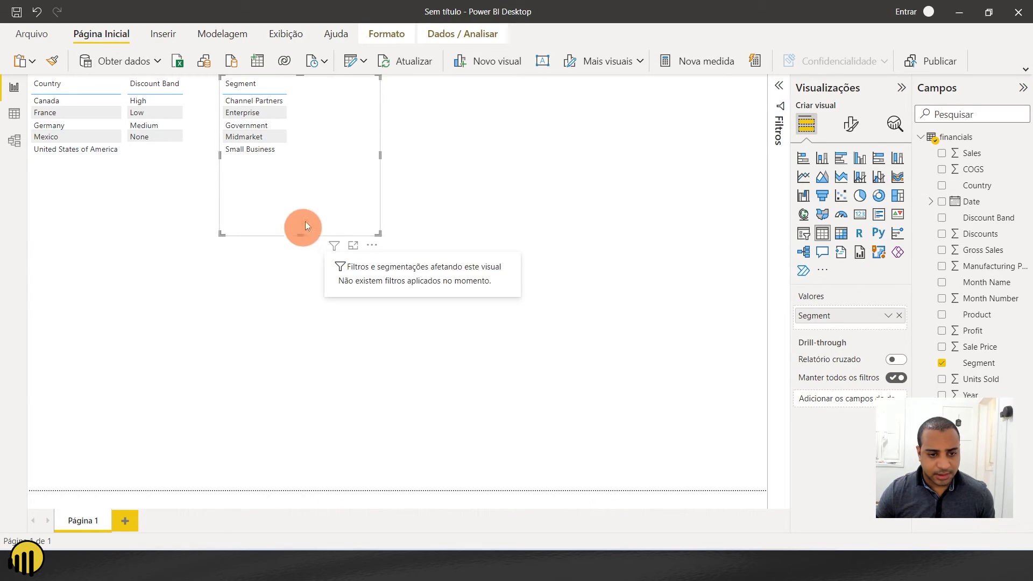
{"action": "left_click", "coordinate": [510, 172]}
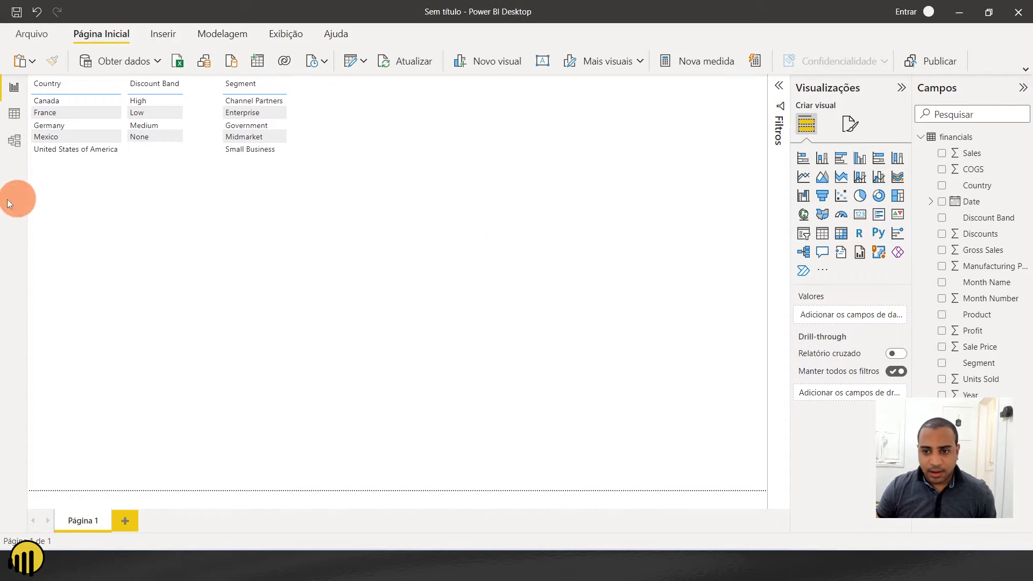
- Place an enlarged copy of the Country table in the middle of the page and add the Sales field to it
{"action": "left_click", "coordinate": [95, 161]}
{"action": "key", "text": "ctrl+c"}
{"action": "key", "text": "ctrl+v"}
{"action": "left_click_drag", "start_coordinate": [133, 161], "coordinate": [533, 346]}
{"action": "left_click_drag", "start_coordinate": [411, 326], "coordinate": [421, 240]}
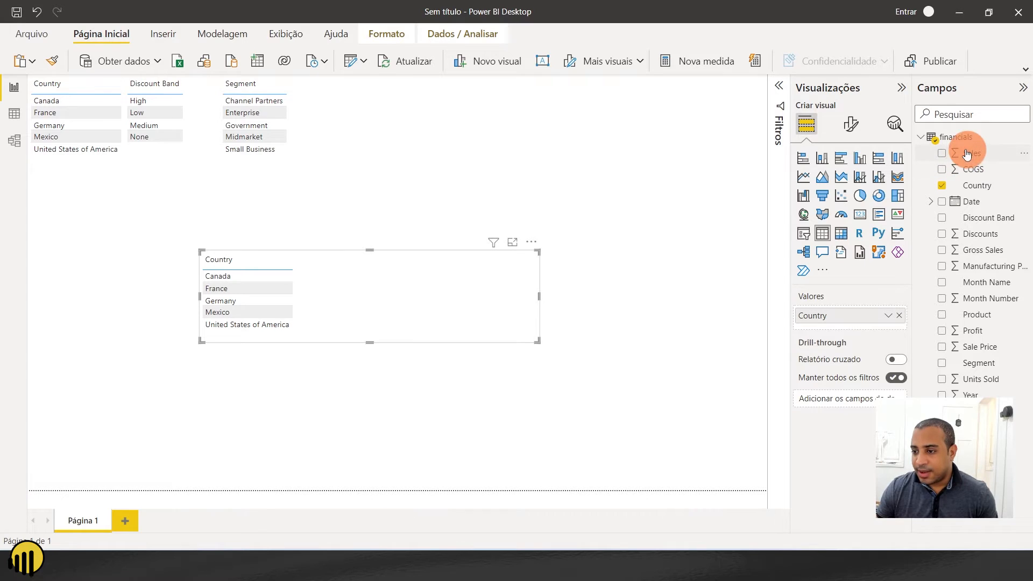
{"action": "left_click_drag", "start_coordinate": [965, 158], "coordinate": [853, 323]}
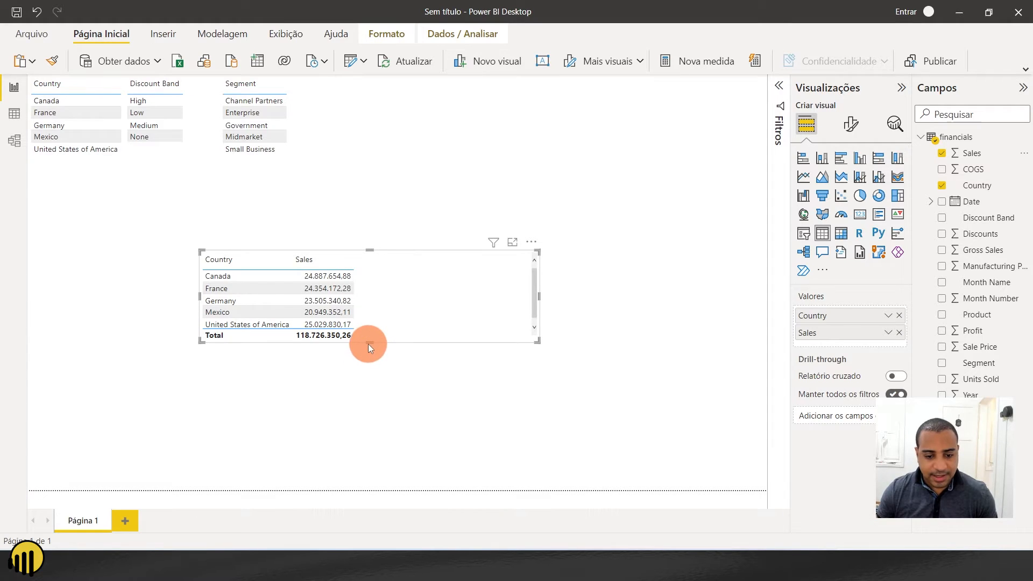
{"action": "left_click_drag", "start_coordinate": [369, 344], "coordinate": [371, 379]}
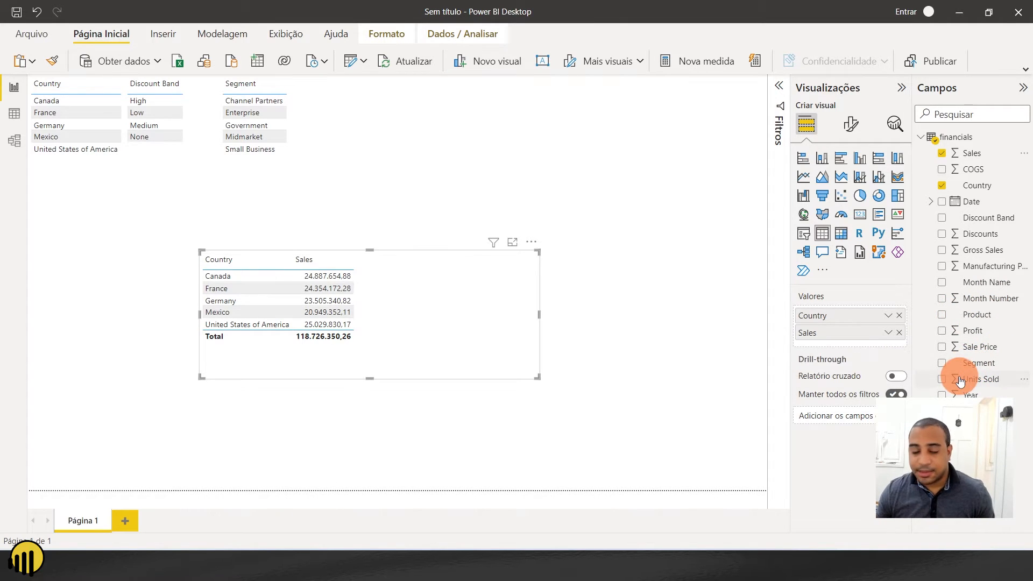
- Add the Segment field to the Country and Sales table and summarize it as a count (Contagem)
{"action": "left_click_drag", "start_coordinate": [954, 367], "coordinate": [860, 340]}
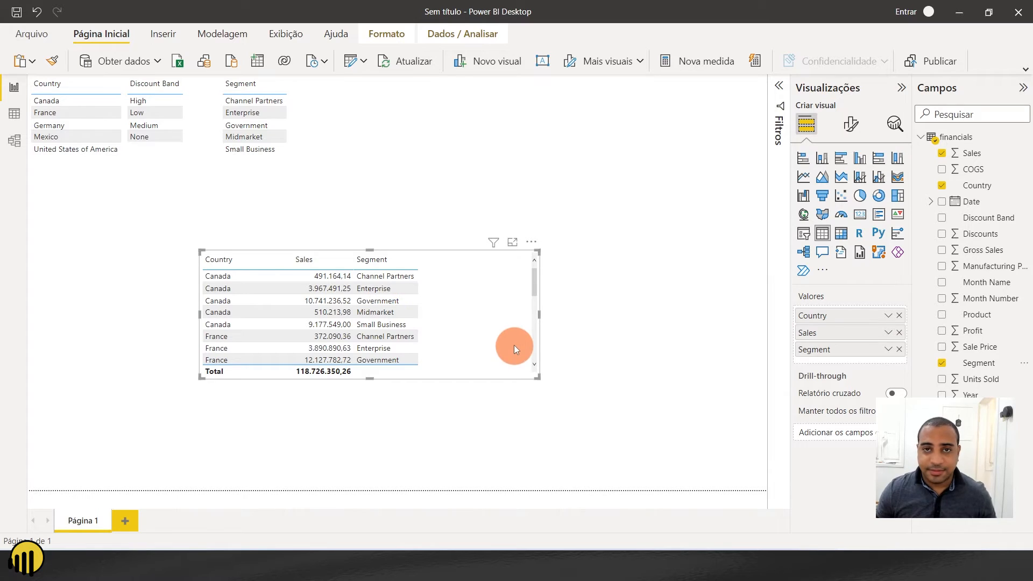
{"action": "left_click", "coordinate": [889, 350]}
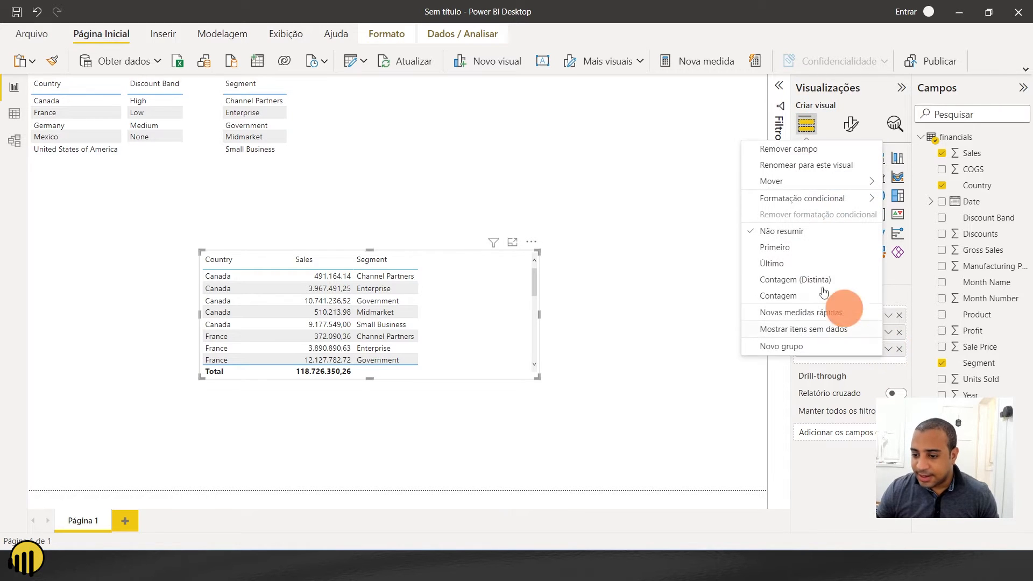
{"action": "left_click", "coordinate": [776, 299]}
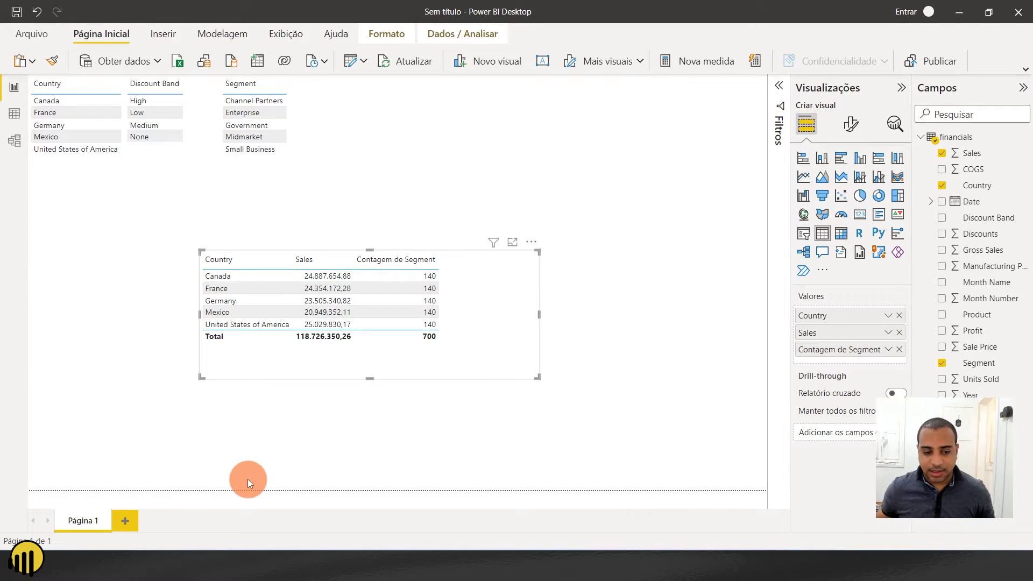
{"action": "mouse_move", "coordinate": [392, 317]}
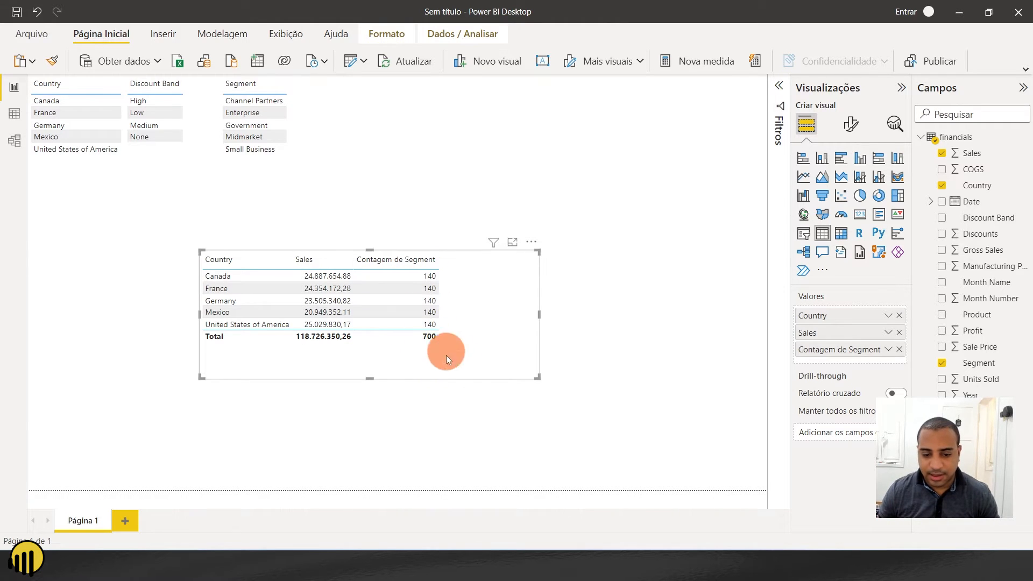
- Change the Segment summarization to distinct count (Contagem (Distinta)) and summarize Sales as a count (Contagem)
{"action": "left_click", "coordinate": [888, 349]}
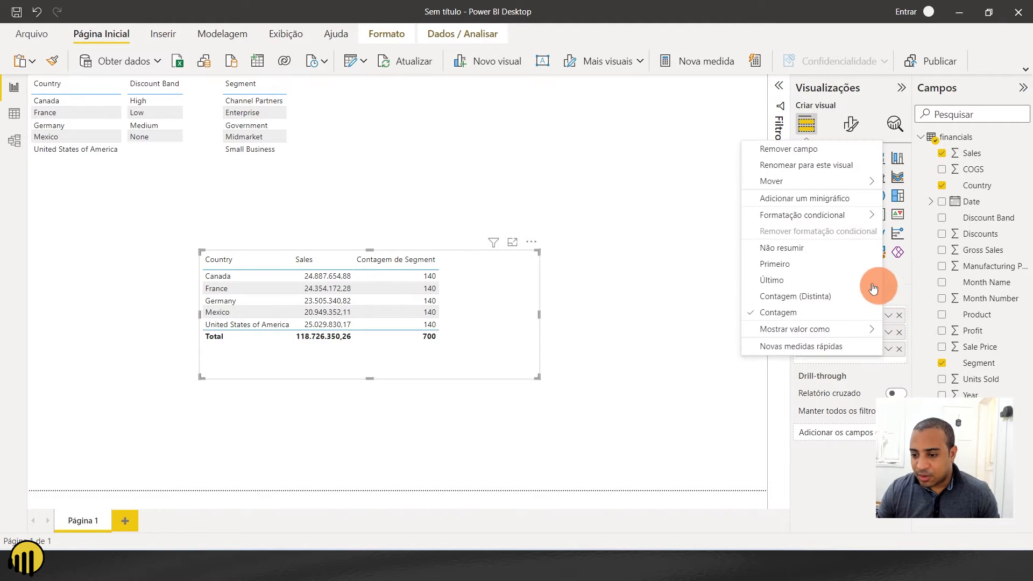
{"action": "left_click", "coordinate": [833, 301]}
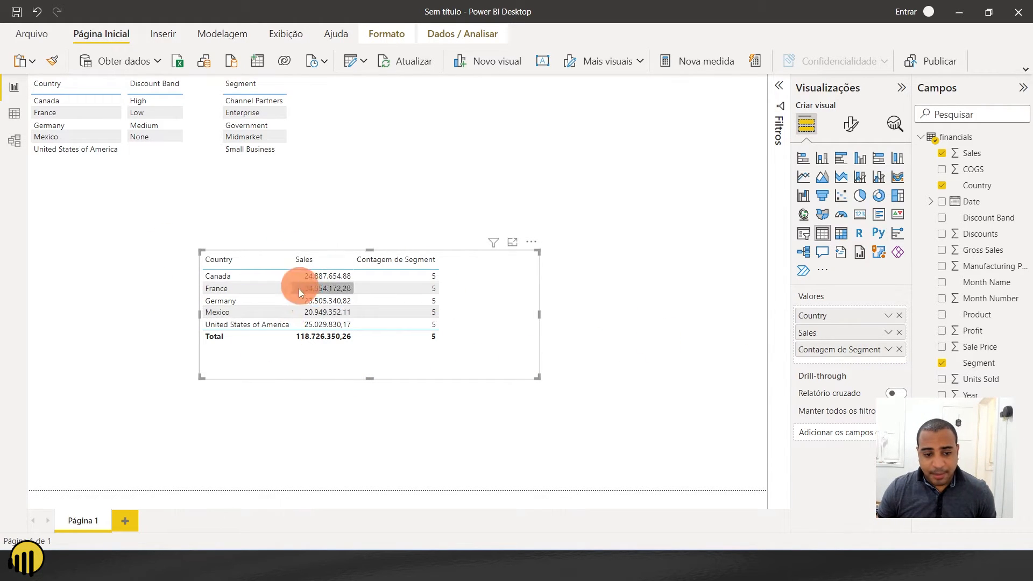
{"action": "left_click", "coordinate": [890, 334]}
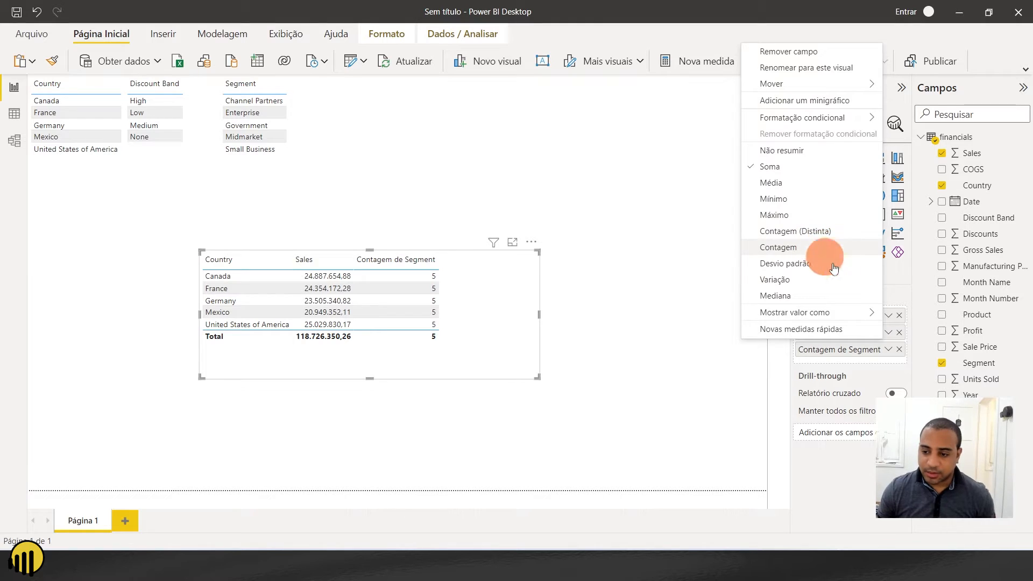
{"action": "left_click", "coordinate": [805, 252]}
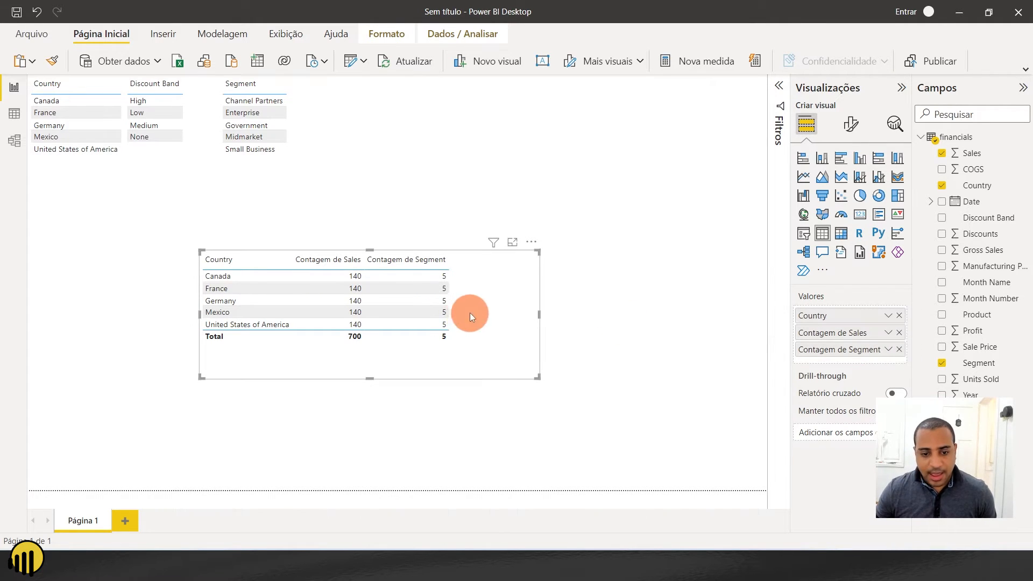
- Remove the Segment and Sales counts from the larger table and place it at the page's left edge below the small tables
{"action": "left_click_drag", "start_coordinate": [456, 328], "coordinate": [407, 319]}
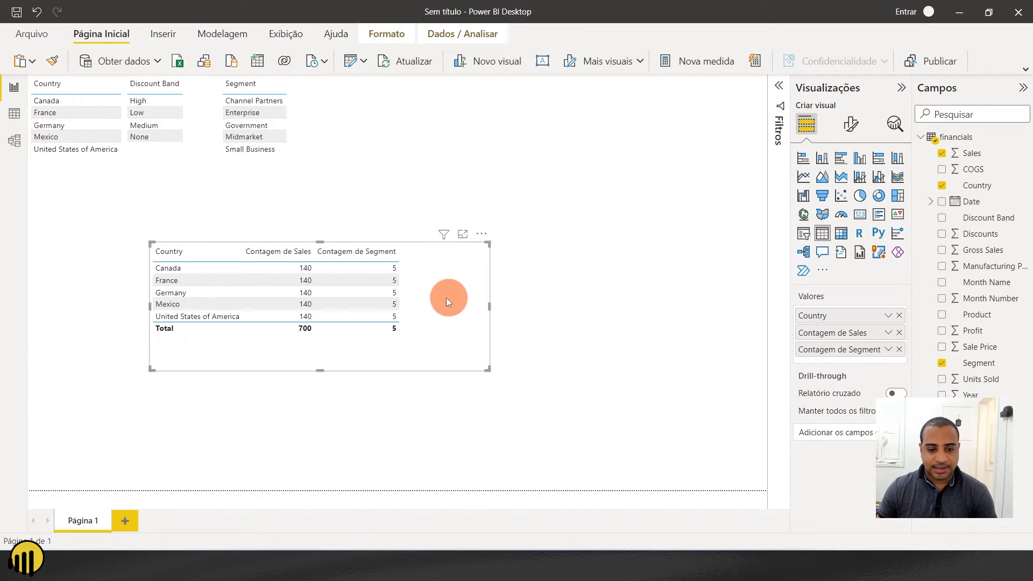
{"action": "left_click_drag", "start_coordinate": [447, 299], "coordinate": [326, 295]}
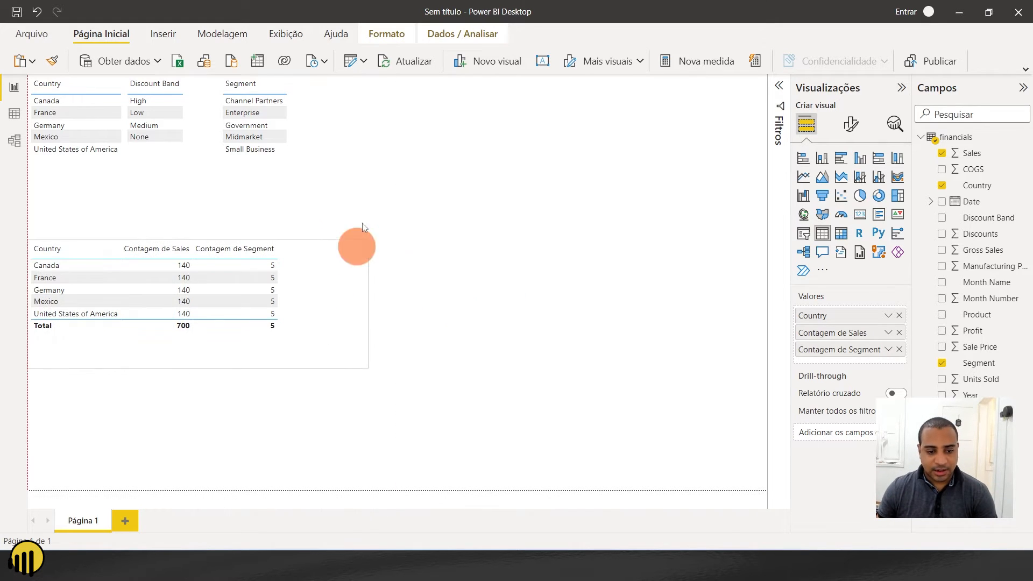
{"action": "left_click", "coordinate": [899, 350]}
{"action": "left_click", "coordinate": [899, 333]}
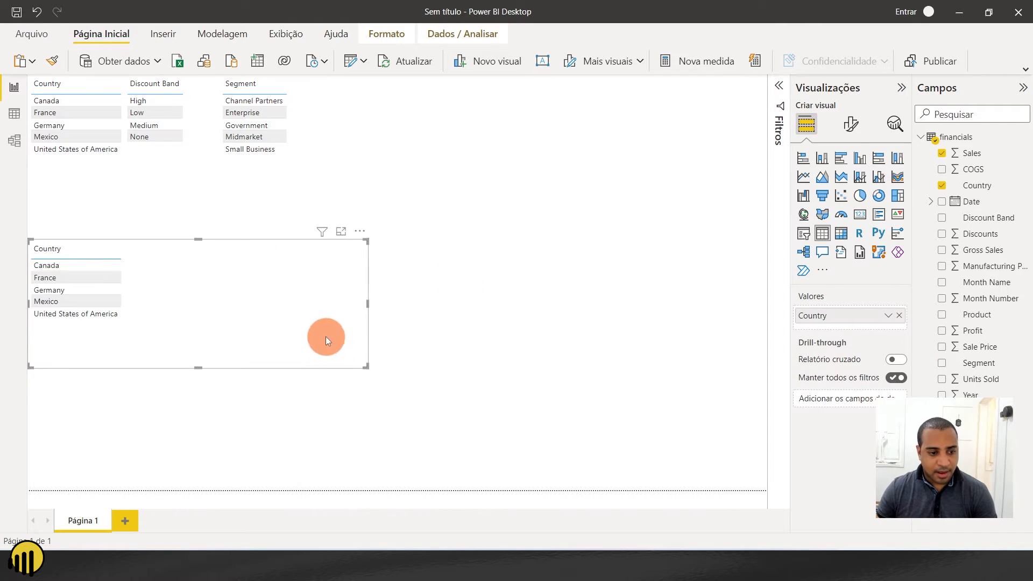
{"action": "left_click_drag", "start_coordinate": [301, 250], "coordinate": [290, 257]}
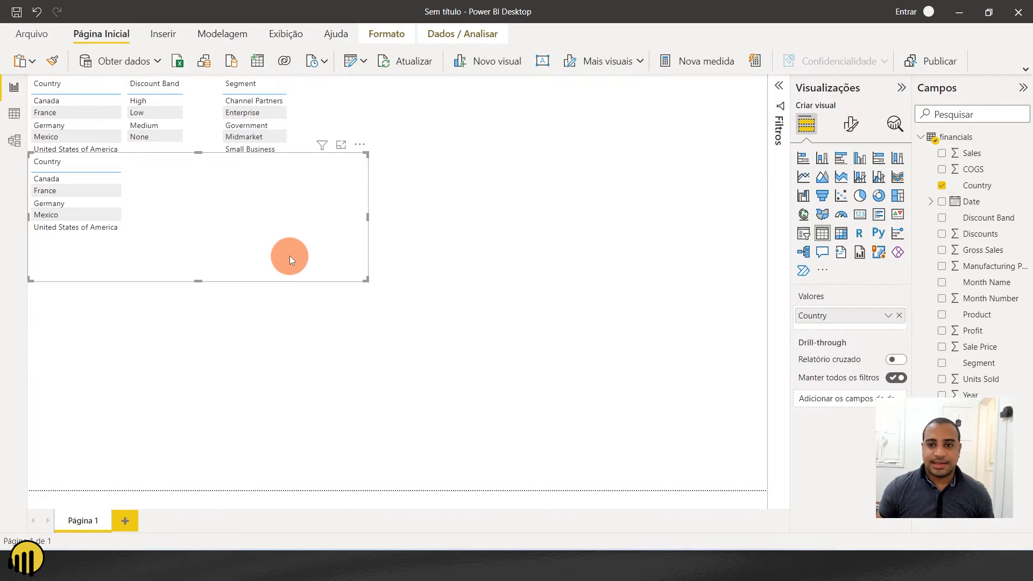
{"action": "left_click_drag", "start_coordinate": [290, 256], "coordinate": [277, 308]}
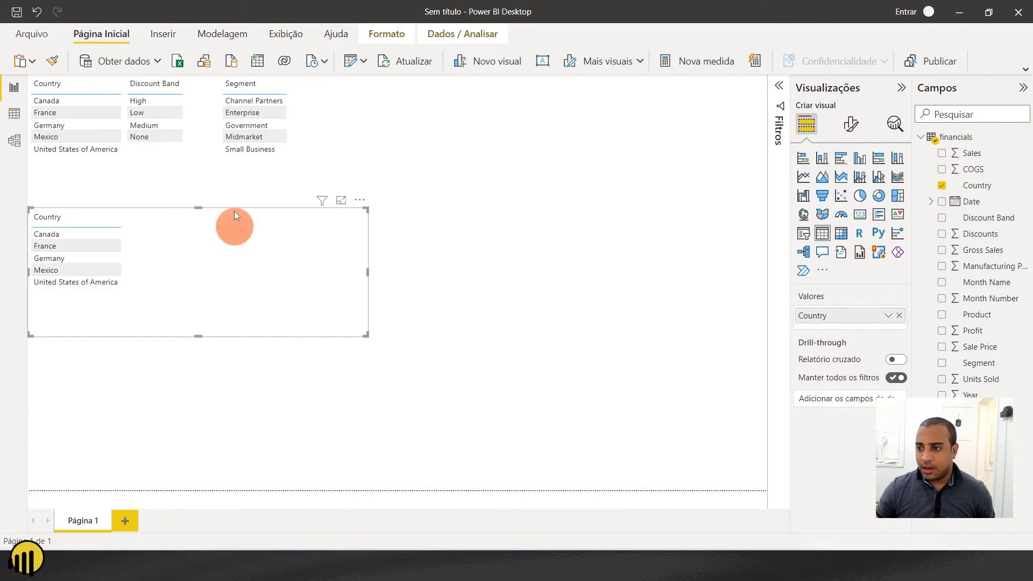
- Create a new measure in the financials table and name it SOMA in its formula
{"action": "left_click", "coordinate": [957, 139]}
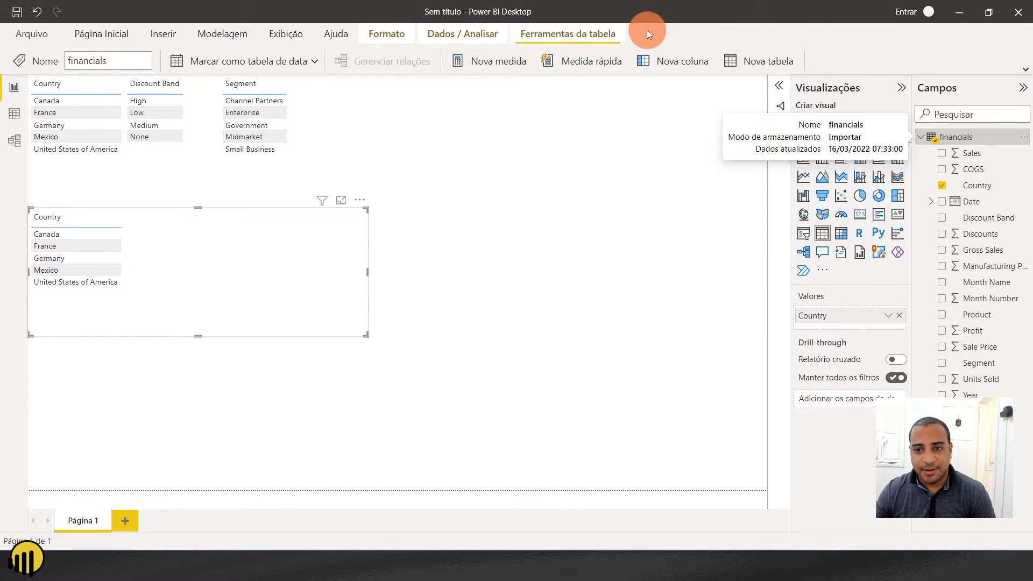
{"action": "left_click", "coordinate": [504, 66]}
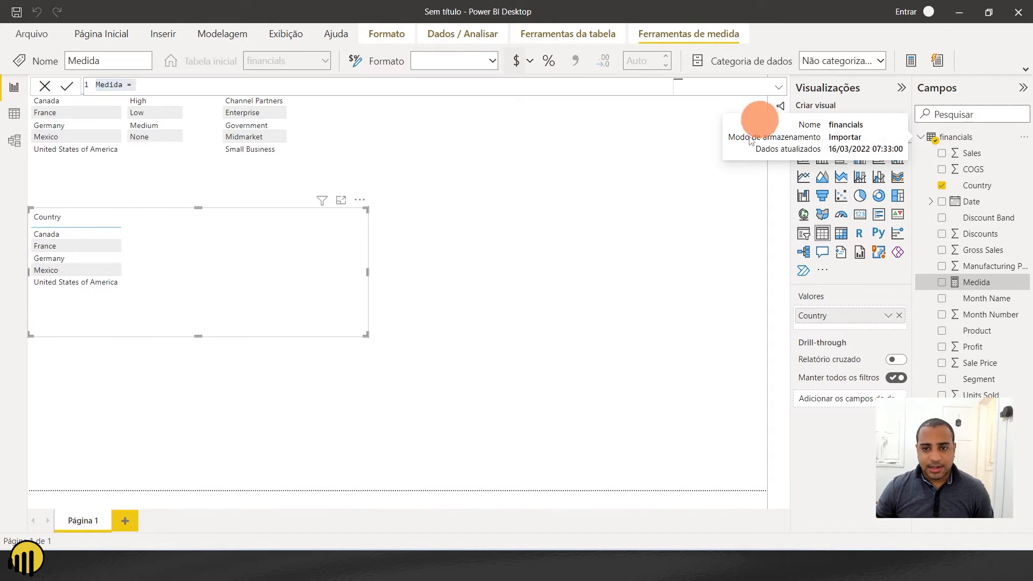
{"action": "double_click", "coordinate": [116, 86]}
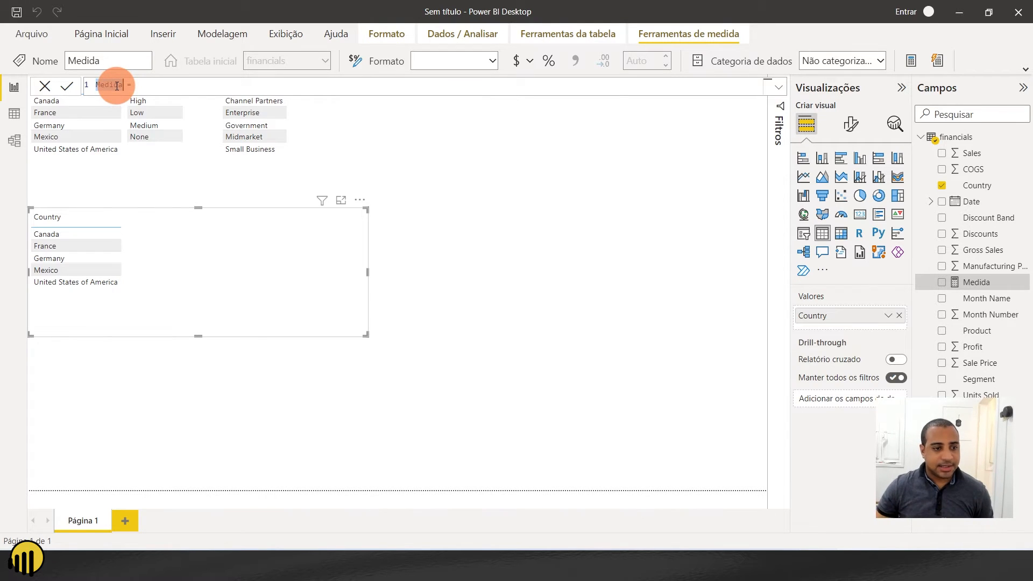
{"action": "key", "text": "Caps_Lock"}
{"action": "key", "text": "BackSpace"}
{"action": "type", "text": "soma"}
{"action": "key", "text": "BackSpace"}
{"action": "key", "text": "BackSpace"}
{"action": "key", "text": "BackSpace"}
{"action": "key", "text": "BackSpace"}
{"action": "key", "text": "Caps_Lock"}
{"action": "type", "text": "SOMA"}
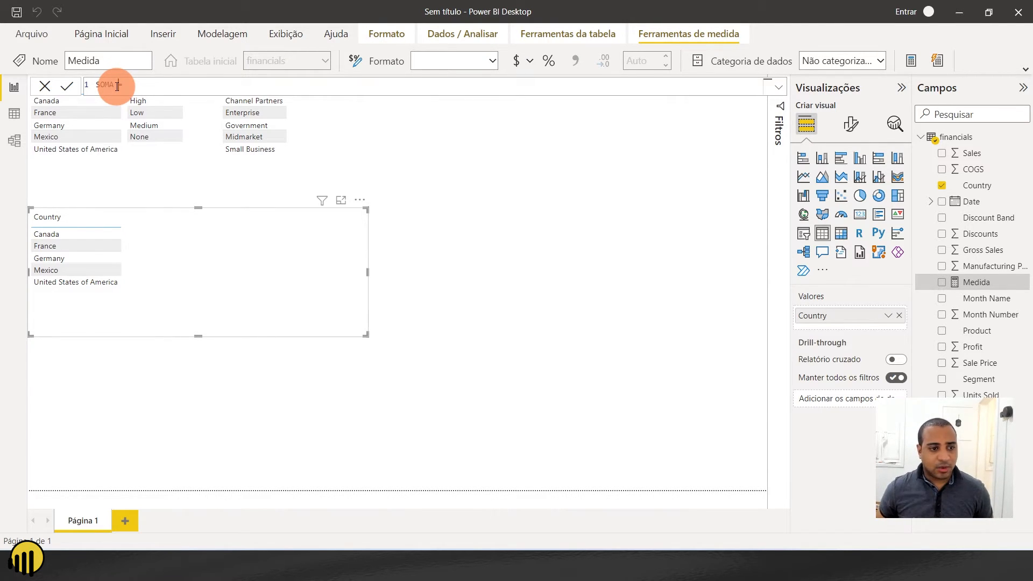
{"action": "left_click_drag", "start_coordinate": [94, 86], "coordinate": [115, 85]}
- Define the SOMA measure as SUM(financials[ Sales]) and commit the formula
{"action": "left_click", "coordinate": [185, 86]}
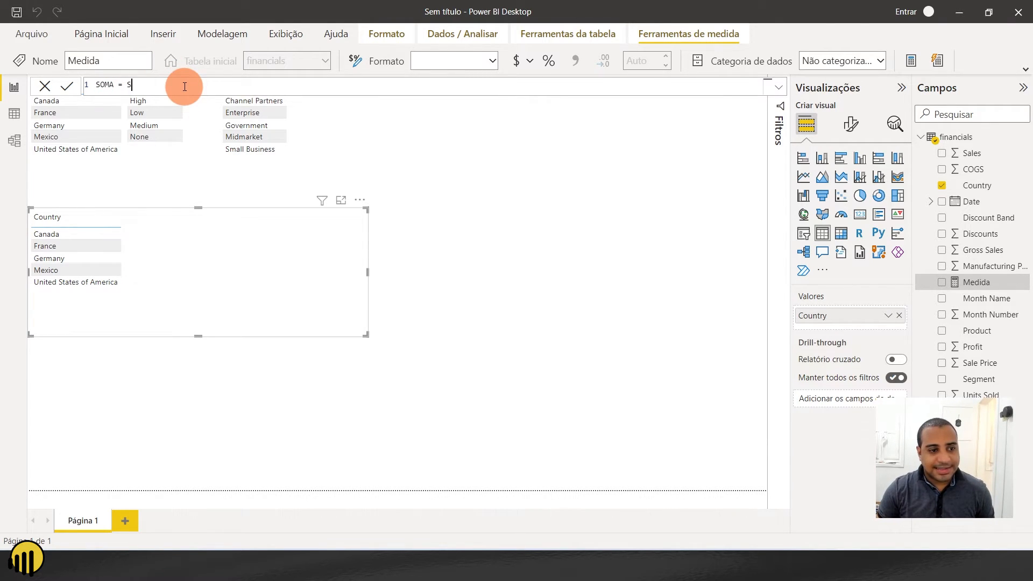
{"action": "type", "text": "SUM"}
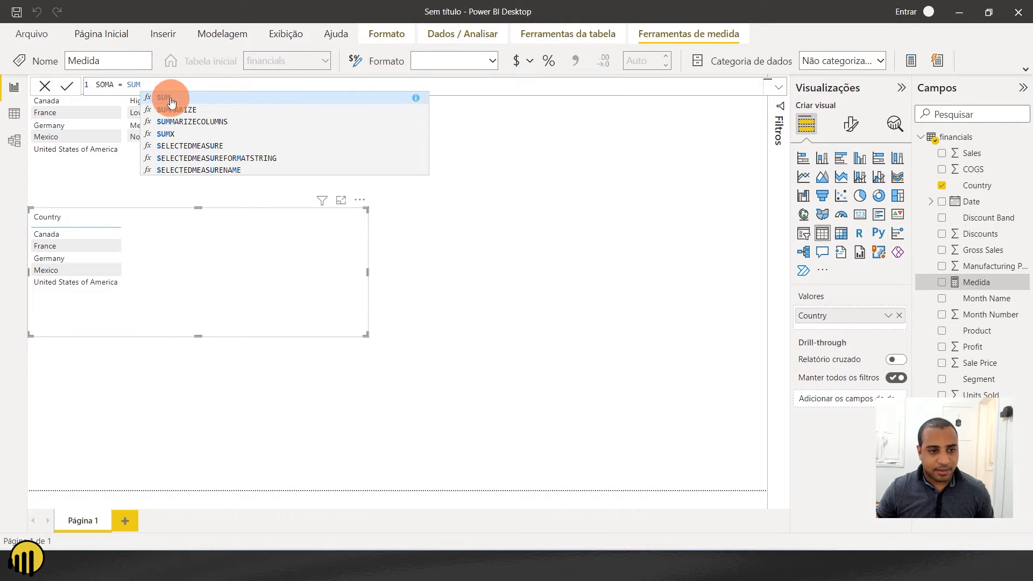
{"action": "left_click", "coordinate": [167, 99]}
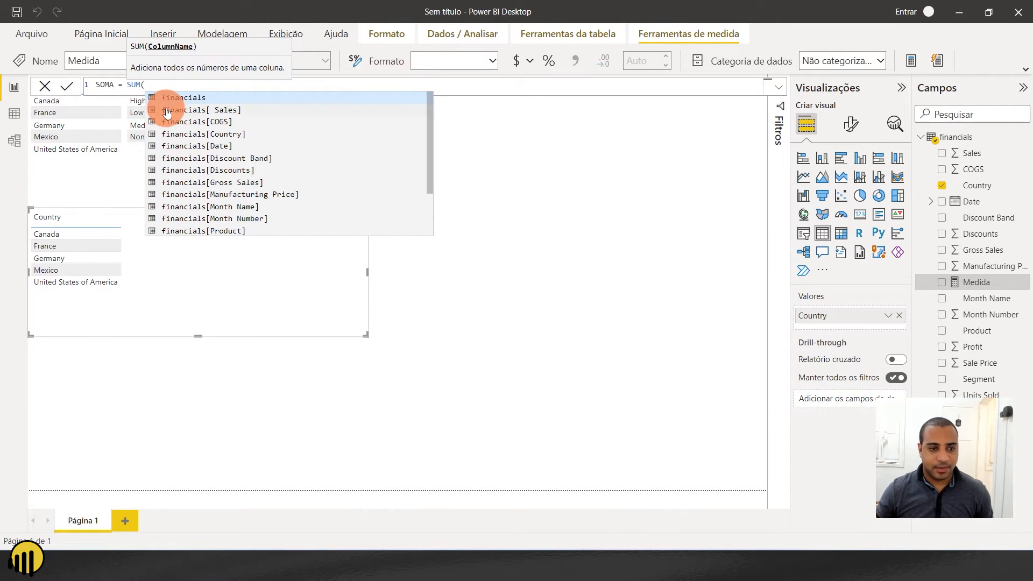
{"action": "left_click", "coordinate": [214, 109]}
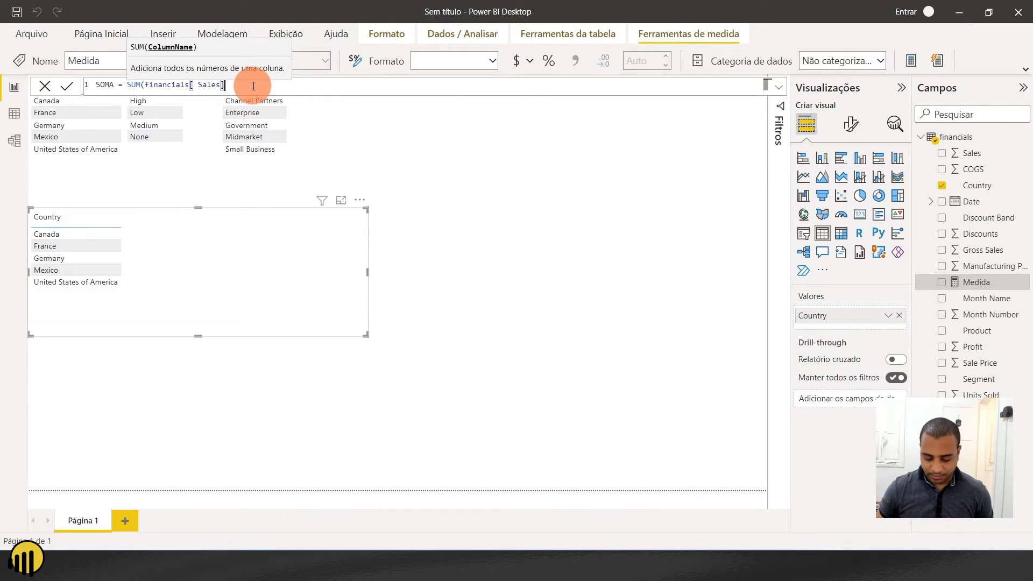
{"action": "type", "text": ")"}
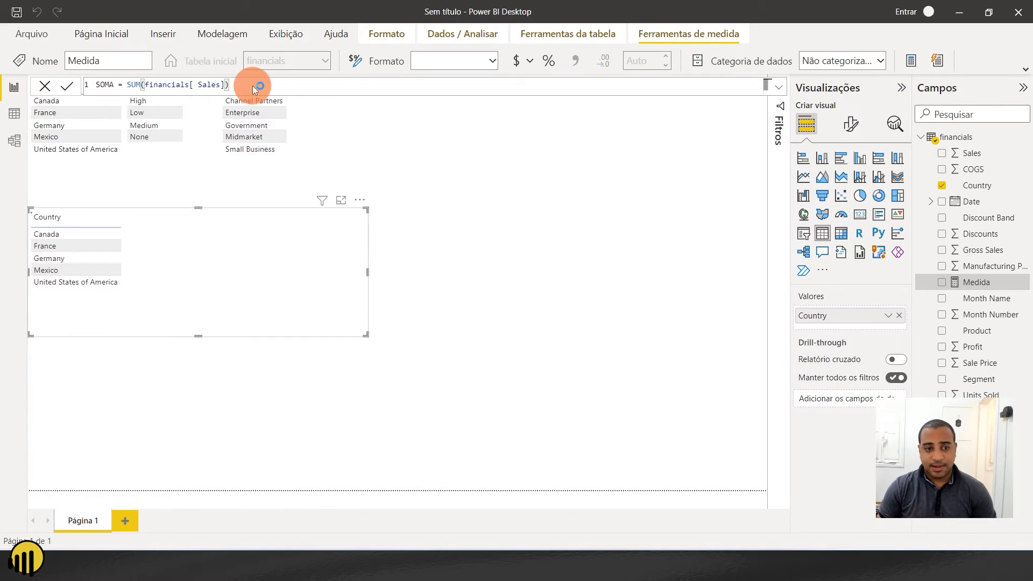
{"action": "key", "text": "Return"}
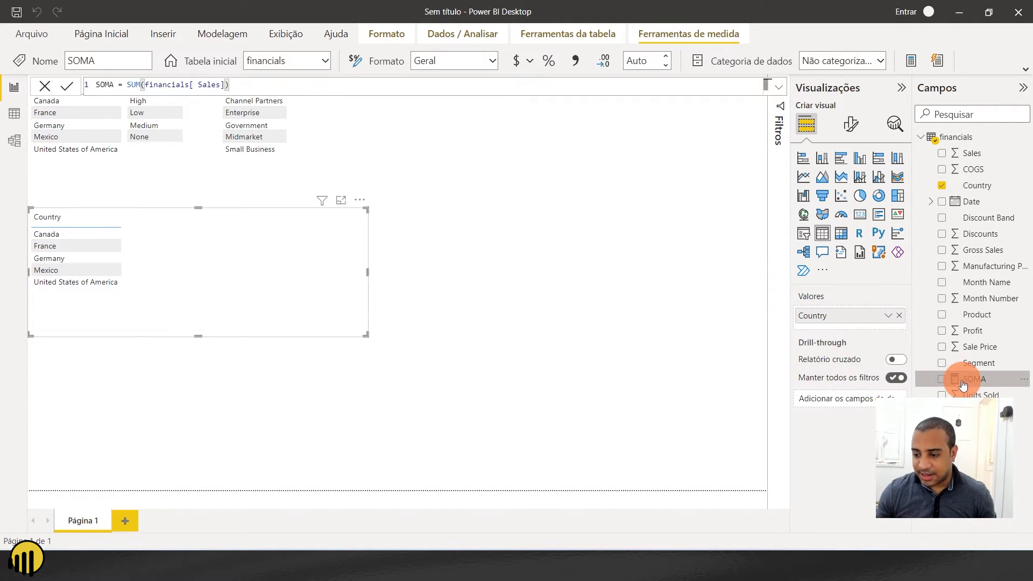
- Add the SOMA measure to the Country table and compare it with a temporary Sales column, removing Sales again
{"action": "left_click_drag", "start_coordinate": [964, 379], "coordinate": [244, 280]}
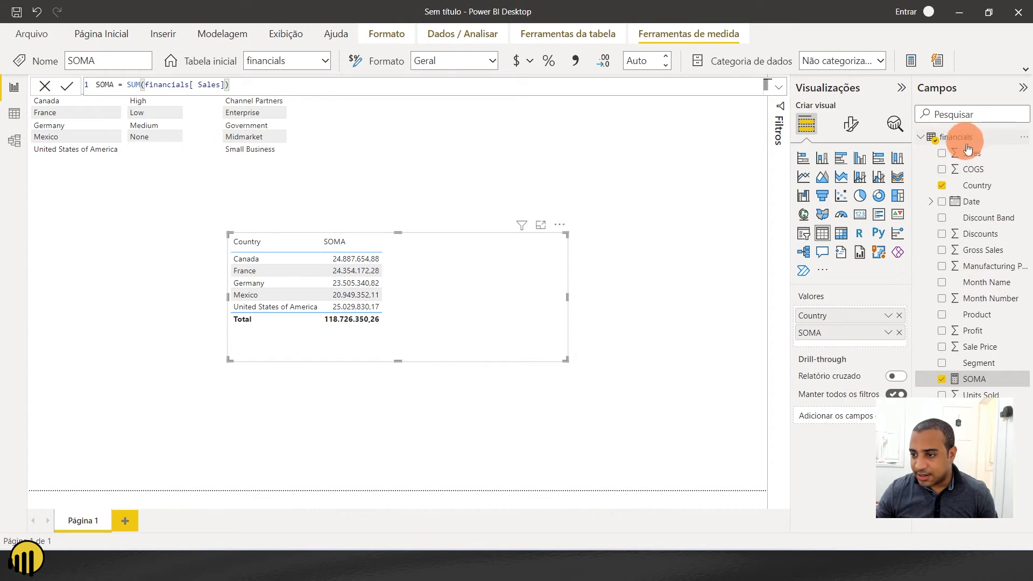
{"action": "left_click_drag", "start_coordinate": [850, 343], "coordinate": [848, 340]}
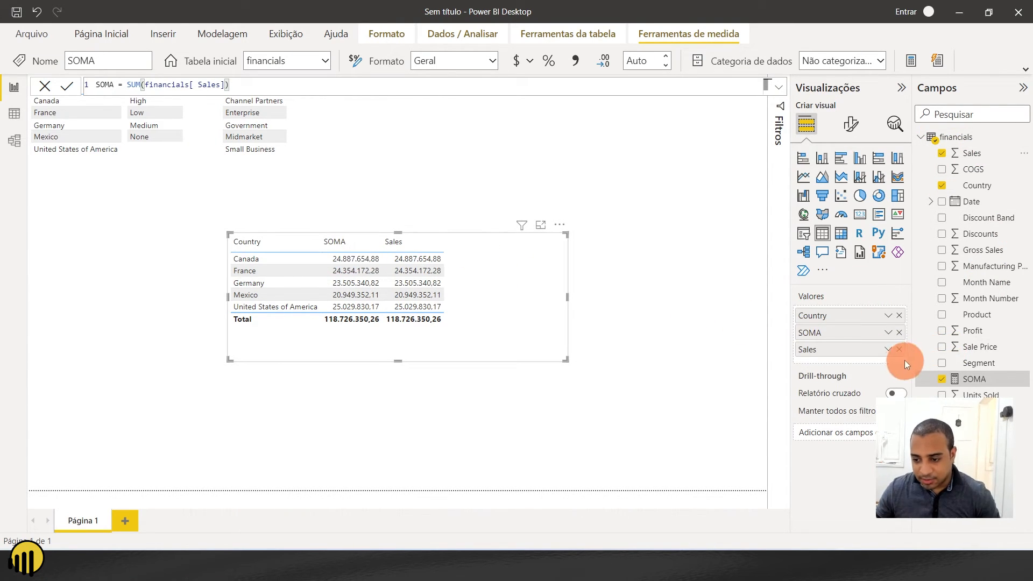
{"action": "left_click", "coordinate": [900, 349]}
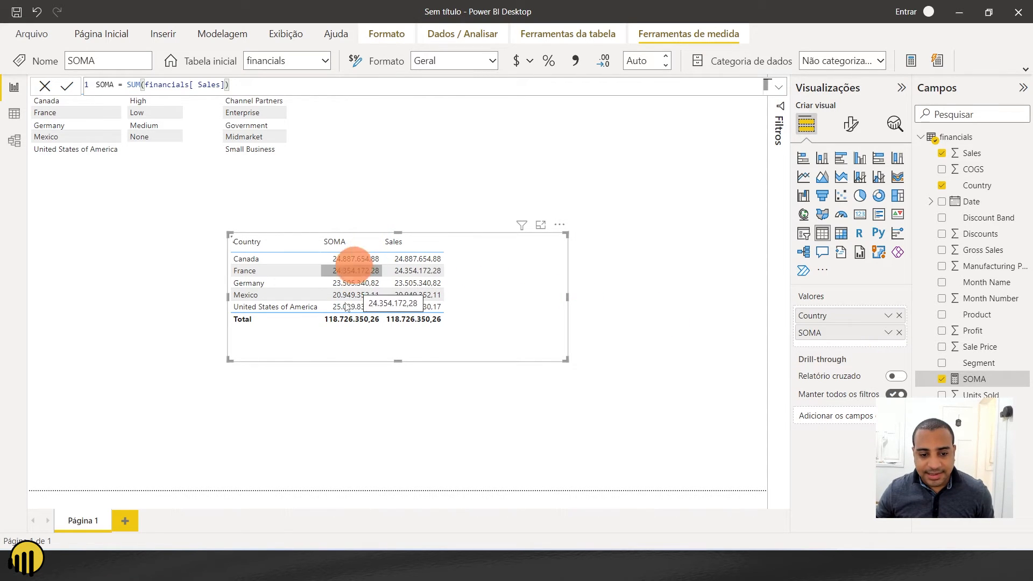
{"action": "left_click_drag", "start_coordinate": [502, 301], "coordinate": [367, 302]}
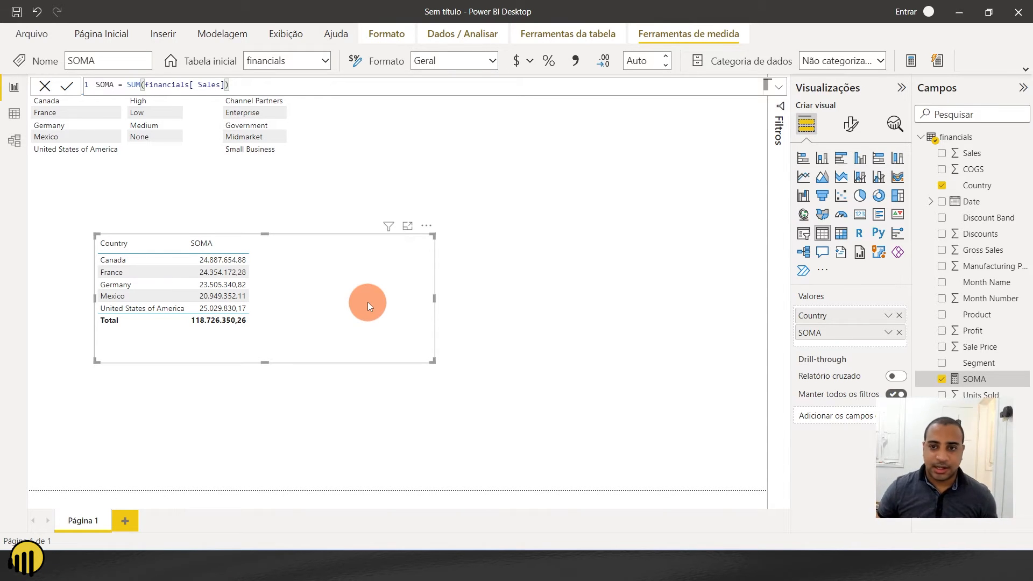
- Create a new measure in the financials table defined as CONTAGEM = COUNT(financials[ Sales])
{"action": "left_click", "coordinate": [974, 138]}
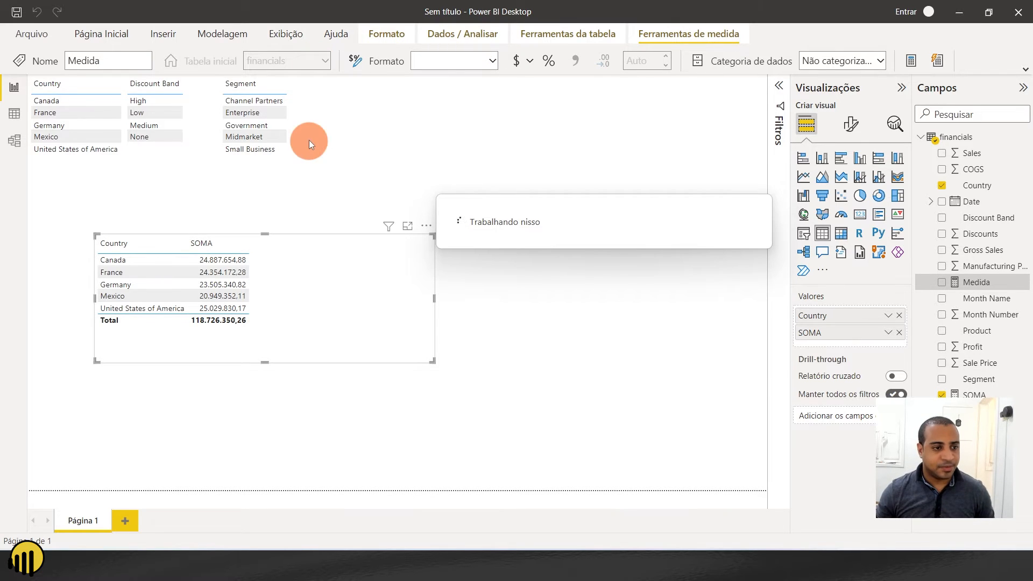
{"action": "left_click", "coordinate": [112, 85]}
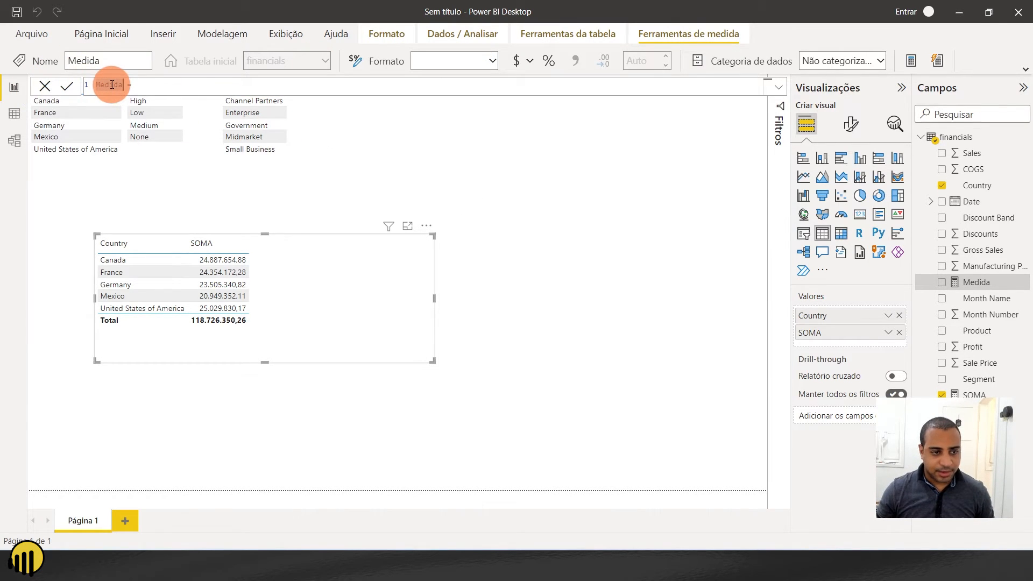
{"action": "type", "text": "CONTAGEM"}
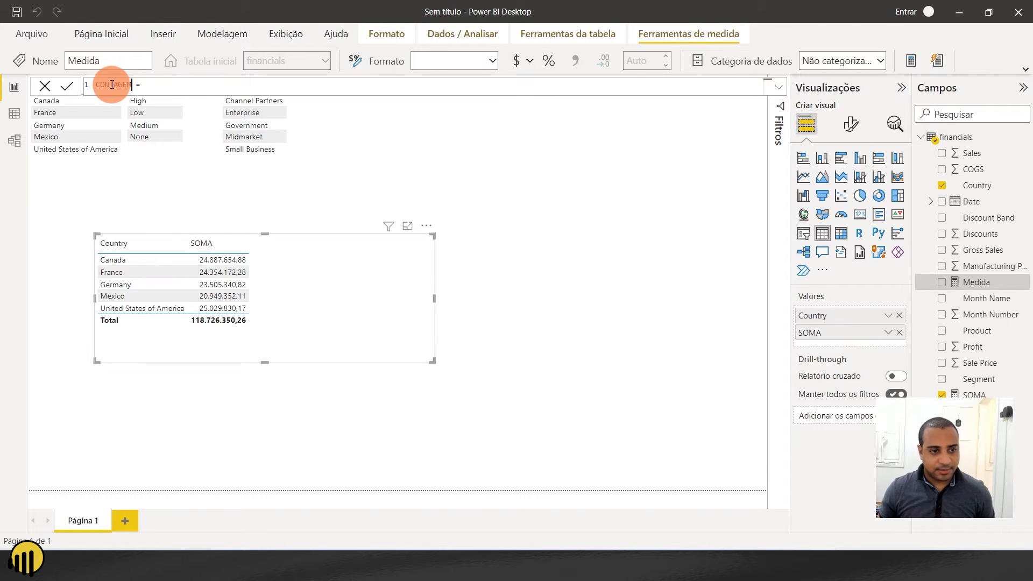
{"action": "left_click", "coordinate": [215, 85]}
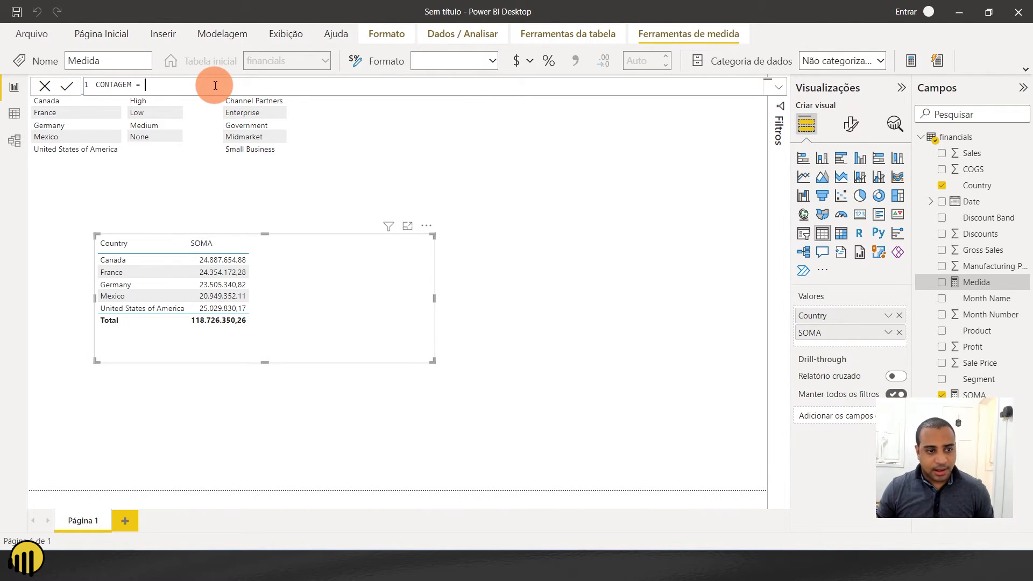
{"action": "type", "text": "COUNT("}
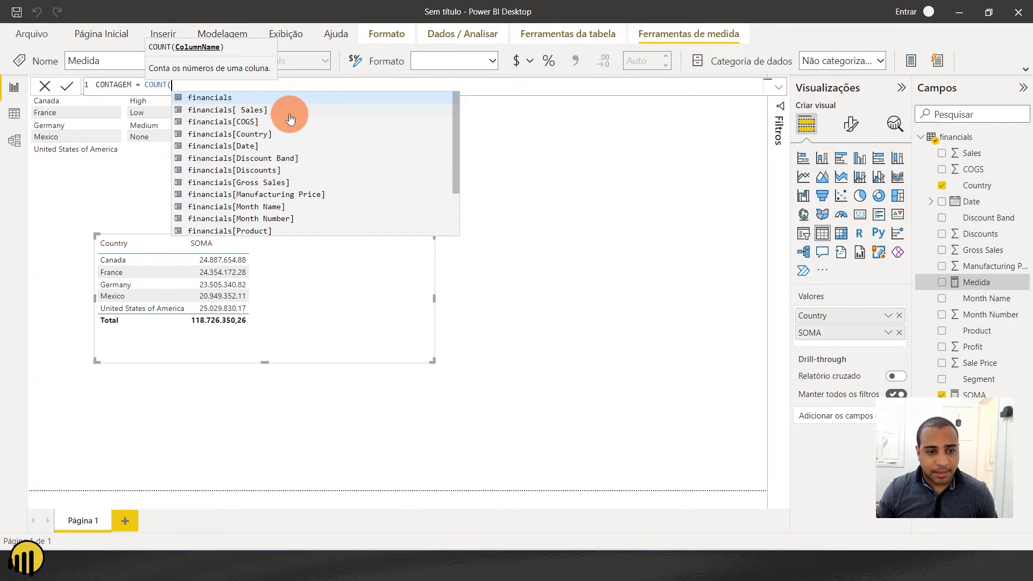
{"action": "double_click", "coordinate": [265, 110]}
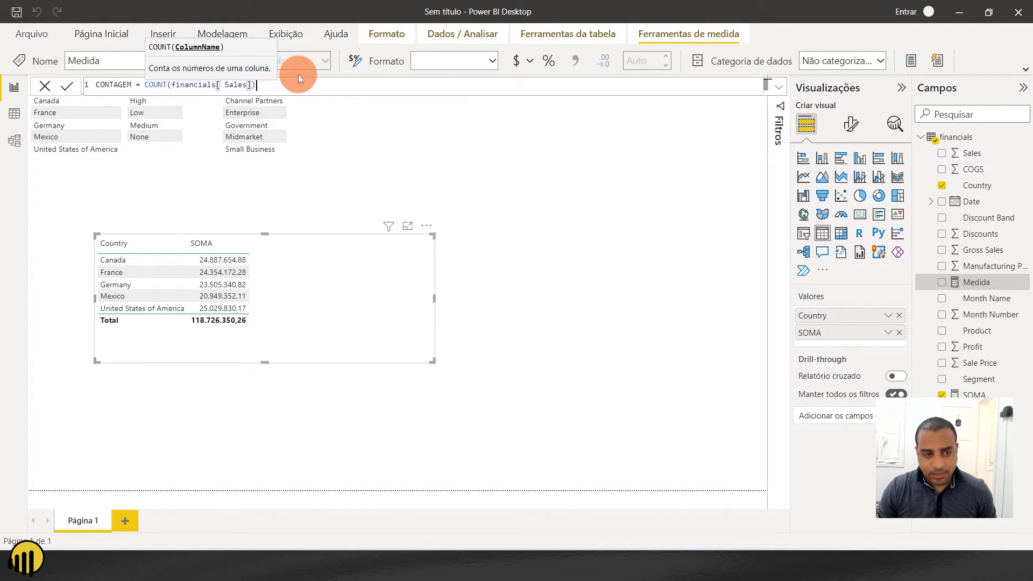
{"action": "type", "text": ")"}
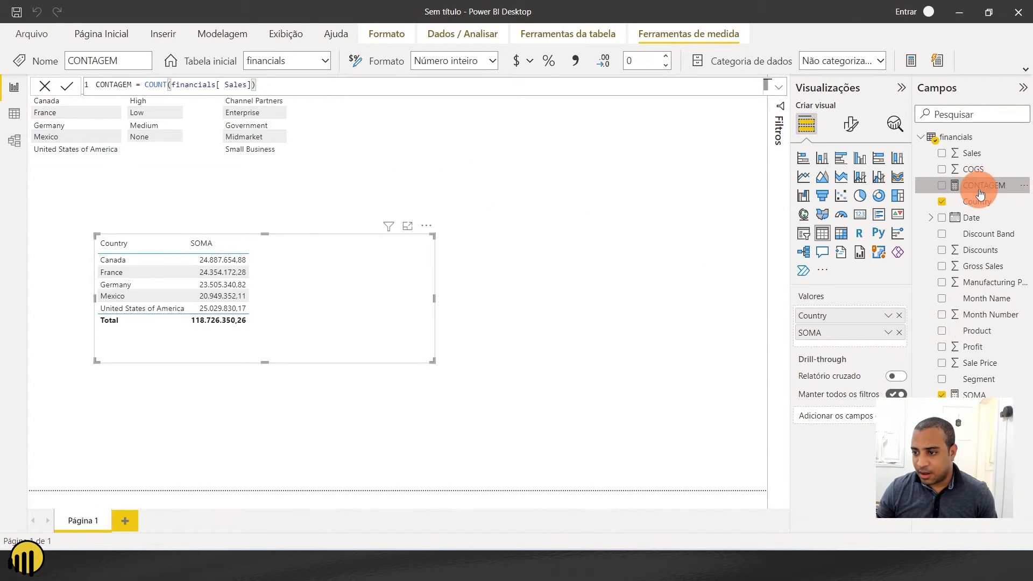
- Add the CONTAGEM measure to the Country and SOMA table and place the table at the page's left edge below the small tables
{"action": "left_click_drag", "start_coordinate": [853, 342], "coordinate": [864, 342]}
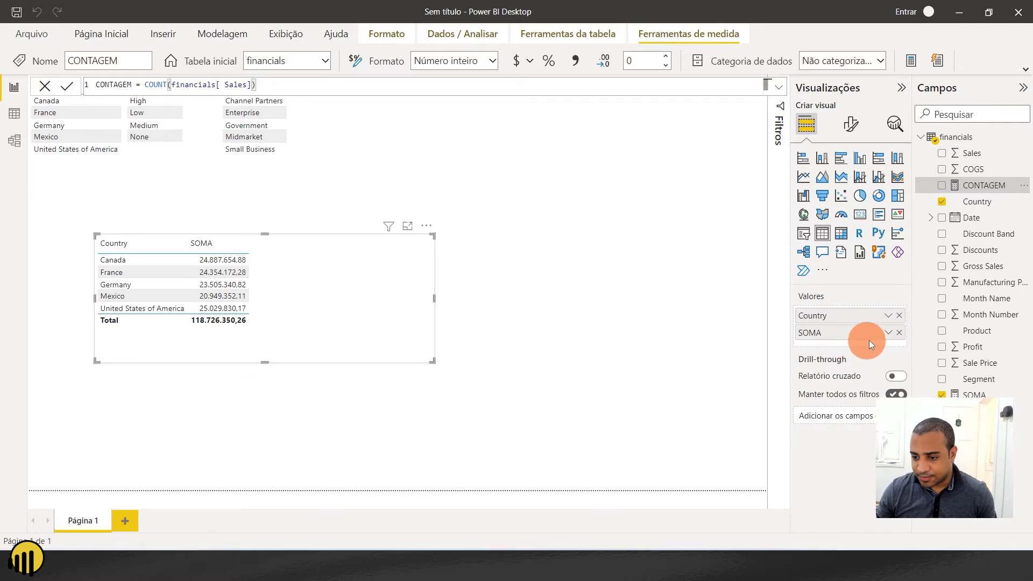
{"action": "left_click_drag", "start_coordinate": [357, 295], "coordinate": [340, 321]}
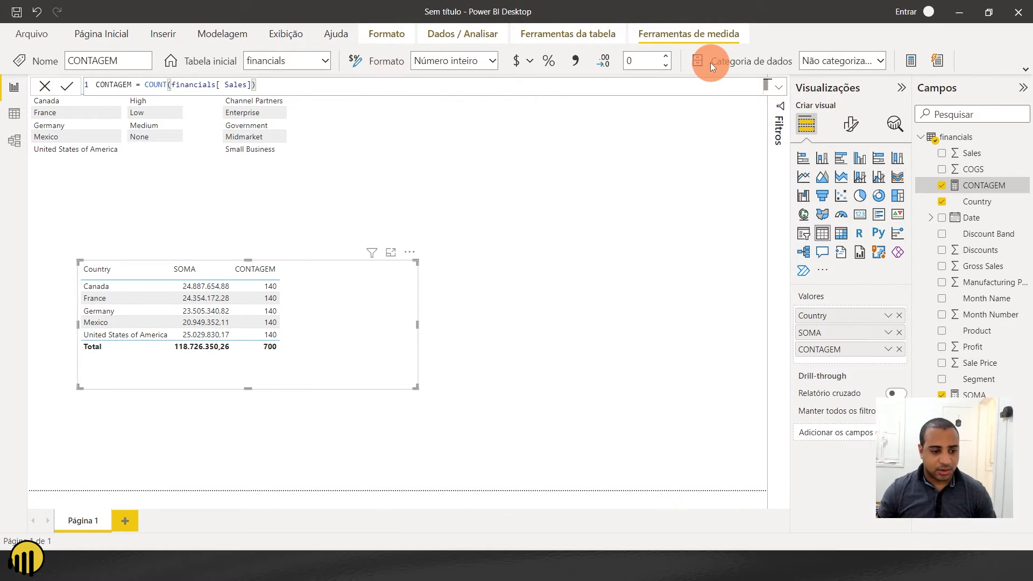
{"action": "left_click_drag", "start_coordinate": [310, 312], "coordinate": [489, 193]}
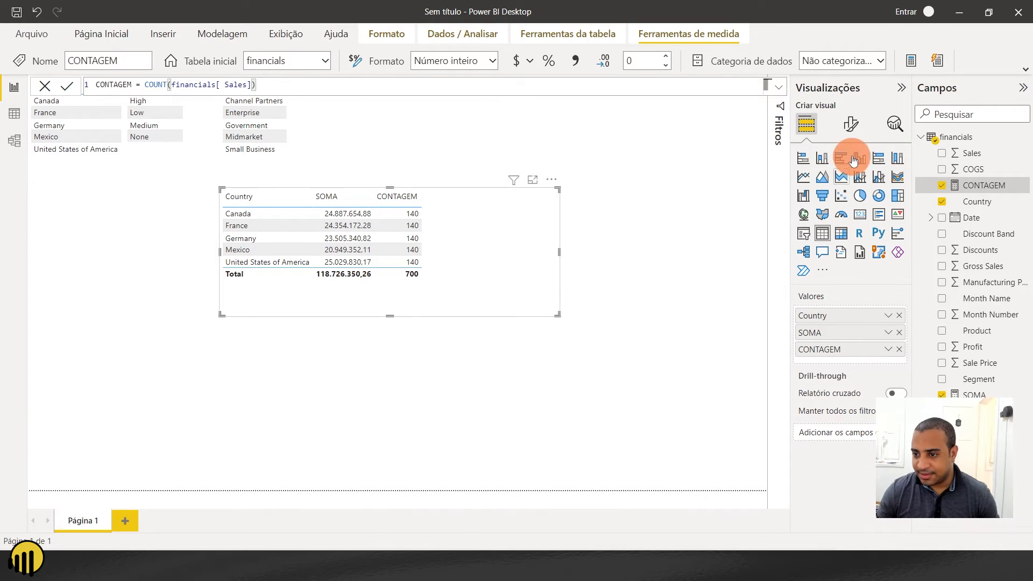
{"action": "key", "text": "ctrl+z"}
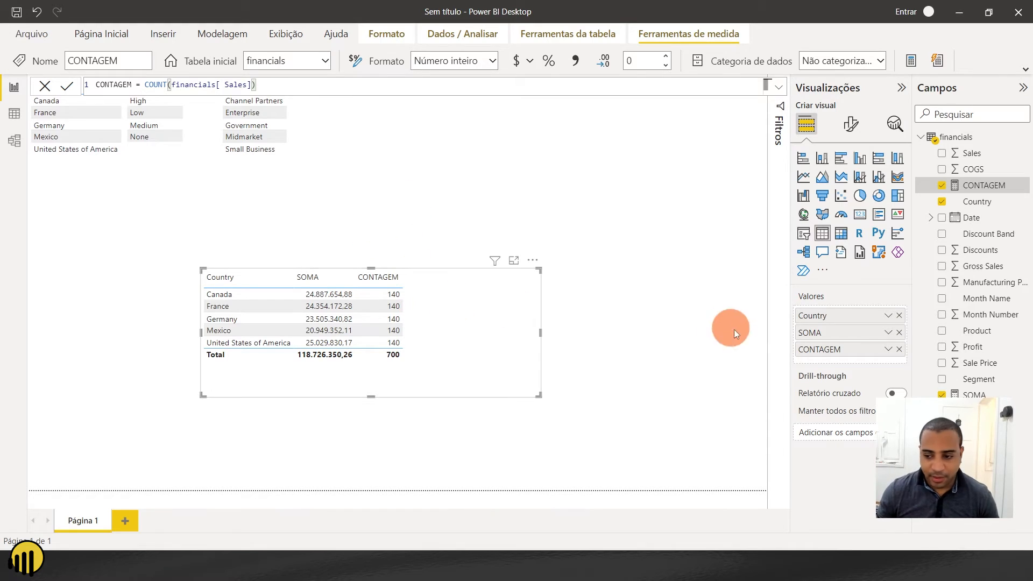
{"action": "key", "text": "ctrl+y"}
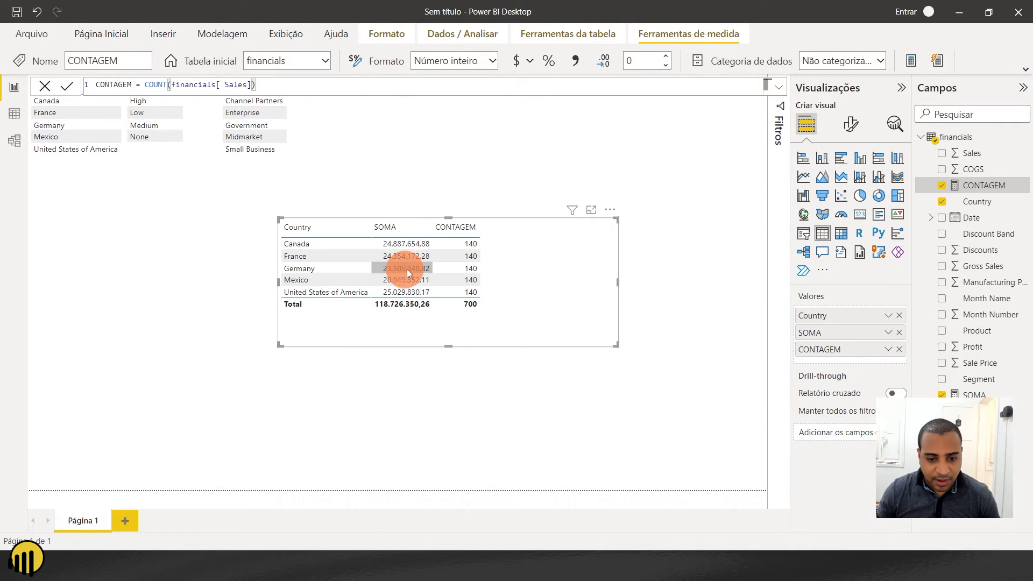
{"action": "left_click", "coordinate": [404, 280]}
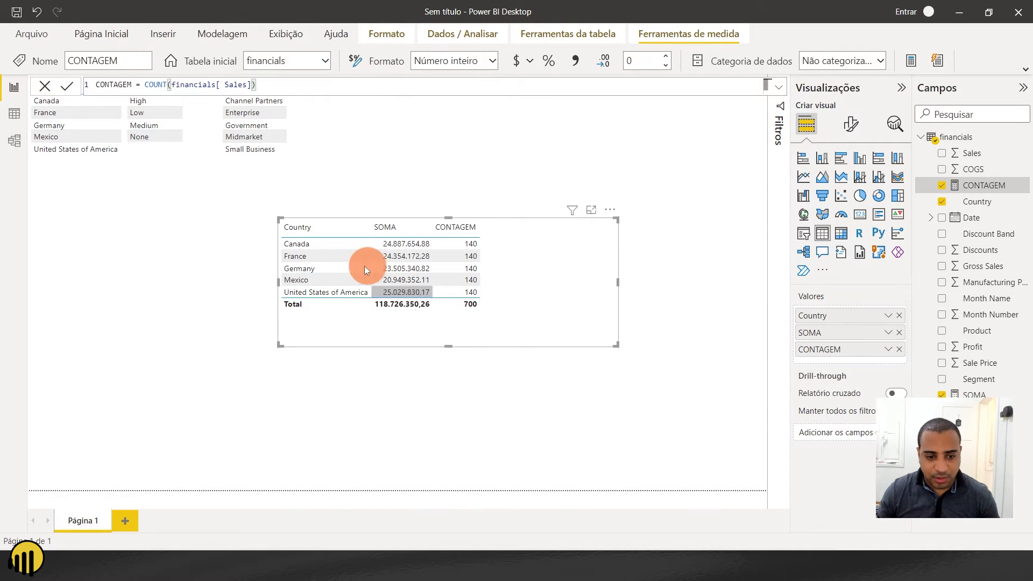
{"action": "left_click", "coordinate": [305, 231]}
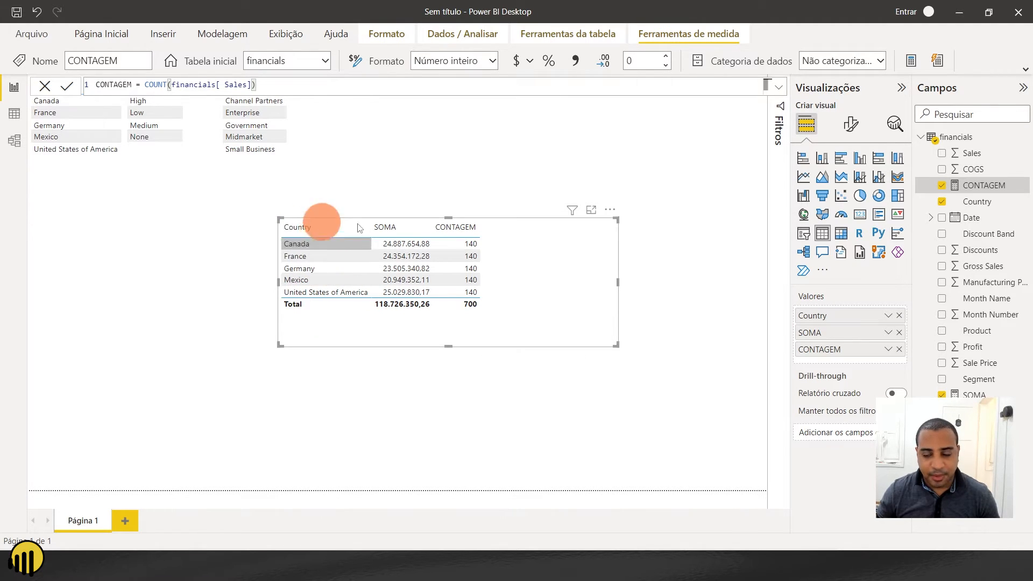
{"action": "left_click_drag", "start_coordinate": [570, 295], "coordinate": [554, 312]}
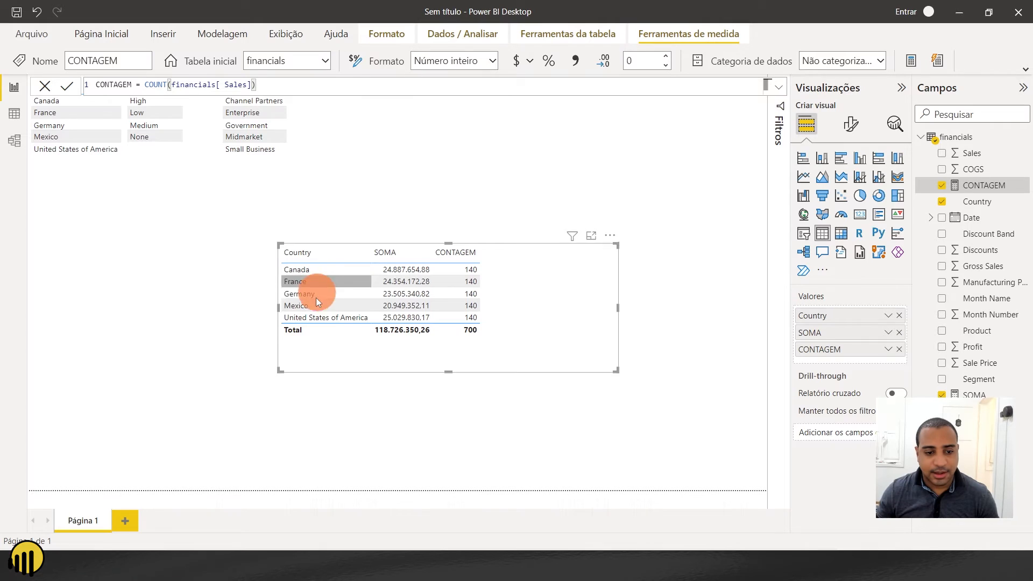
{"action": "left_click_drag", "start_coordinate": [447, 360], "coordinate": [101, 293]}
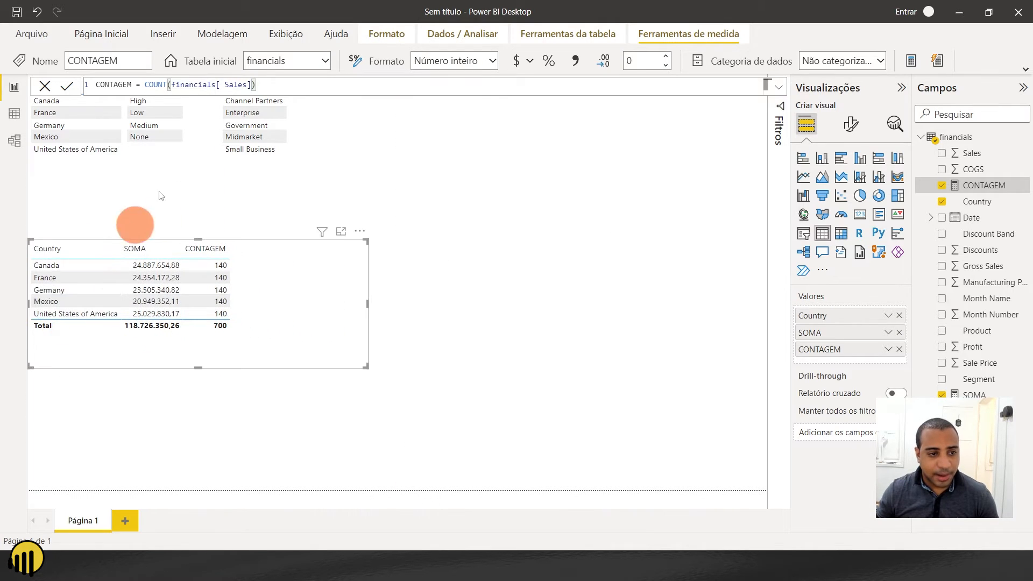
- Duplicate the small Segment table and place the copy in the empty area beside the Country and SOMA table
{"action": "left_click", "coordinate": [201, 122]}
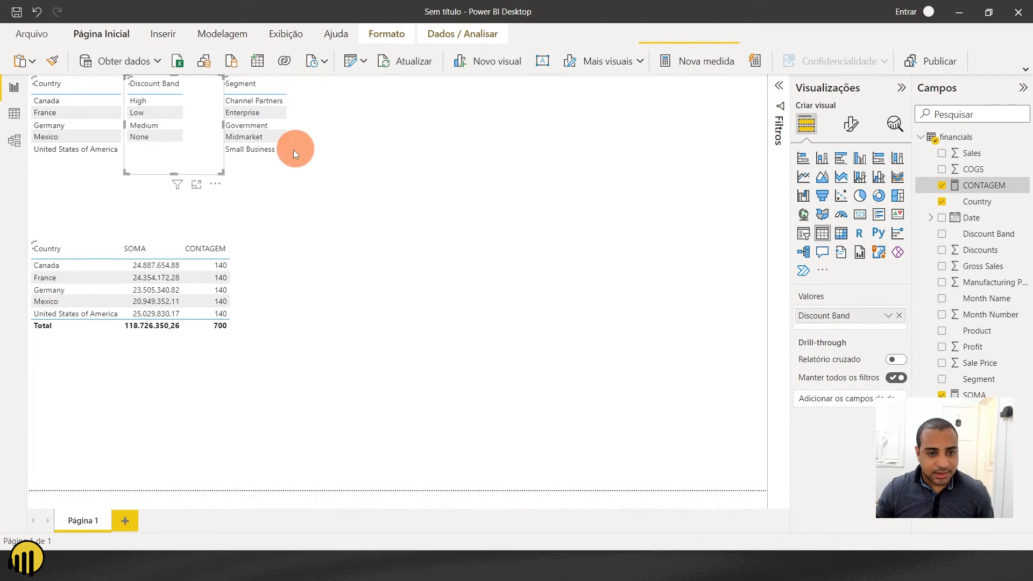
{"action": "left_click", "coordinate": [246, 161]}
{"action": "key", "text": "ctrl+c"}
{"action": "key", "text": "ctrl+v"}
{"action": "left_click_drag", "start_coordinate": [306, 131], "coordinate": [511, 287]}
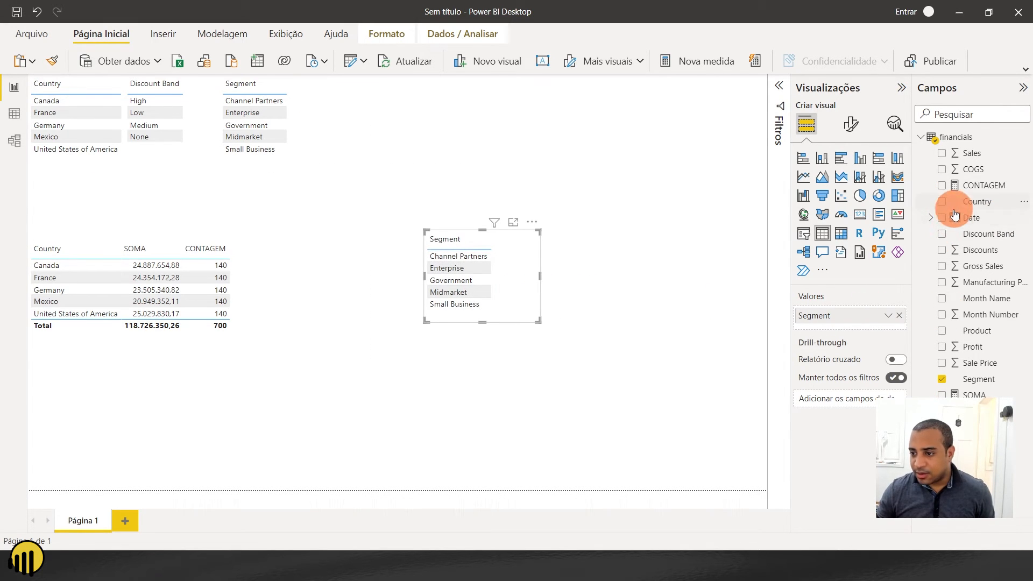
- Add the SOMA and CONTAGEM measures to the copied Segment table, then enlarge it and move it closer to the Country table
{"action": "left_click_drag", "start_coordinate": [848, 360], "coordinate": [849, 331]}
{"action": "left_click_drag", "start_coordinate": [968, 195], "coordinate": [852, 344]}
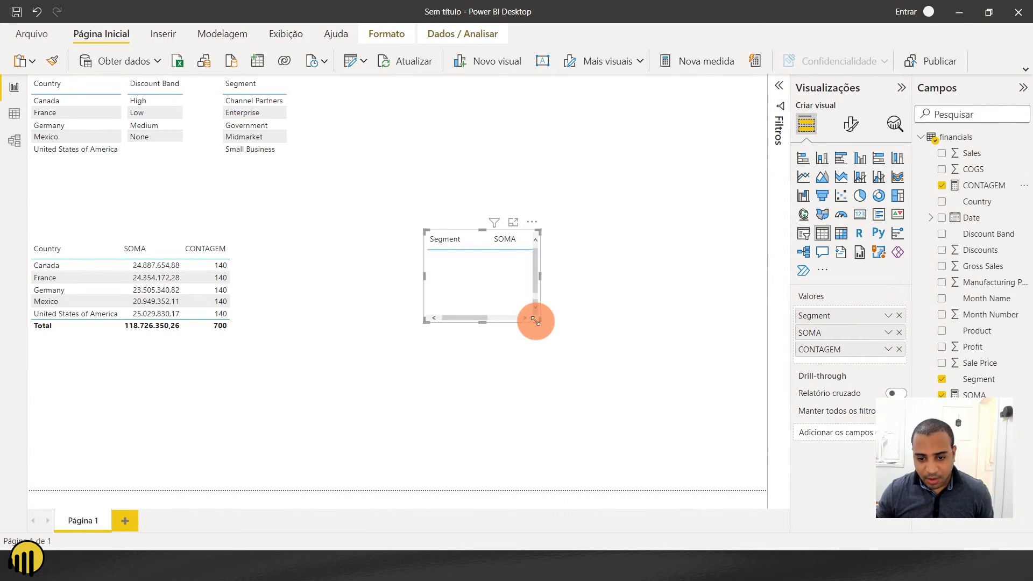
{"action": "left_click_drag", "start_coordinate": [537, 321], "coordinate": [708, 393]}
{"action": "left_click_drag", "start_coordinate": [641, 366], "coordinate": [538, 362]}
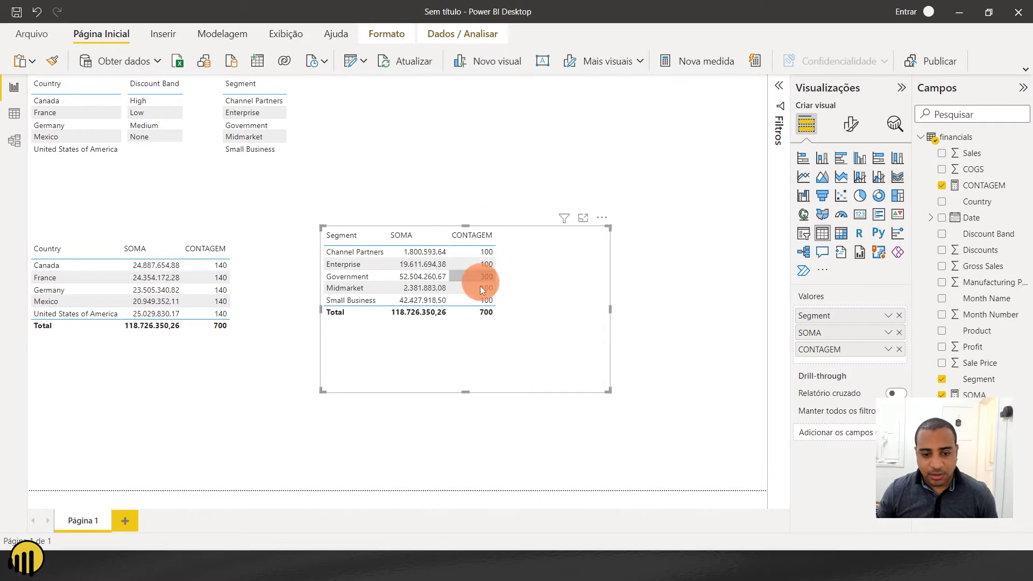
- Compare SOMA and CONTAGEM across the segments and delete the copied Segment table
{"action": "left_click", "coordinate": [339, 265]}
{"action": "left_click", "coordinate": [350, 299]}
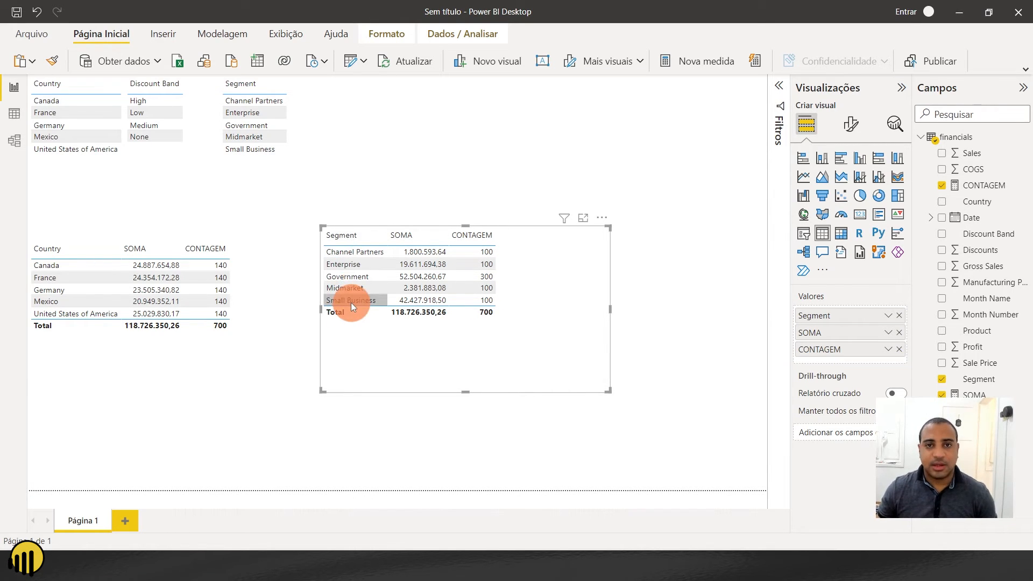
{"action": "left_click", "coordinate": [356, 263]}
{"action": "left_click", "coordinate": [453, 321]}
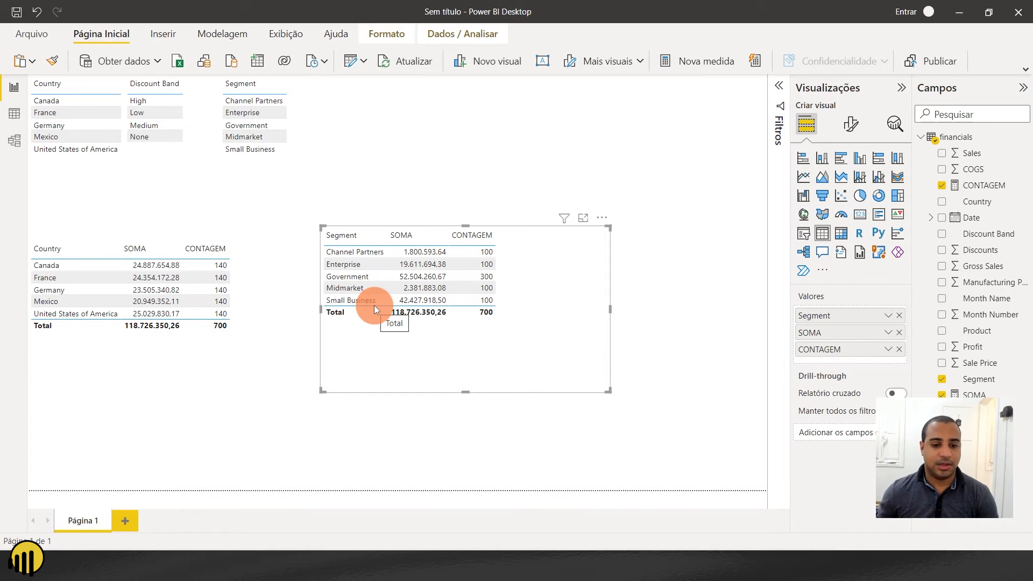
{"action": "left_click_drag", "start_coordinate": [356, 236], "coordinate": [595, 309]}
{"action": "key", "text": "Delete"}
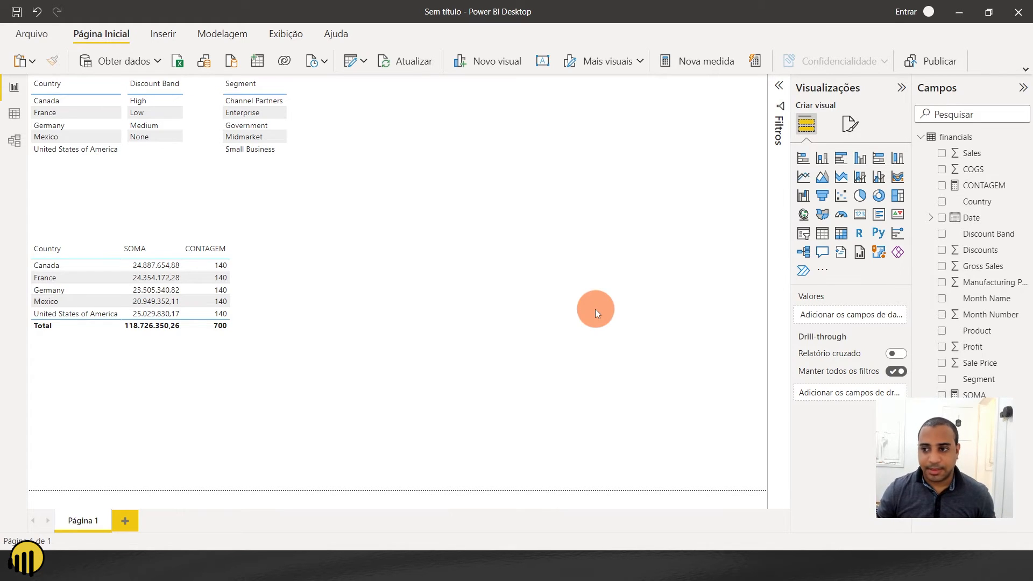
- Create a new measure named SOMASE in the financials table and begin its formula with the CALCULATE function
{"action": "left_click", "coordinate": [987, 139]}
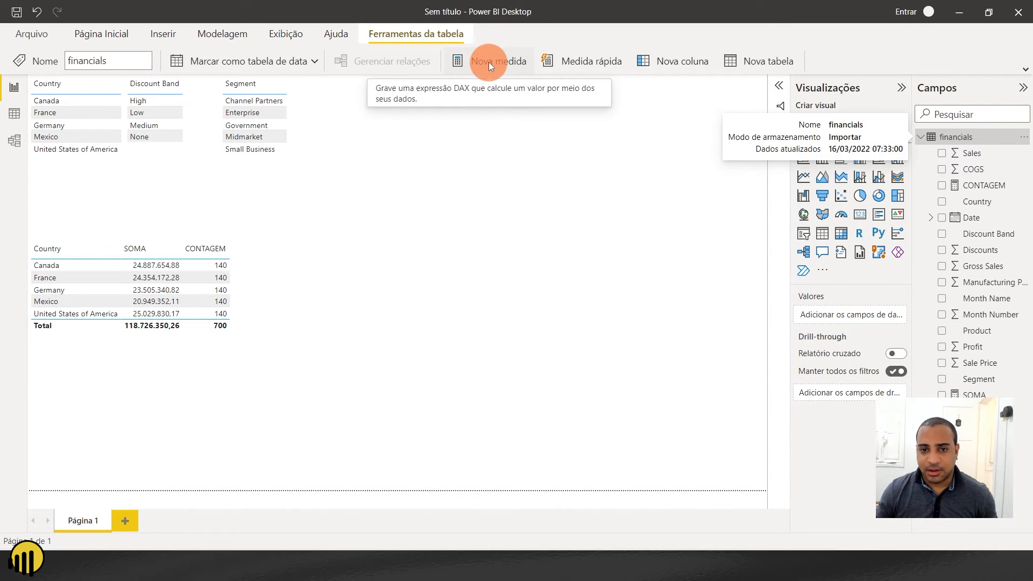
{"action": "left_click", "coordinate": [504, 60]}
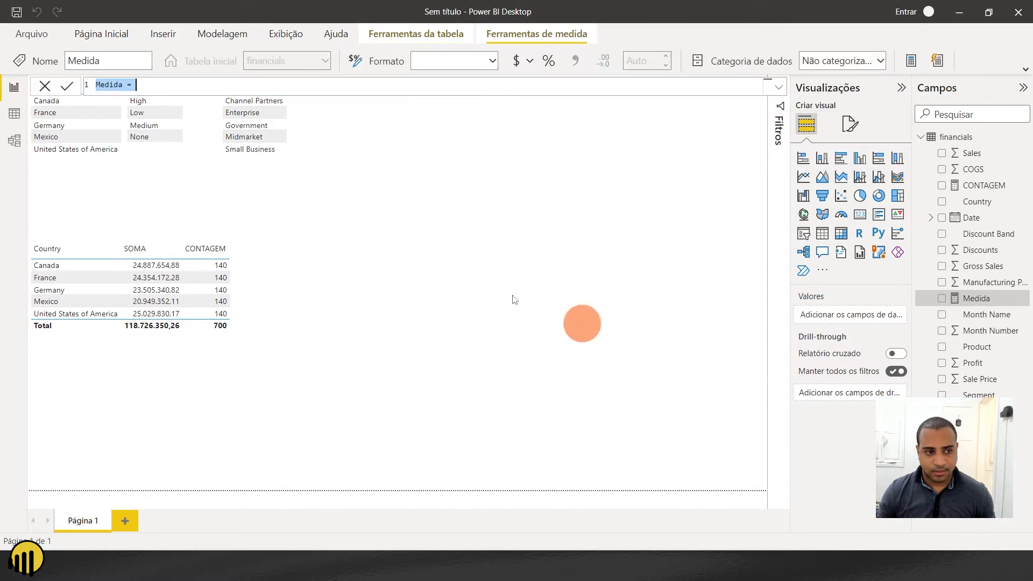
{"action": "double_click", "coordinate": [117, 85]}
{"action": "type", "text": "SOMAX = "}
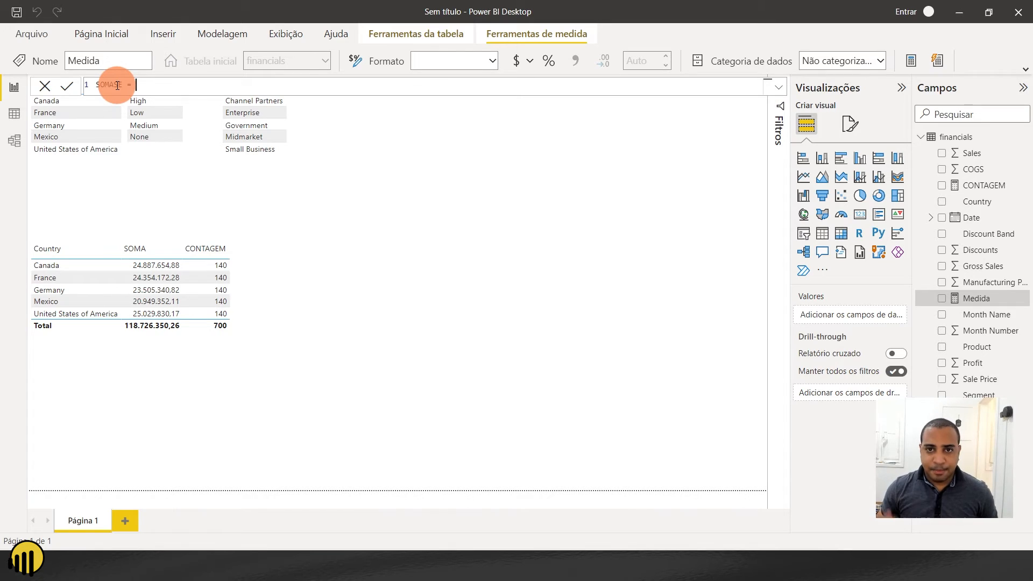
{"action": "type", "text": "CA"}
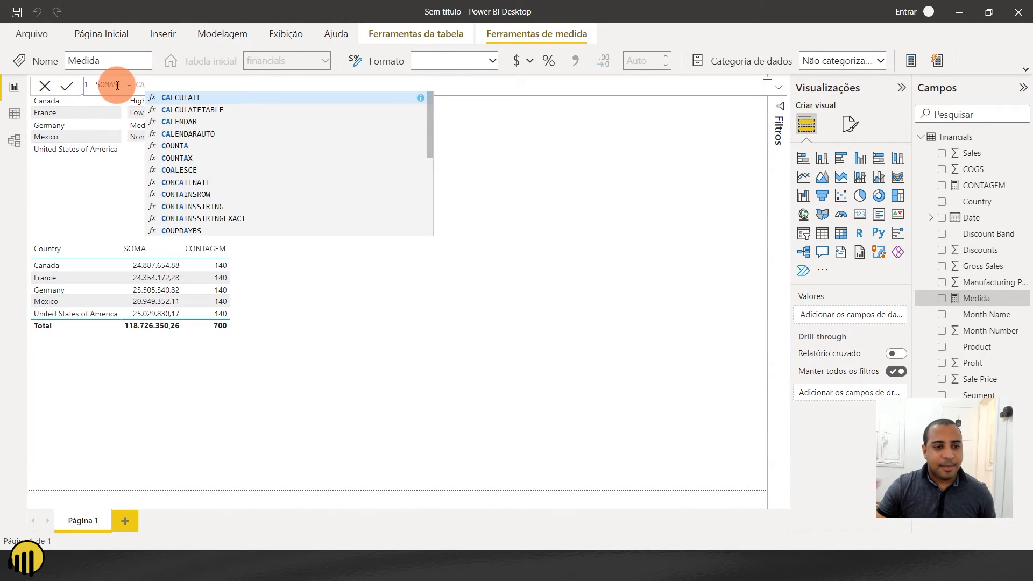
{"action": "left_click", "coordinate": [168, 94]}
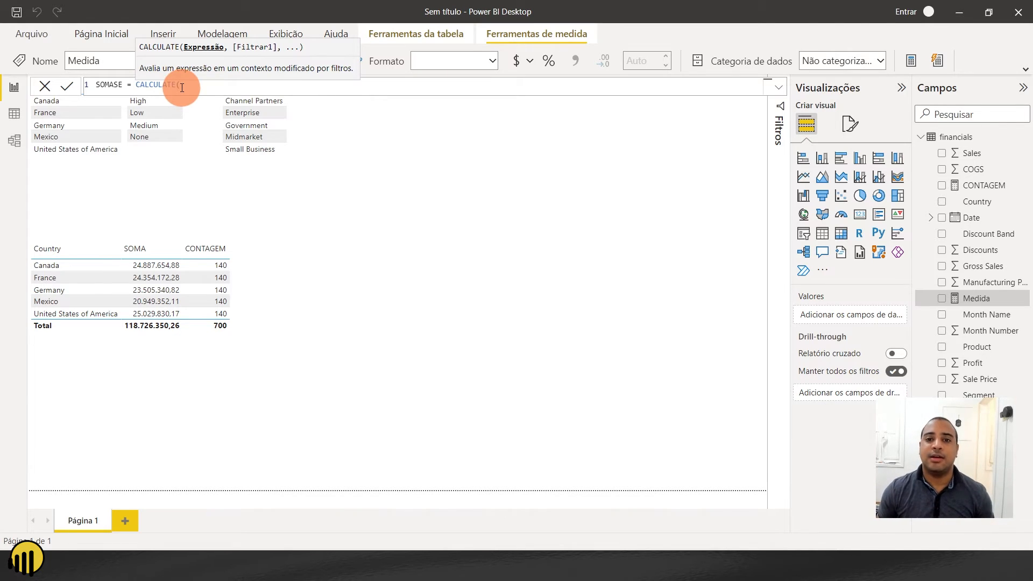
- Enter financials[SOMA] as the expression argument of CALCULATE in the SOMASE formula
{"action": "type", "text": "SUM("}
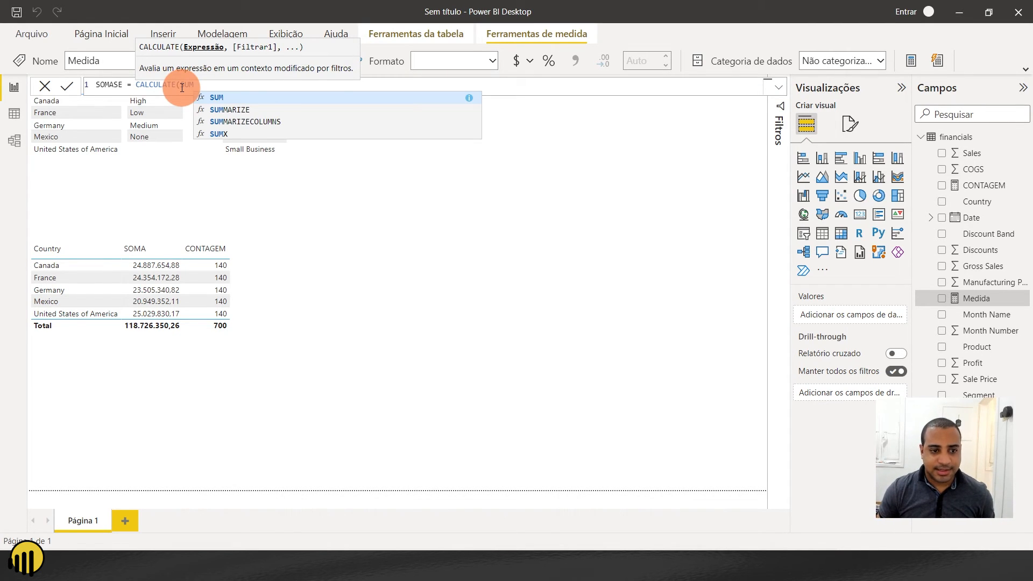
{"action": "key", "text": "BackSpace"}
{"action": "key", "text": "BackSpace"}
{"action": "key", "text": "BackSpace"}
{"action": "key", "text": "BackSpace"}
{"action": "type", "text": "SOMA"}
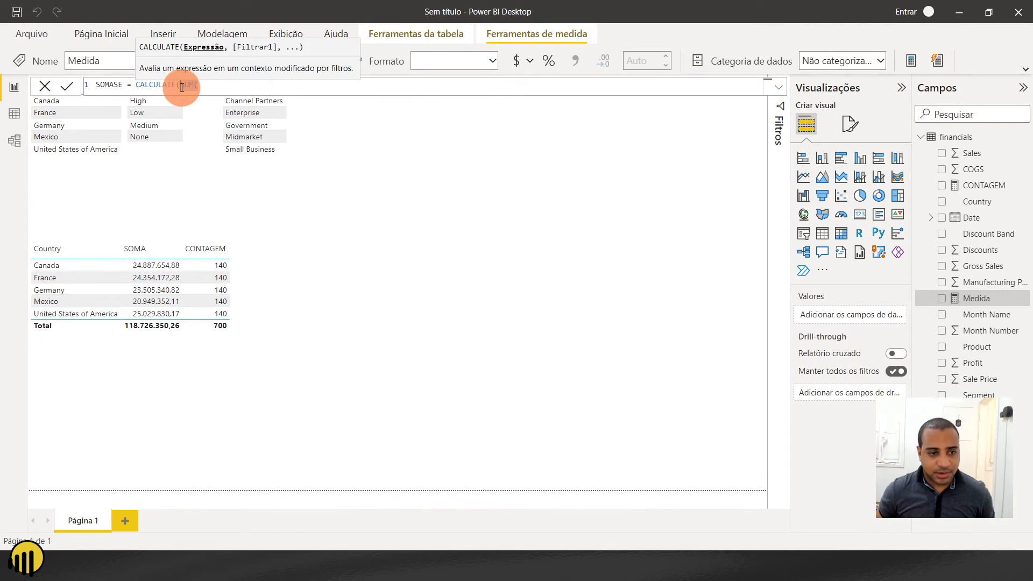
{"action": "key", "text": "Tab"}
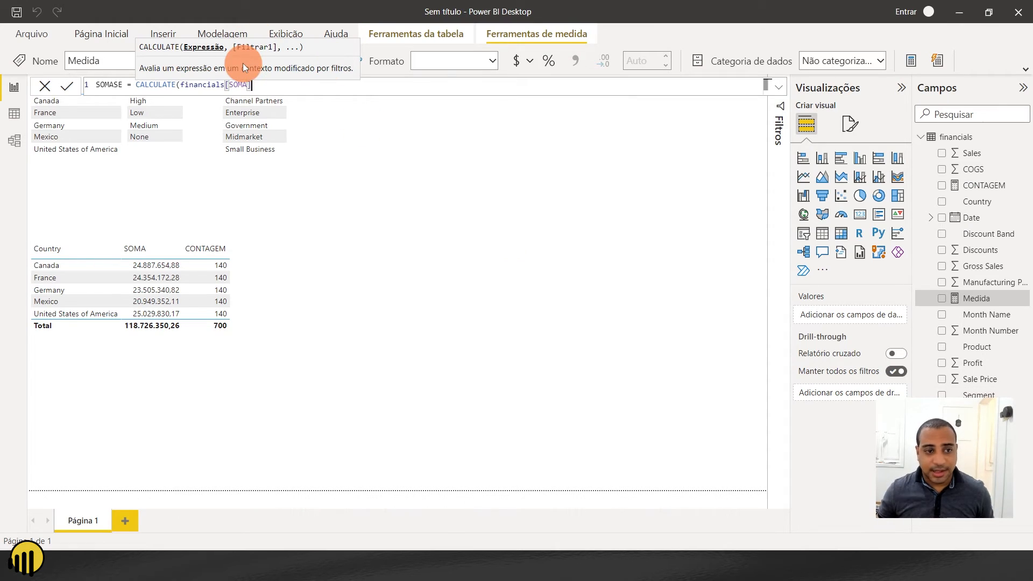
{"action": "type", "text": ","}
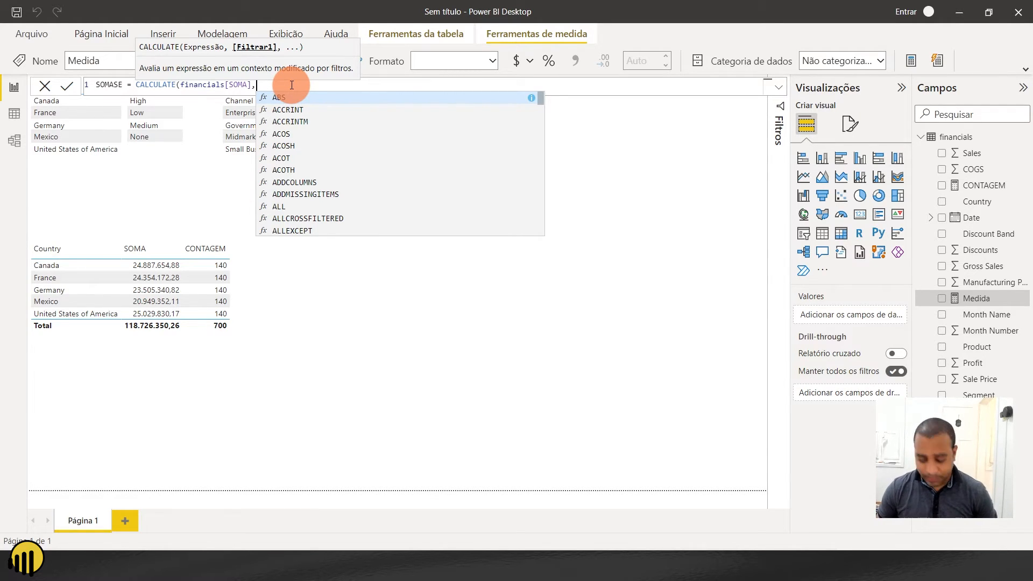
- Add the filter financials[Discount Band]="High" to the SOMASE formula, close the parenthesis and commit the measure
{"action": "type", "text": "DISC"}
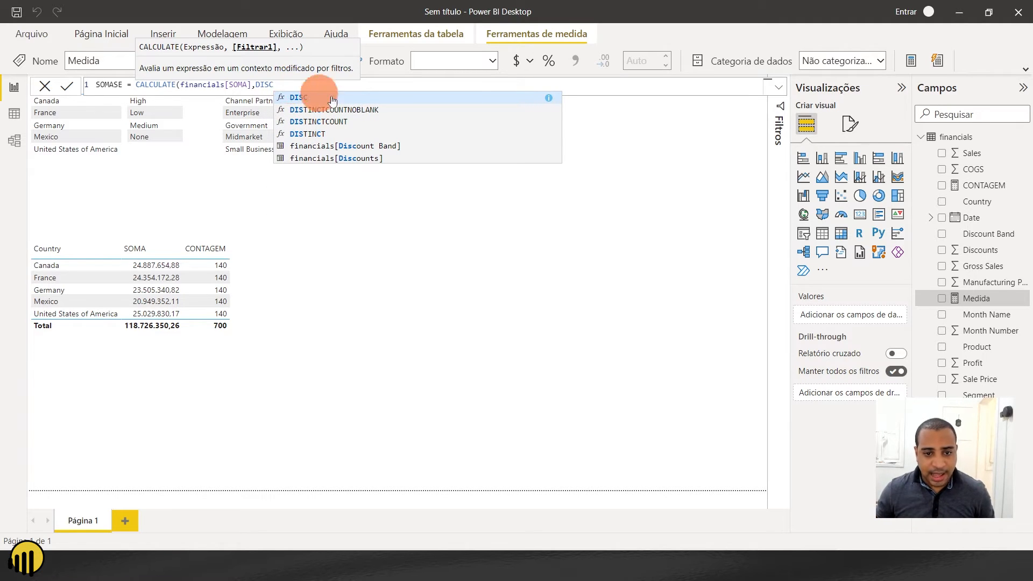
{"action": "left_click", "coordinate": [345, 147]}
{"action": "type", "text": "="}
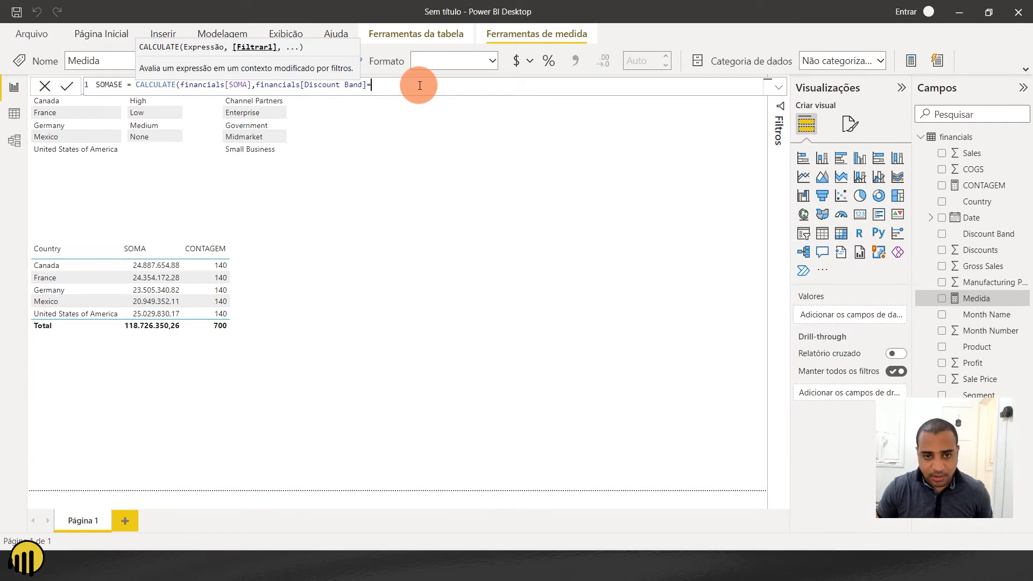
{"action": "type", "text": "\"high"}
{"action": "key", "text": "BackSpace"}
{"action": "key", "text": "BackSpace"}
{"action": "key", "text": "BackSpace"}
{"action": "key", "text": "BackSpace"}
{"action": "key", "text": "Caps_Lock"}
{"action": "type", "text": "H"}
{"action": "key", "text": "Caps_Lock"}
{"action": "type", "text": "ig"}
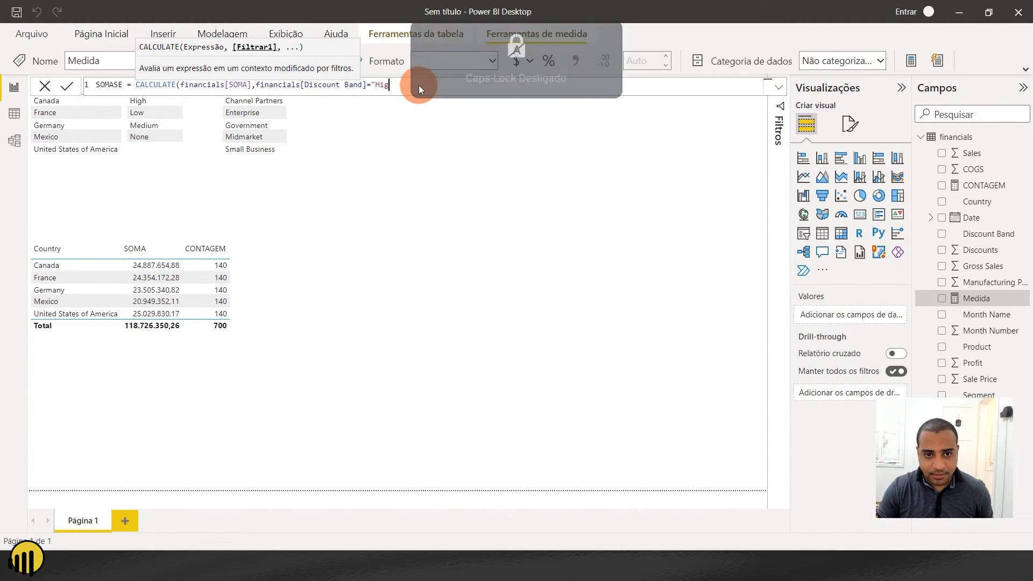
{"action": "type", "text": "h\")"}
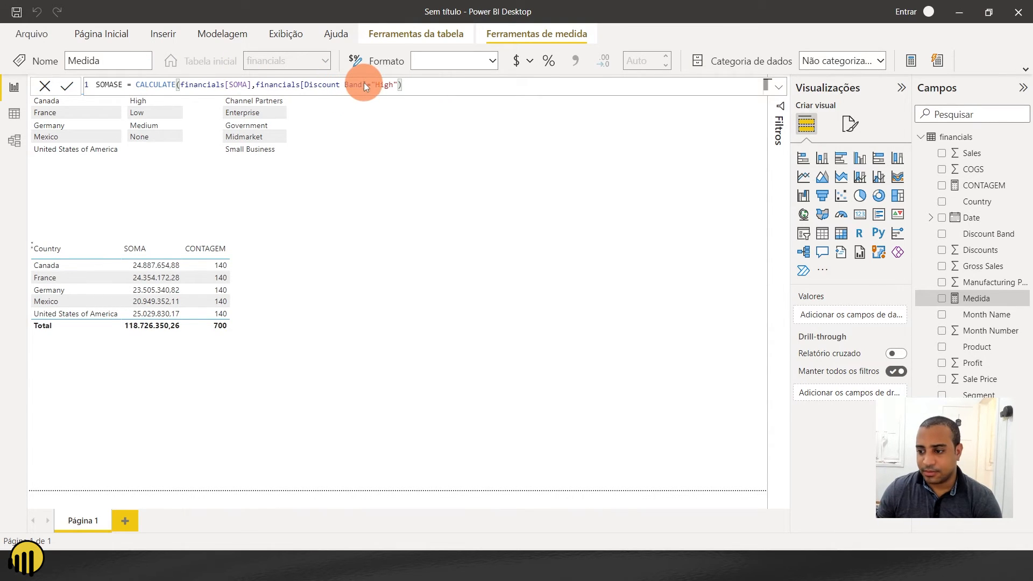
{"action": "key", "text": "Return"}
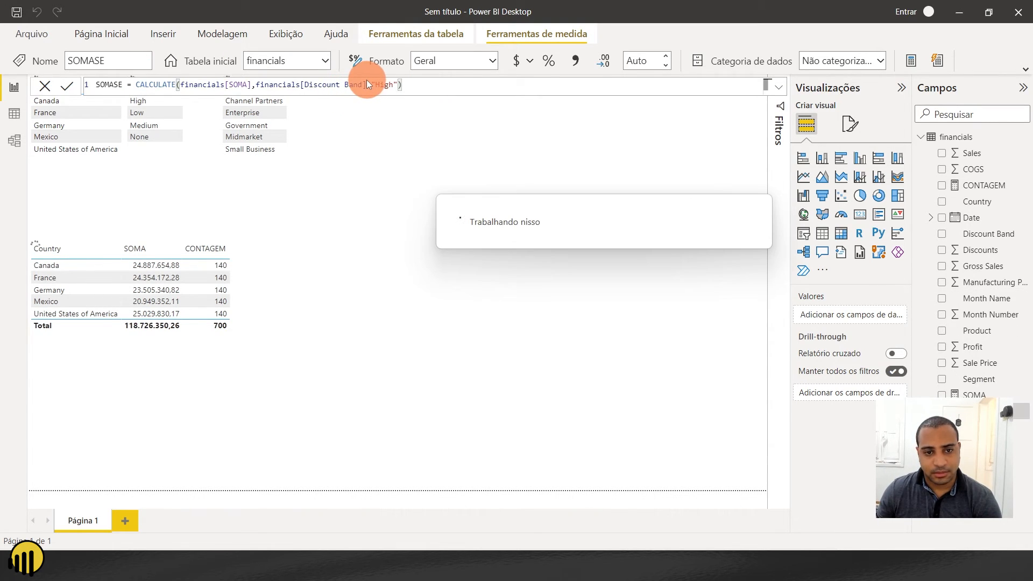
- Add the SOMASE measure to the table with Country, SOMA and CONTAGEM
{"action": "left_click", "coordinate": [275, 309]}
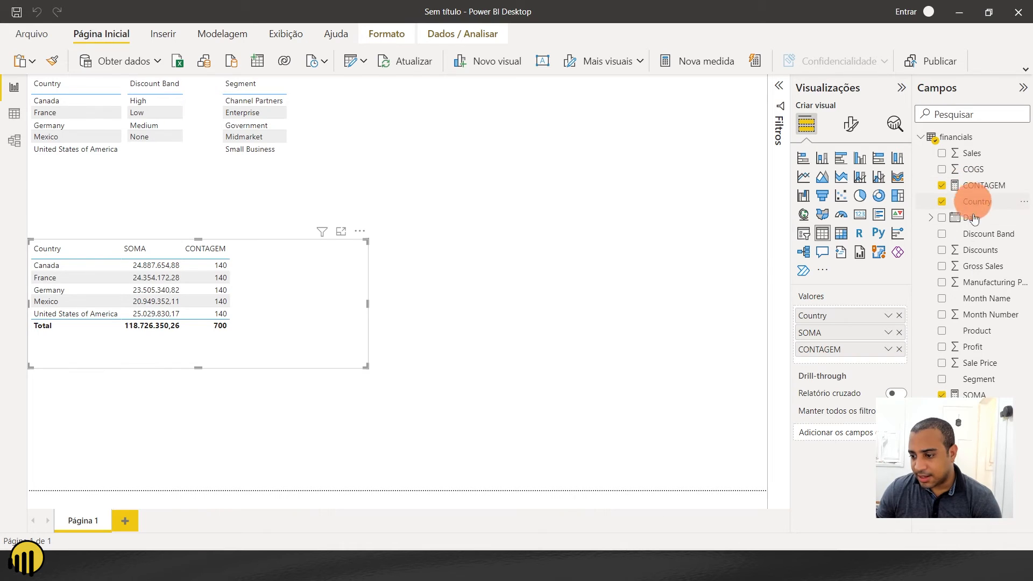
{"action": "left_click_drag", "start_coordinate": [963, 410], "coordinate": [856, 357]}
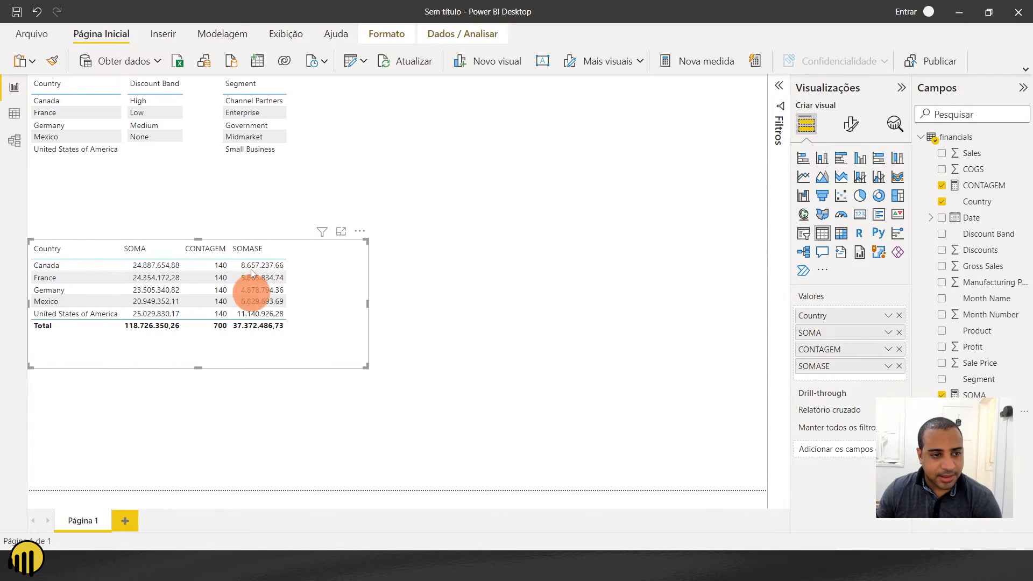
{"action": "left_click", "coordinate": [173, 101]}
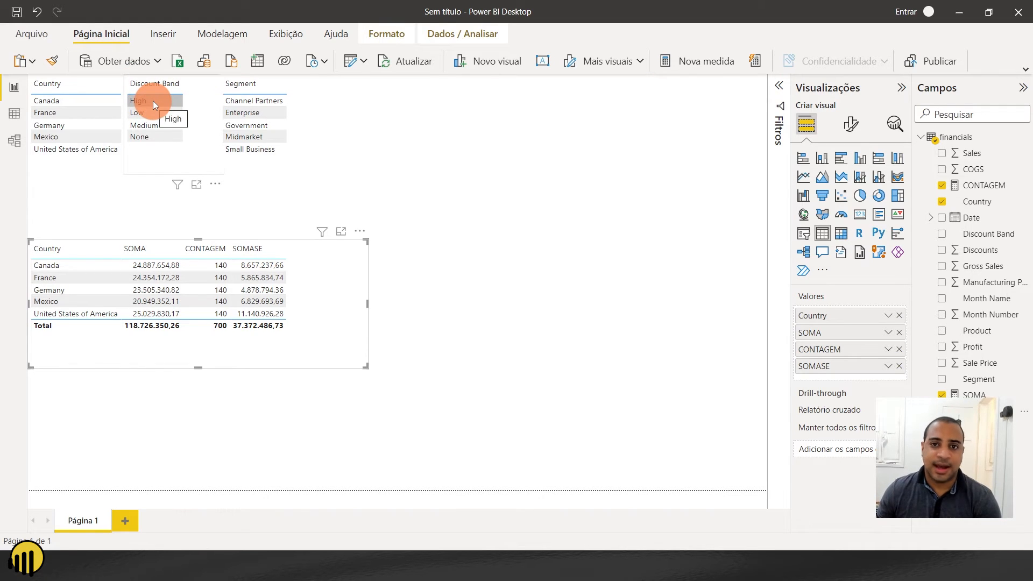
{"action": "left_click", "coordinate": [156, 113]}
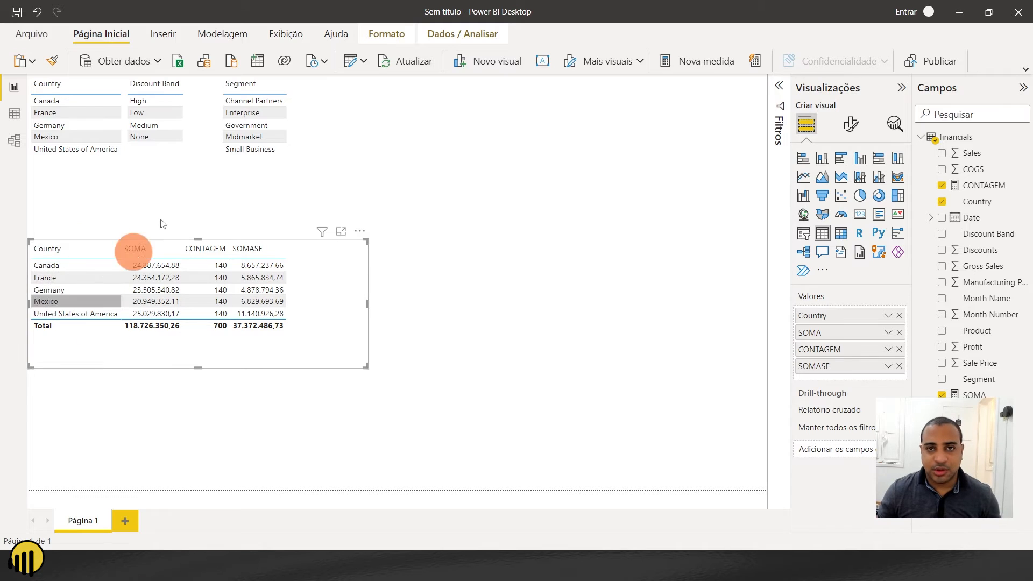
- Duplicate the small Discount Band table and place the copy in the empty area beside the Country table
{"action": "left_click", "coordinate": [198, 141]}
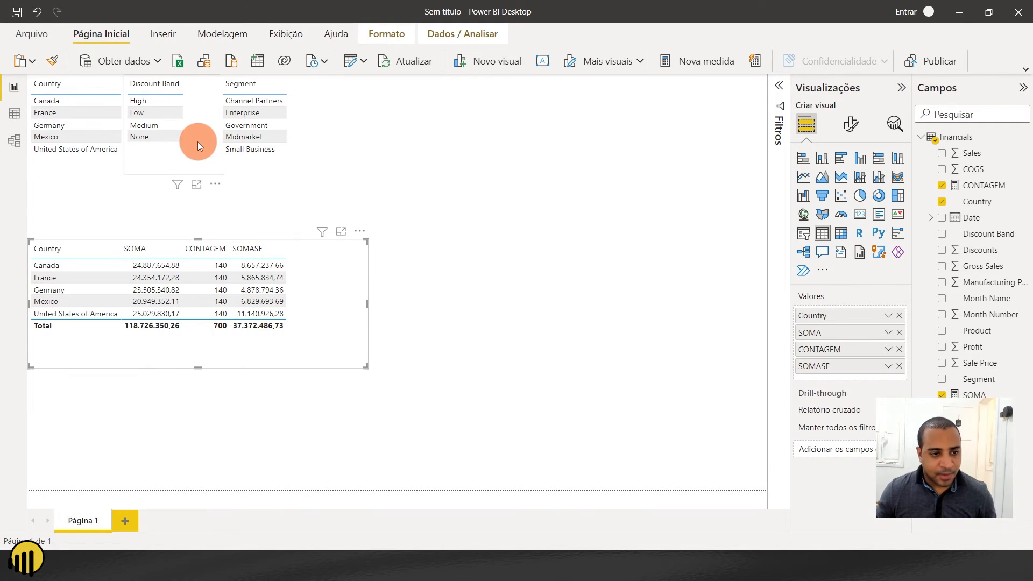
{"action": "key", "text": "ctrl+c"}
{"action": "key", "text": "ctrl+v"}
{"action": "left_click_drag", "start_coordinate": [206, 147], "coordinate": [688, 297]}
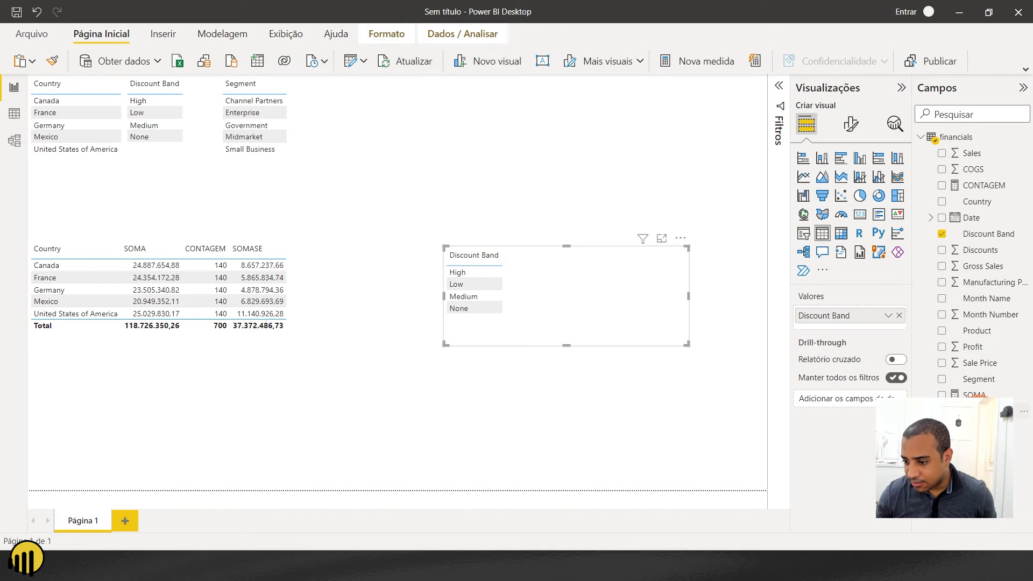
- Add the SOMASE measure to the copied Discount Band table and move it closer to the Country table
{"action": "left_click_drag", "start_coordinate": [977, 404], "coordinate": [854, 328]}
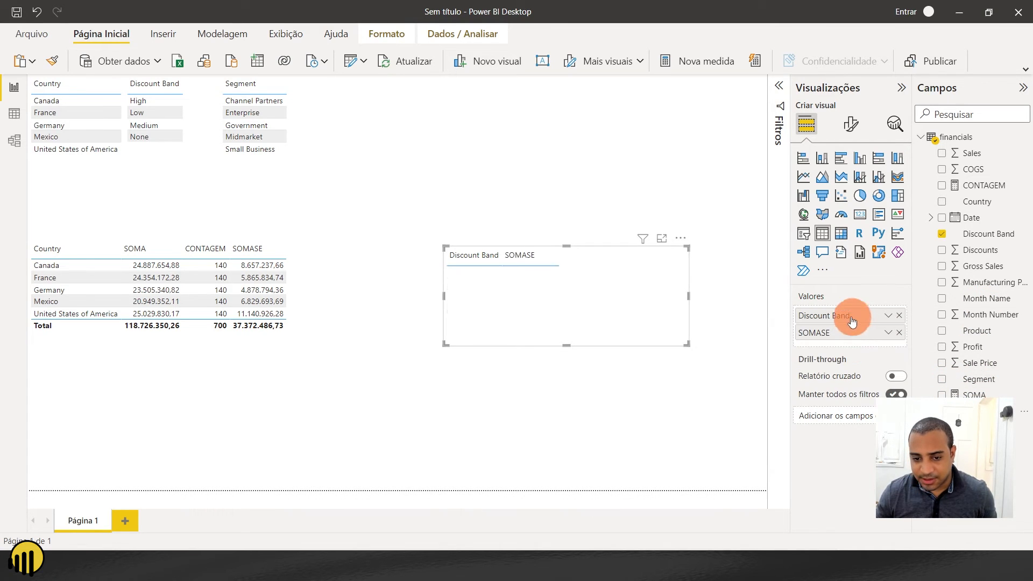
{"action": "left_click", "coordinate": [636, 332]}
{"action": "left_click_drag", "start_coordinate": [635, 333], "coordinate": [572, 319]}
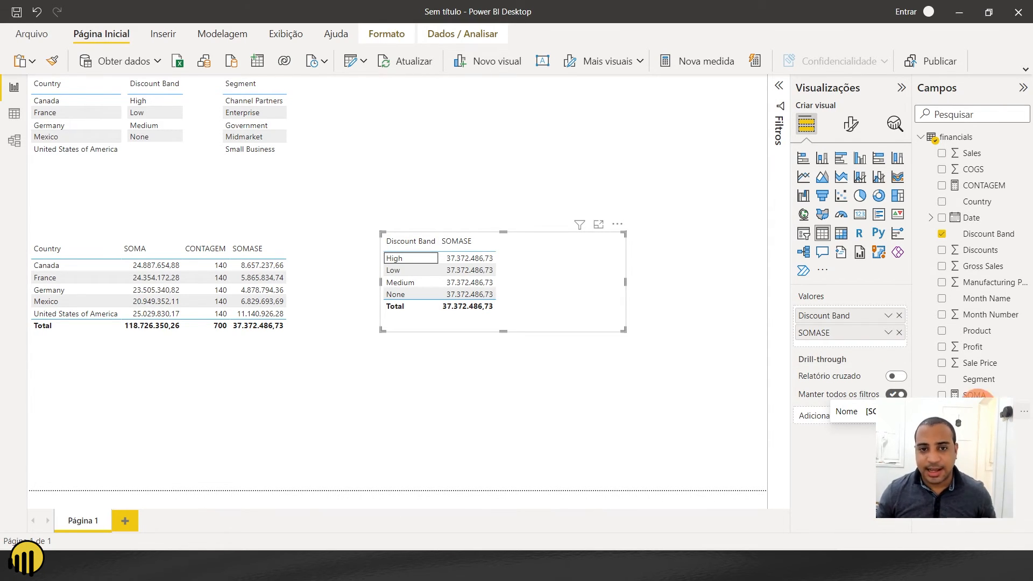
- Open the SOMASE measure and copy its entire formula
{"action": "left_click", "coordinate": [987, 136]}
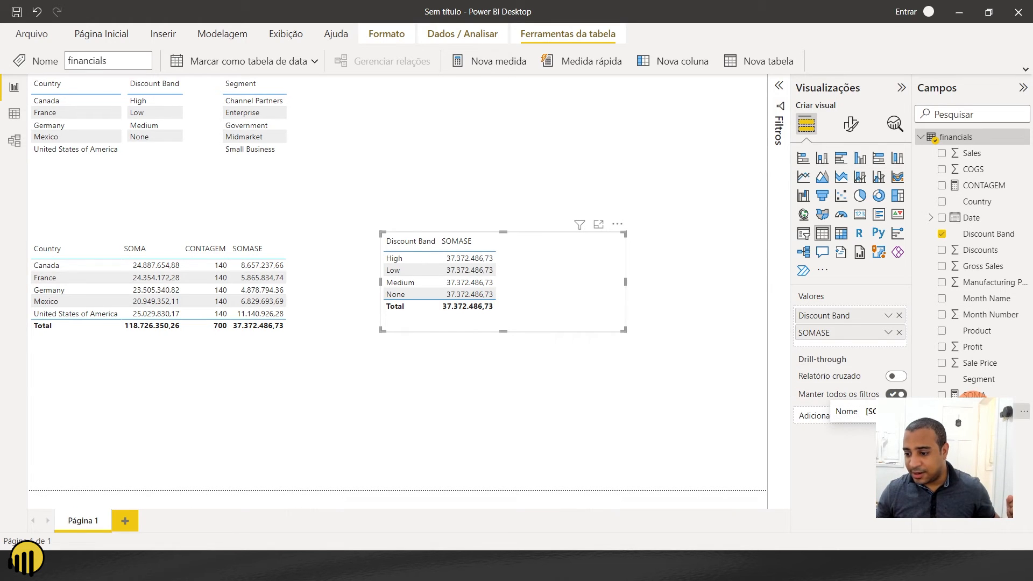
{"action": "left_click", "coordinate": [979, 411]}
{"action": "left_click", "coordinate": [286, 83]}
{"action": "key", "text": "ctrl+a"}
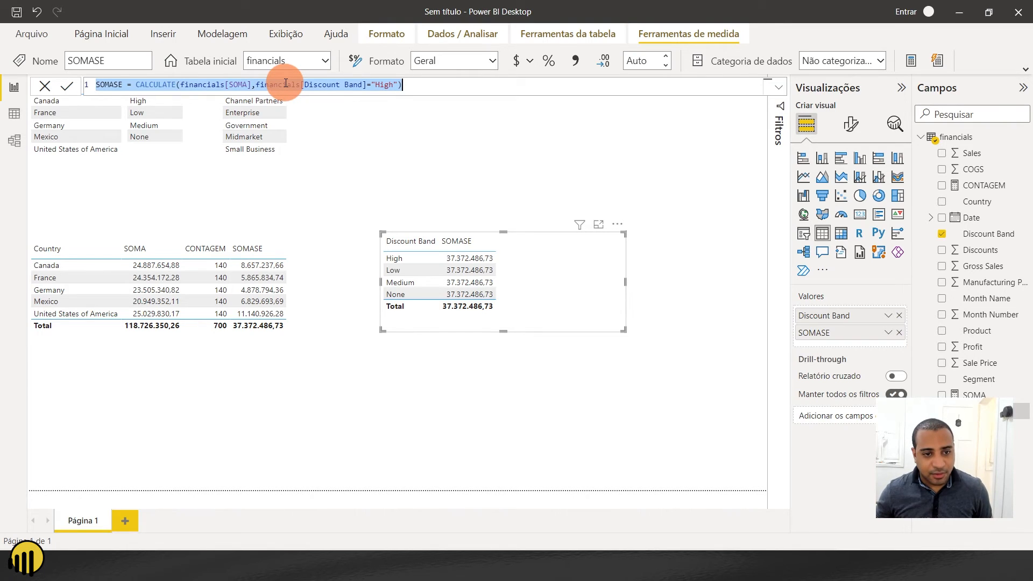
{"action": "key", "text": "Escape"}
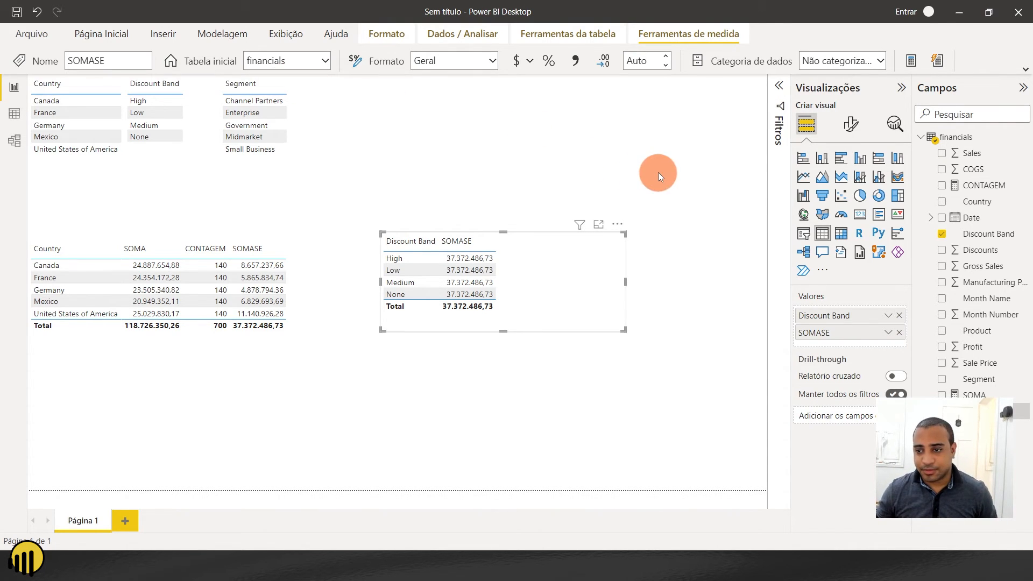
- Create another measure in the financials table from the copied SOMASE formula and name it SOMASE 2
{"action": "left_click", "coordinate": [657, 175]}
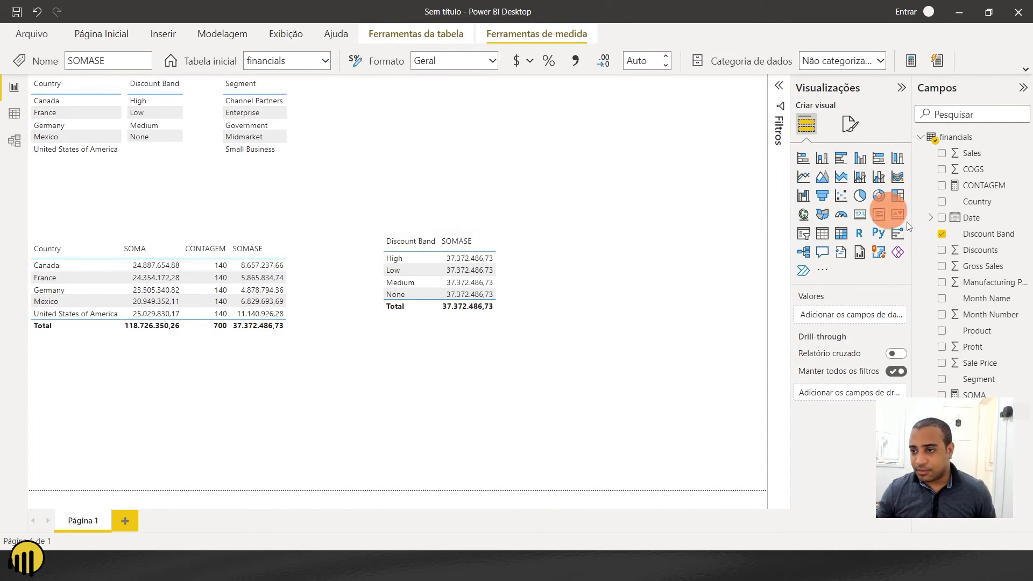
{"action": "left_click", "coordinate": [954, 137]}
{"action": "left_click", "coordinate": [486, 59]}
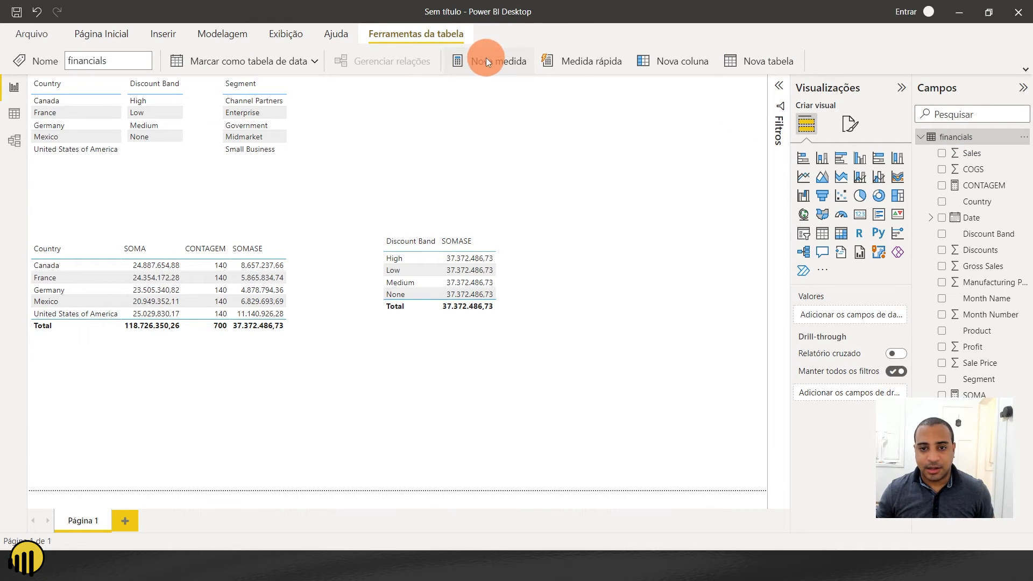
{"action": "key", "text": "ctrl+a"}
{"action": "key", "text": "ctrl+v"}
{"action": "left_click", "coordinate": [122, 85]}
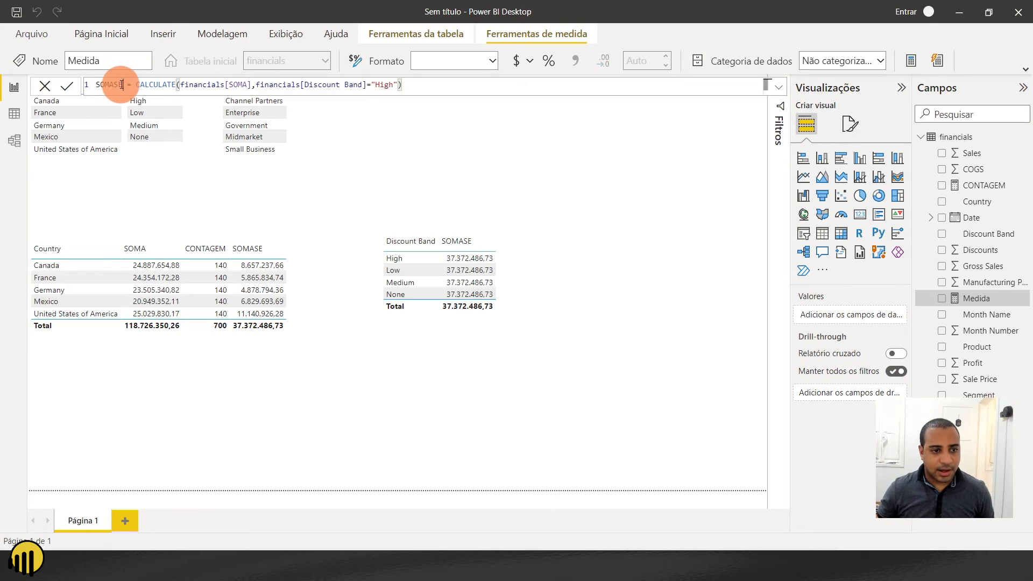
{"action": "type", "text": "2"}
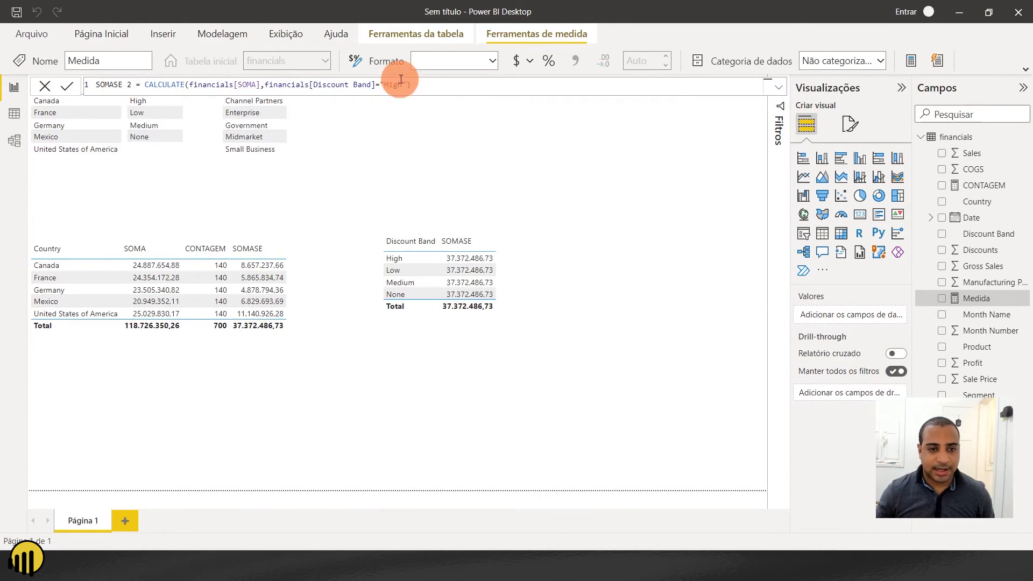
- Replace the SOMASE 2 filter argument with FILTER(financials,financials[Discount Band]="High") and commit the measure
{"action": "left_click", "coordinate": [266, 84]}
{"action": "left_click_drag", "start_coordinate": [266, 85], "coordinate": [531, 85]}
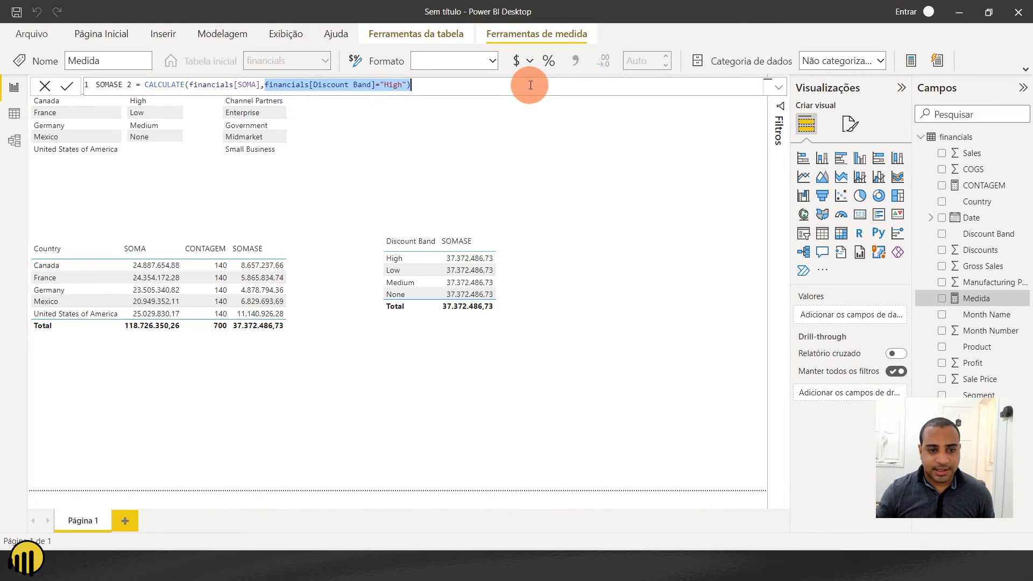
{"action": "key", "text": "BackSpace"}
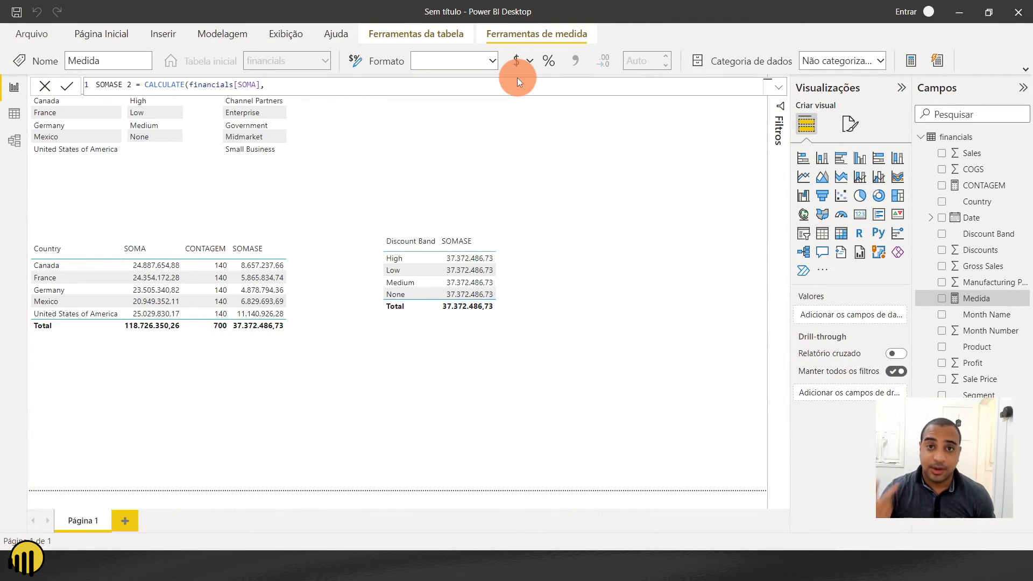
{"action": "type", "text": "fil"}
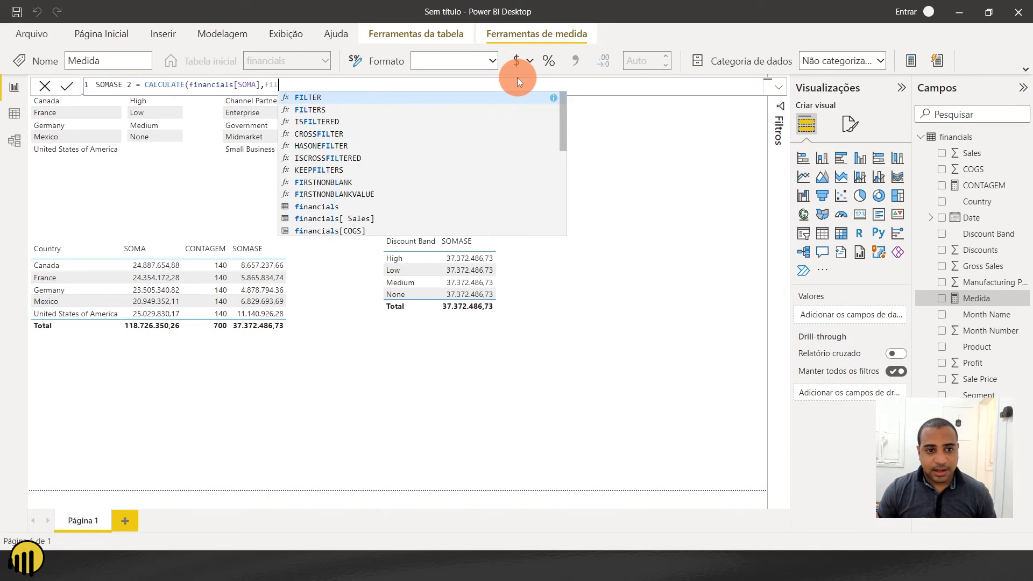
{"action": "left_click", "coordinate": [341, 98]}
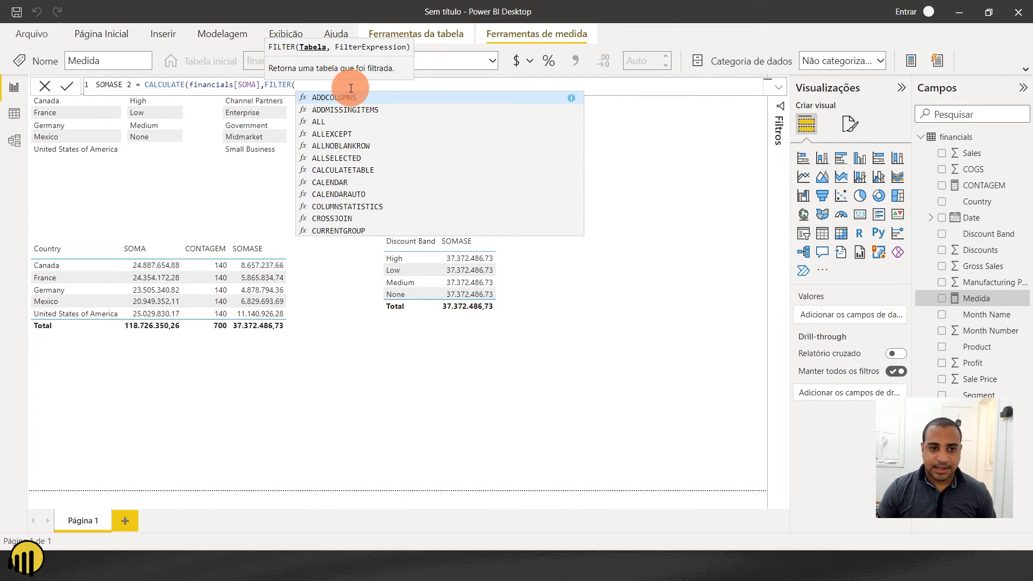
{"action": "type", "text": "f"}
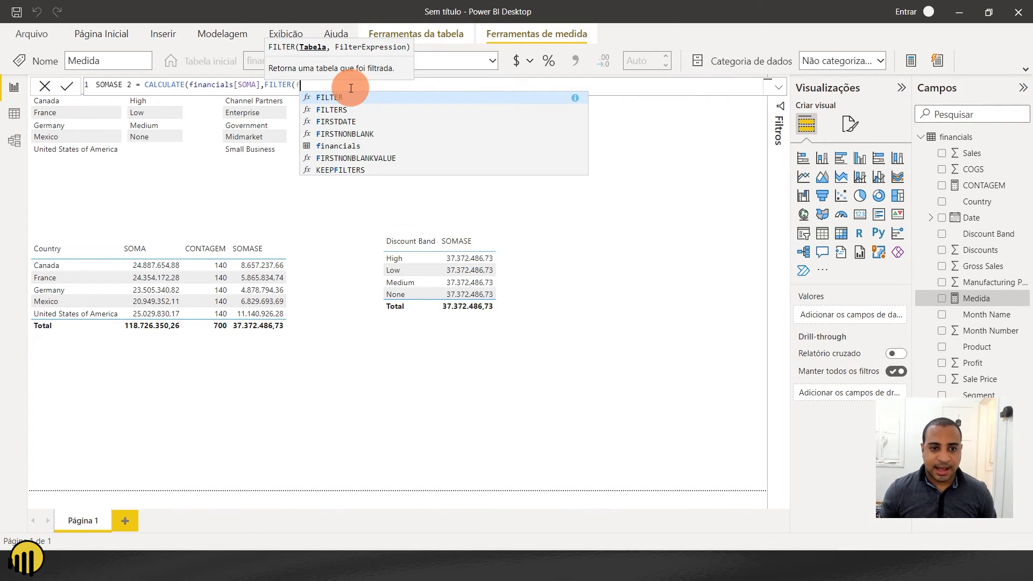
{"action": "left_click", "coordinate": [338, 152]}
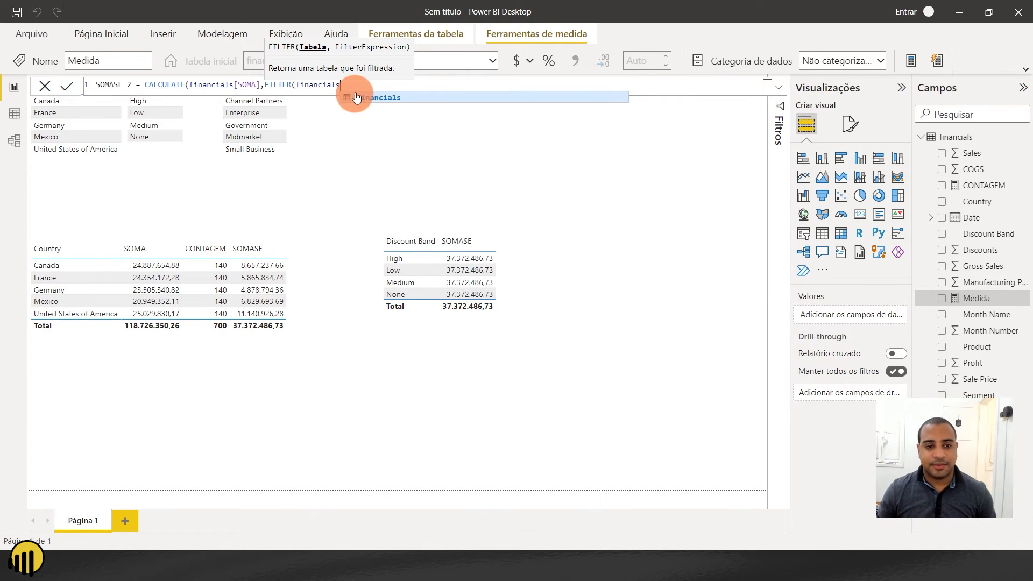
{"action": "type", "text": ","}
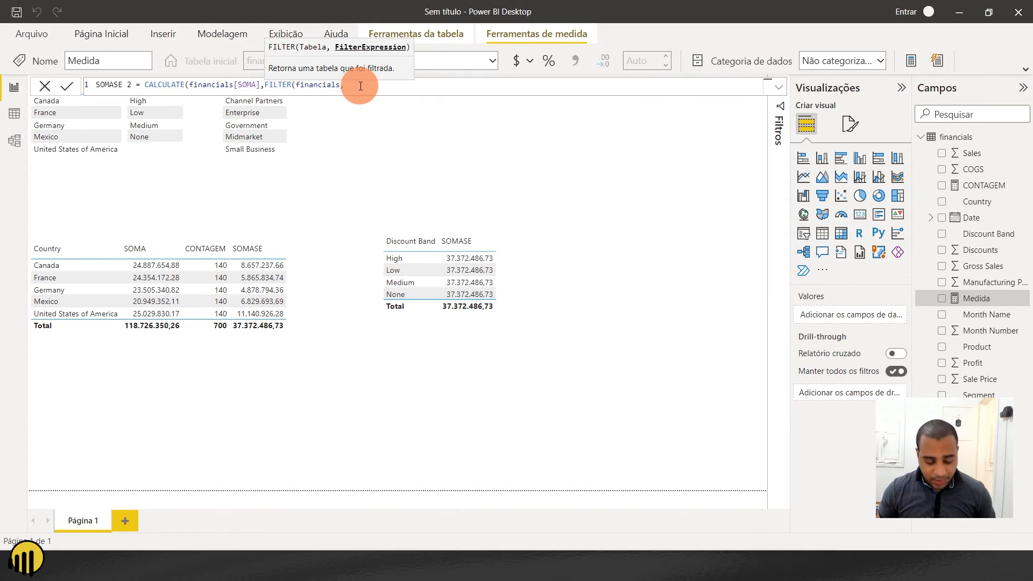
{"action": "key", "text": "ctrl+v"}
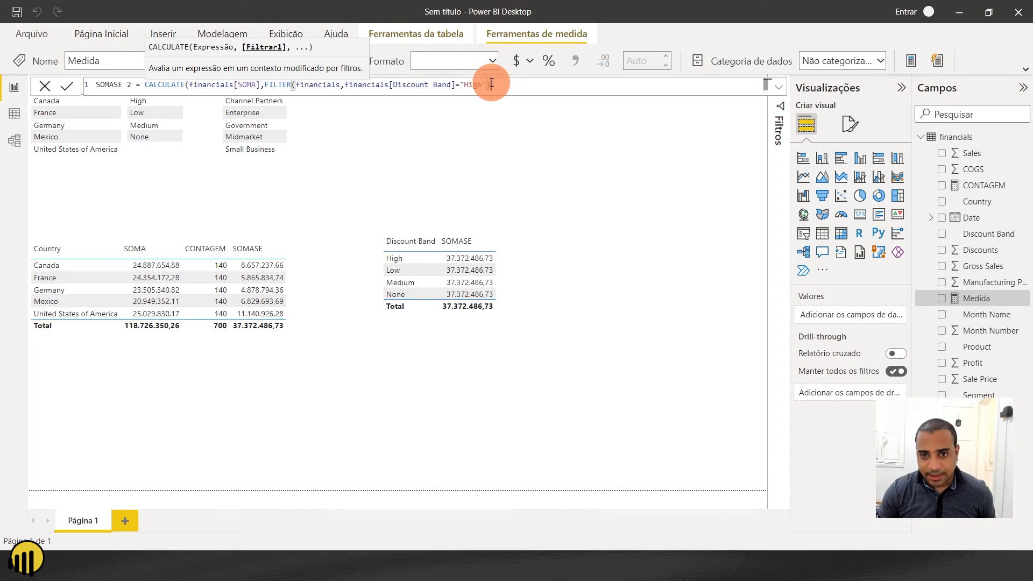
{"action": "type", "text": ")"}
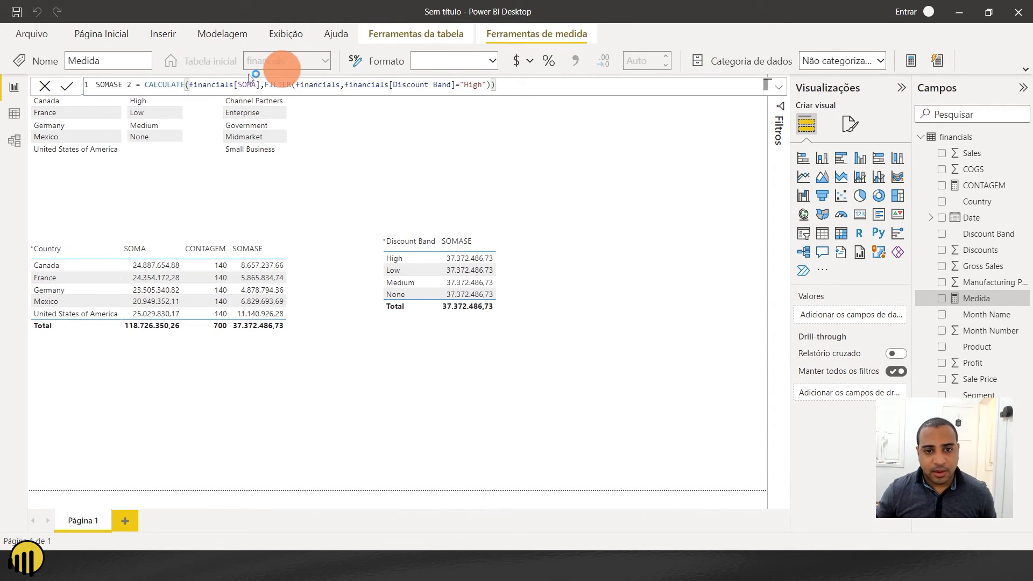
{"action": "key", "text": "Return"}
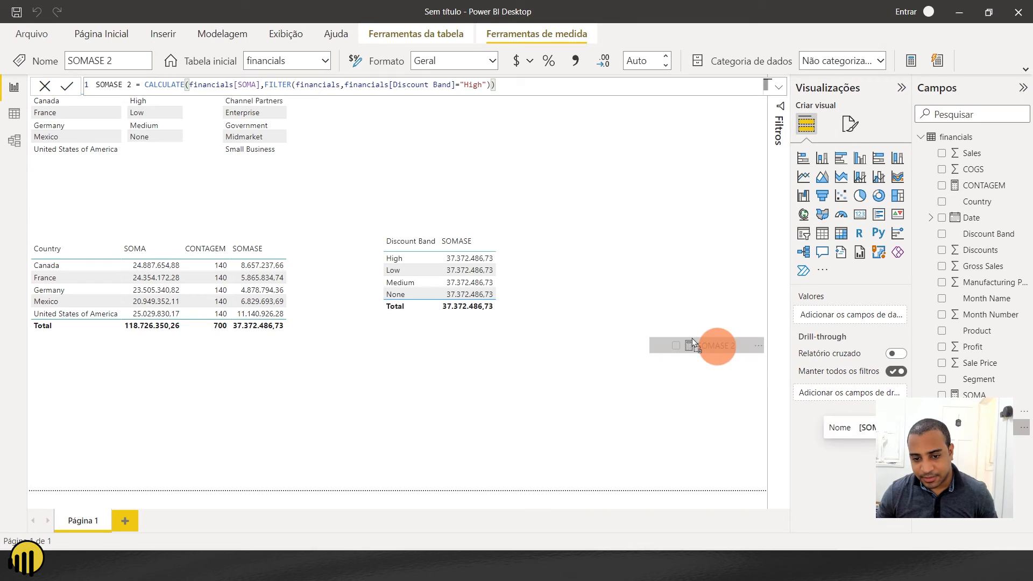
- Replace SOMASE with SOMASE 2 in the Discount Band table beside the Country table, and adjust the table's width and position
{"action": "left_click_drag", "start_coordinate": [528, 163], "coordinate": [568, 275]}
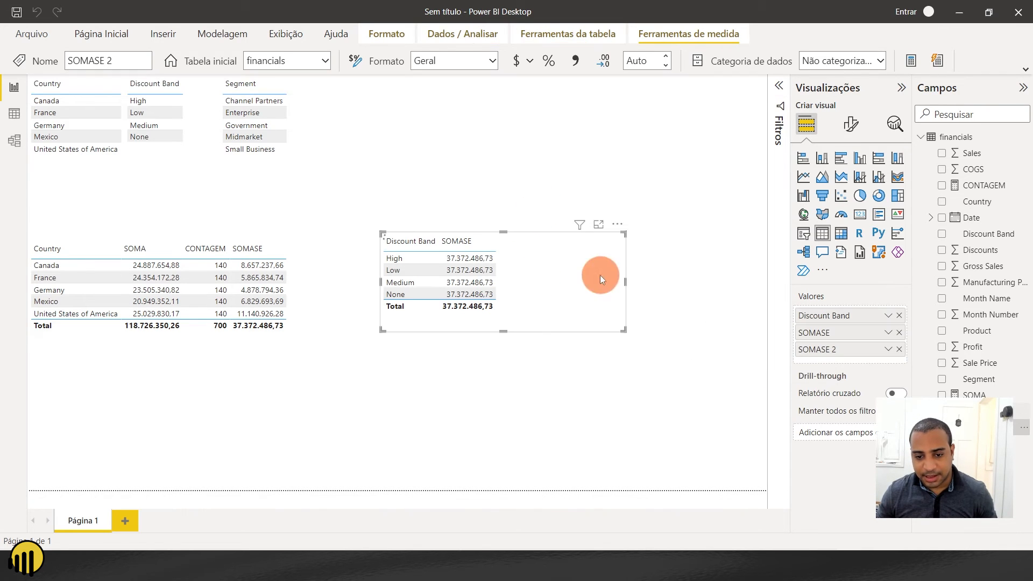
{"action": "left_click_drag", "start_coordinate": [630, 277], "coordinate": [688, 282]}
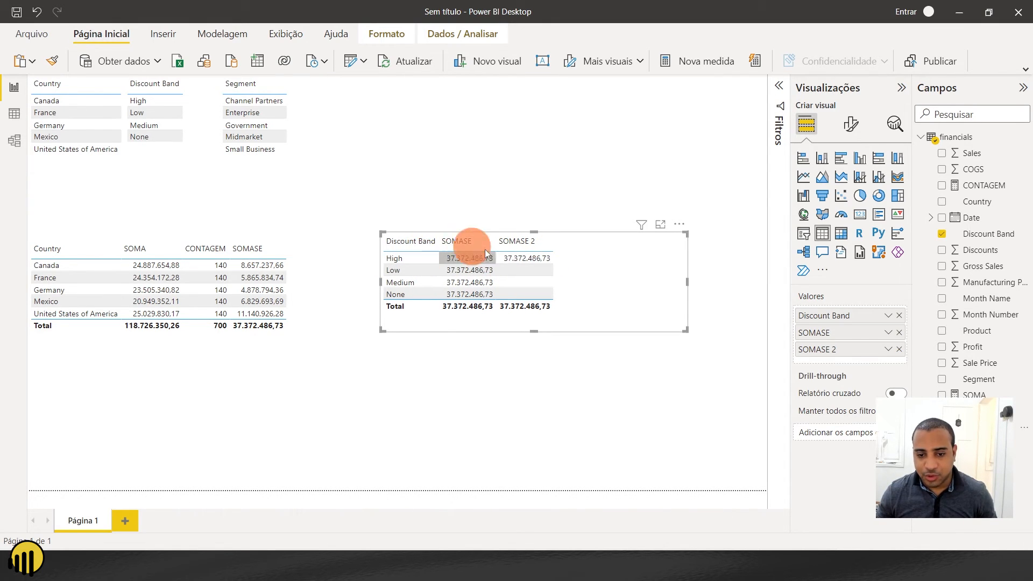
{"action": "left_click", "coordinate": [899, 333]}
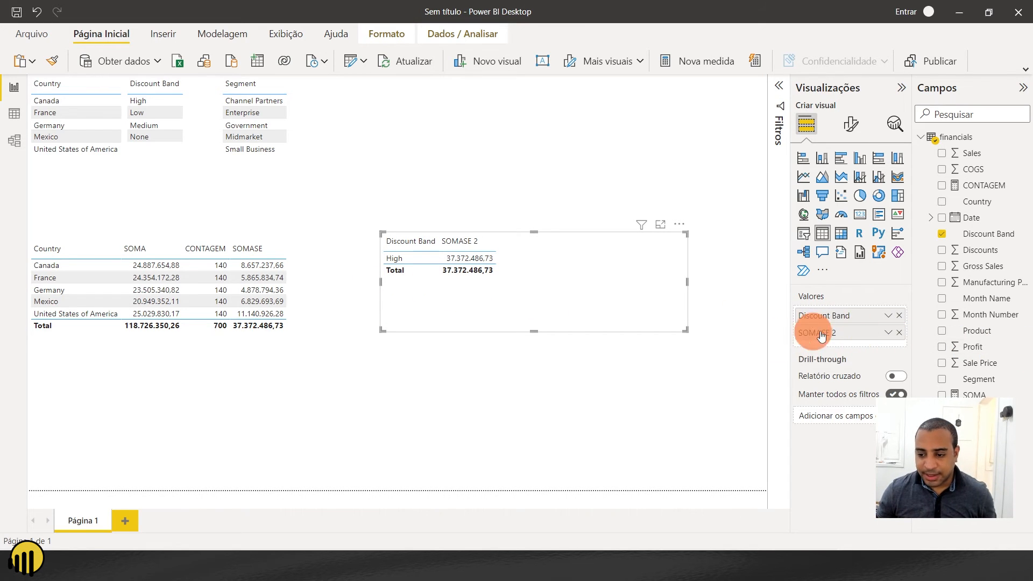
{"action": "left_click_drag", "start_coordinate": [455, 290], "coordinate": [399, 331]}
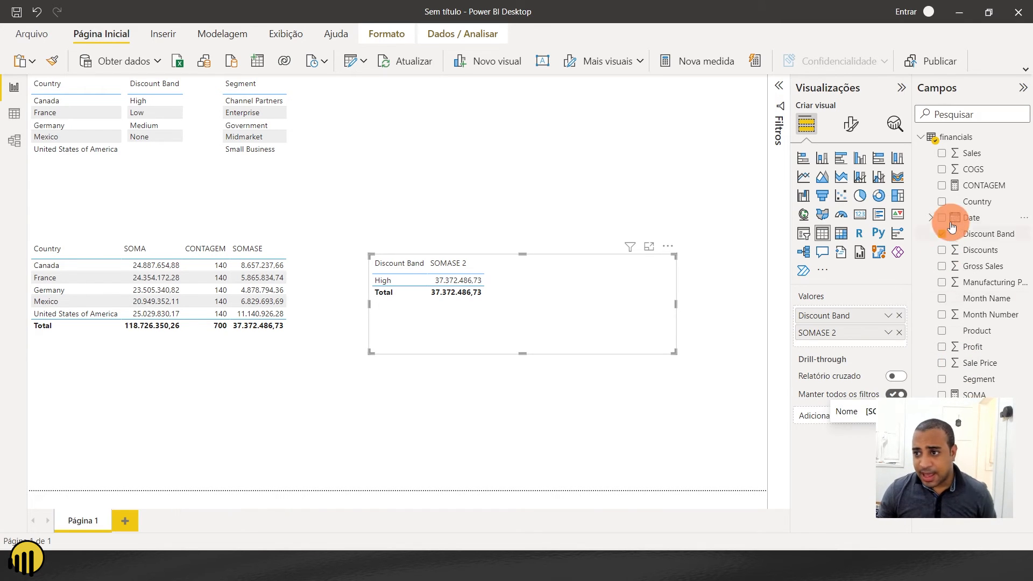
- Create the measure COUNTSE = CALCULATE(financials[CONTAGEM],financials[Discount Band]="High") in the financials table
{"action": "left_click", "coordinate": [964, 136]}
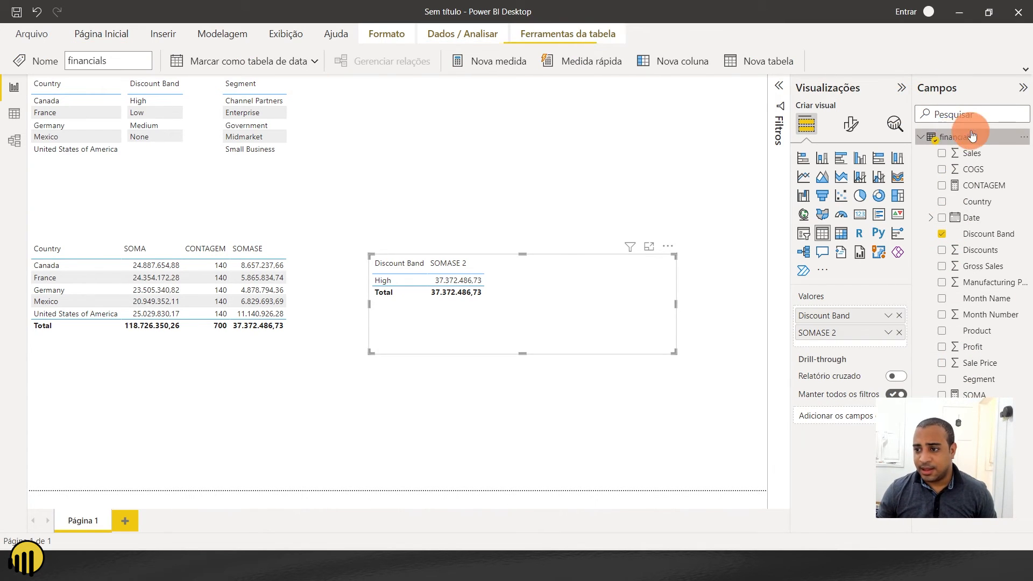
{"action": "left_click", "coordinate": [467, 62]}
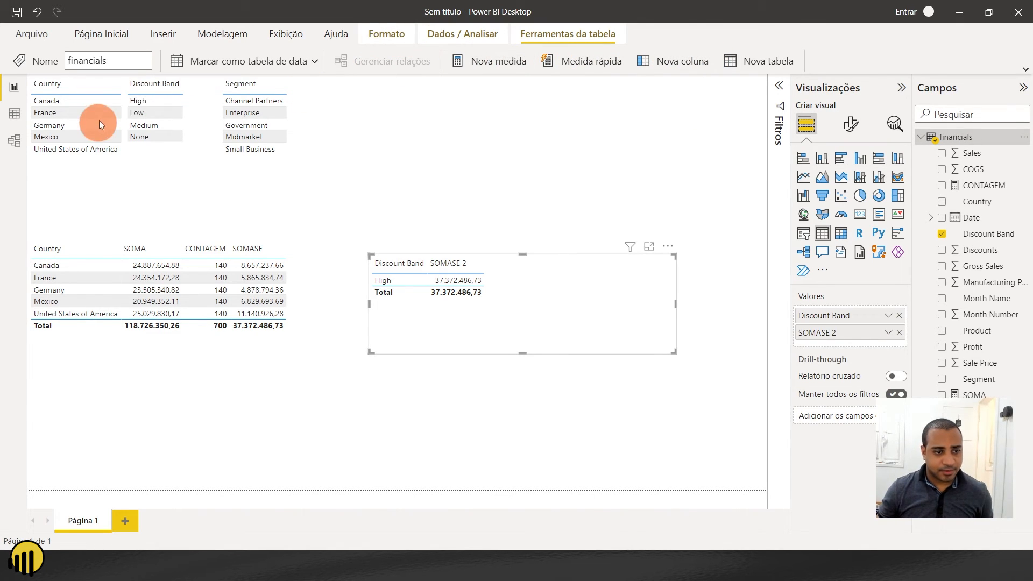
{"action": "type", "text": "COUNTSE = "}
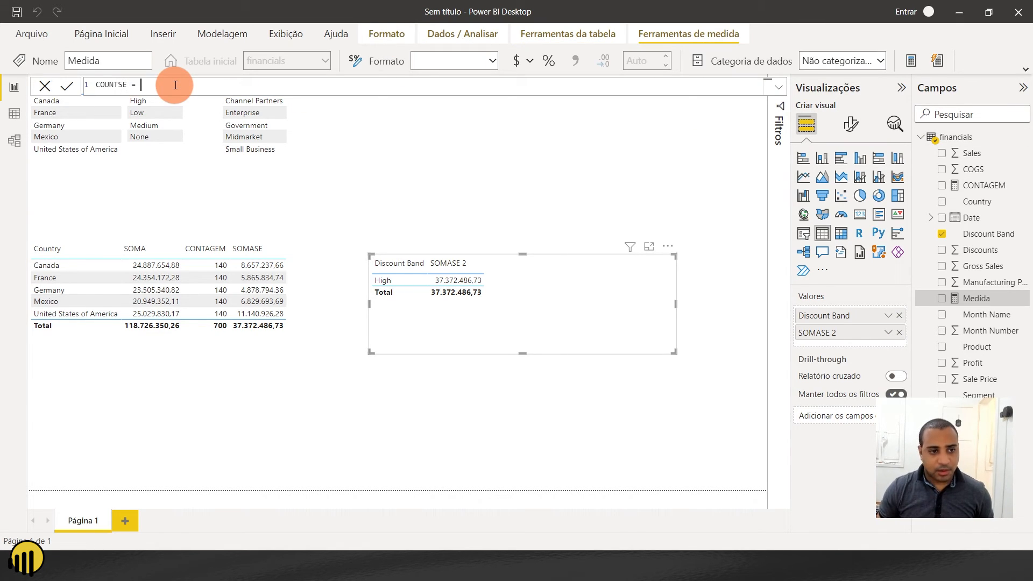
{"action": "type", "text": "CAL"}
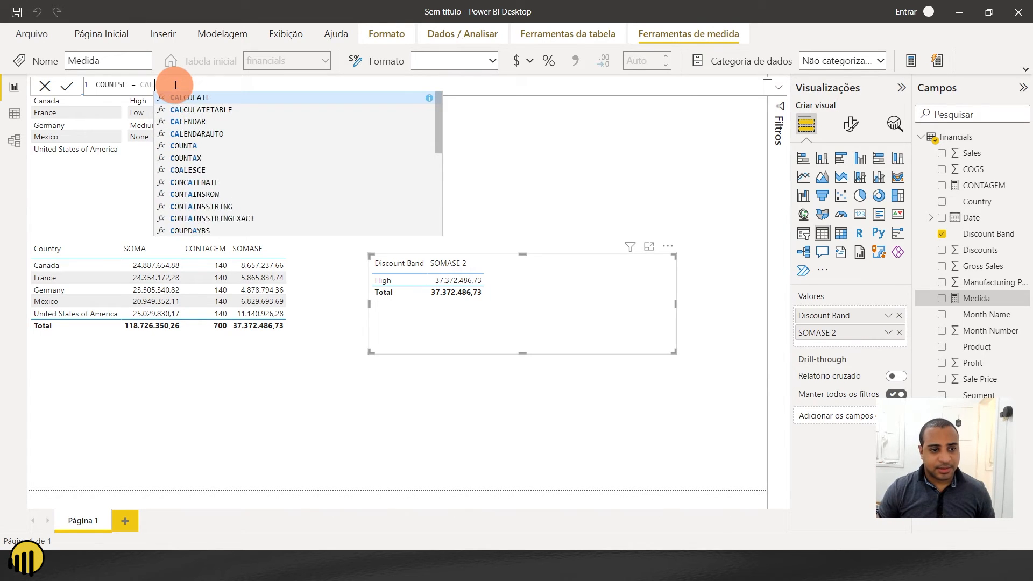
{"action": "left_click", "coordinate": [183, 102]}
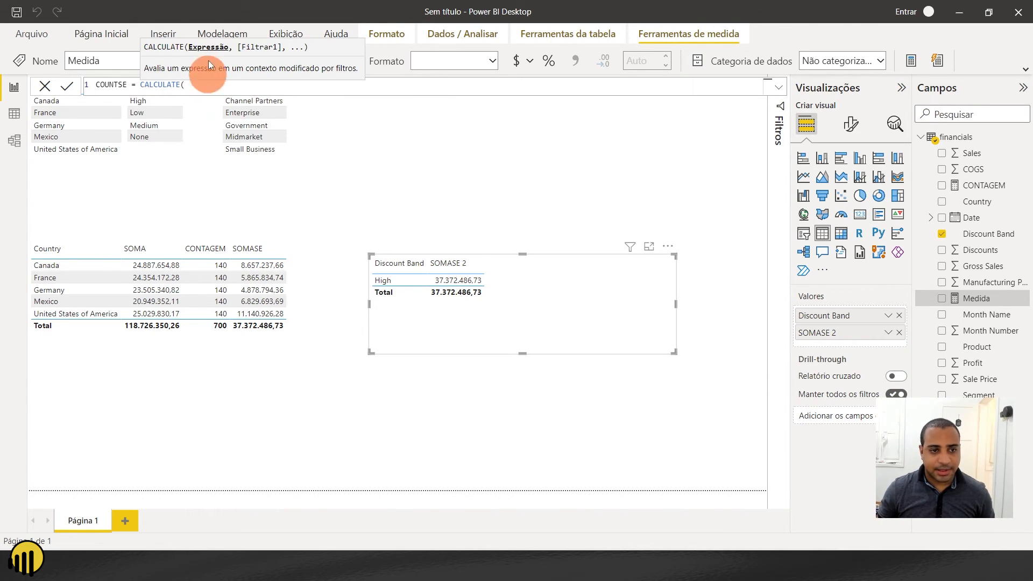
{"action": "type", "text": "CONTA"}
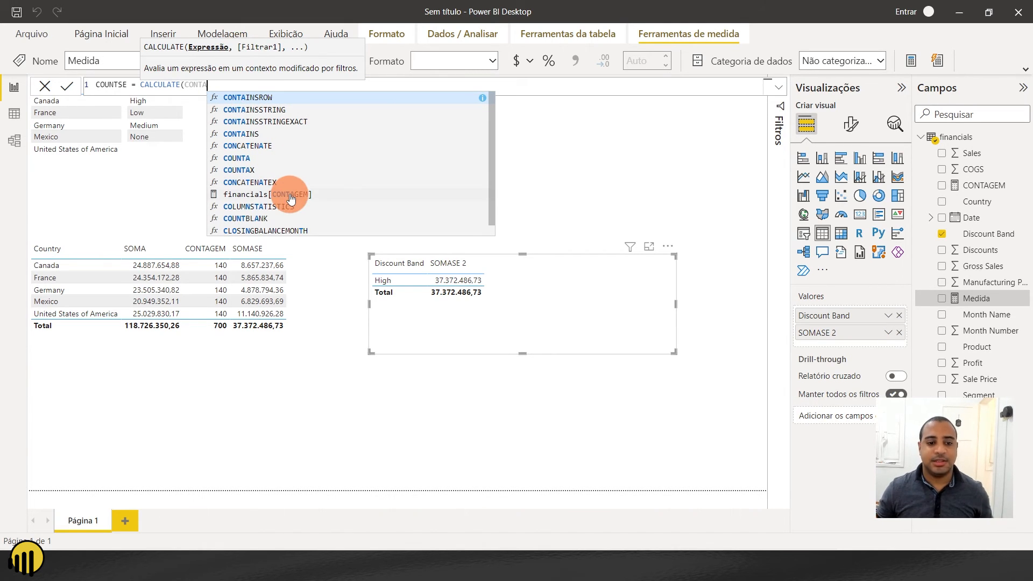
{"action": "left_click", "coordinate": [291, 196]}
{"action": "type", "text": ","}
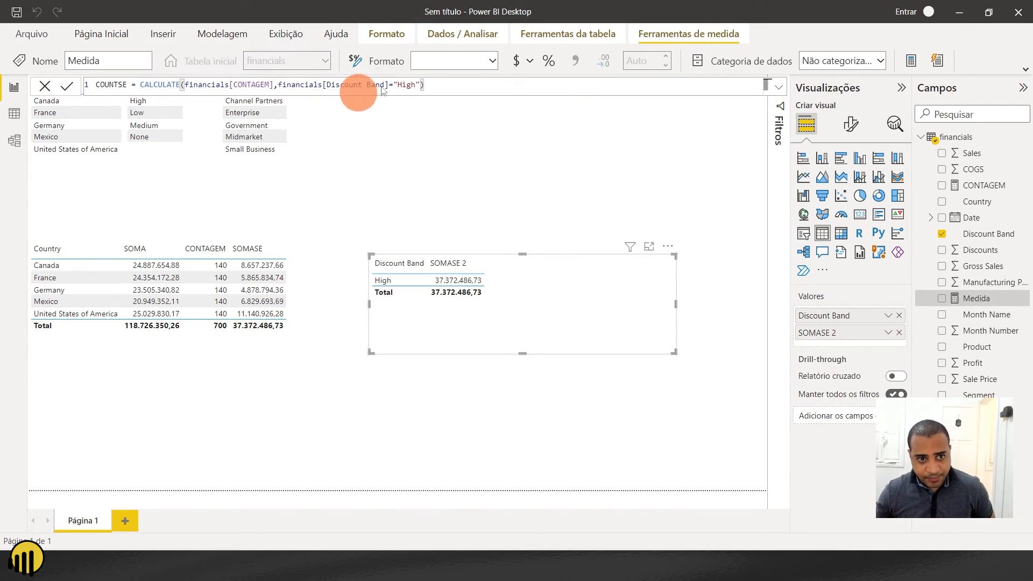
{"action": "type", "text": ")"}
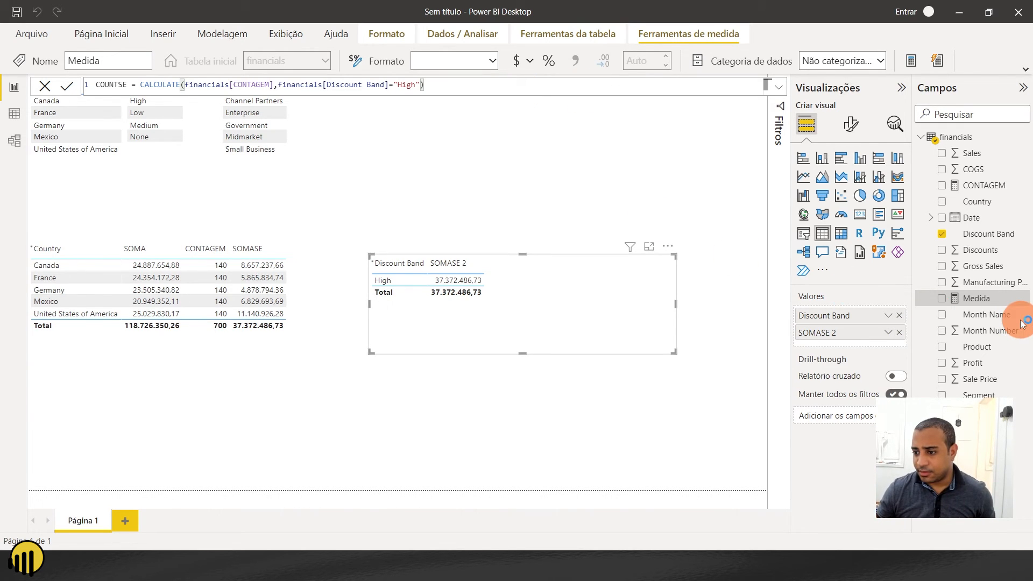
{"action": "key", "text": "Return"}
- Copy the COUNTSE formula into another new measure in the financials table and name it COUNTSE 2
{"action": "triple_click", "coordinate": [230, 85]}
{"action": "key", "text": "ctrl+c"}
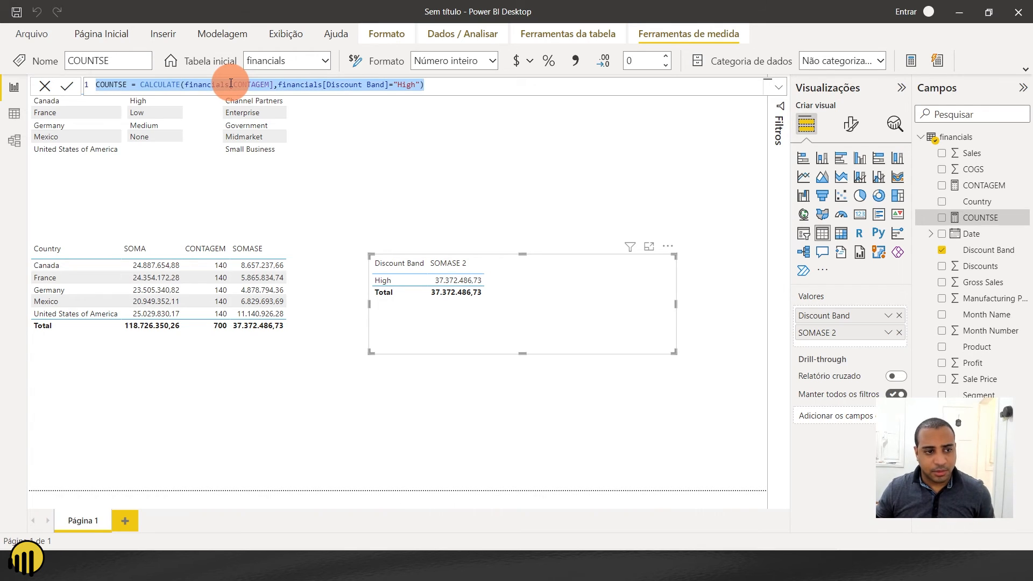
{"action": "left_click", "coordinate": [982, 138]}
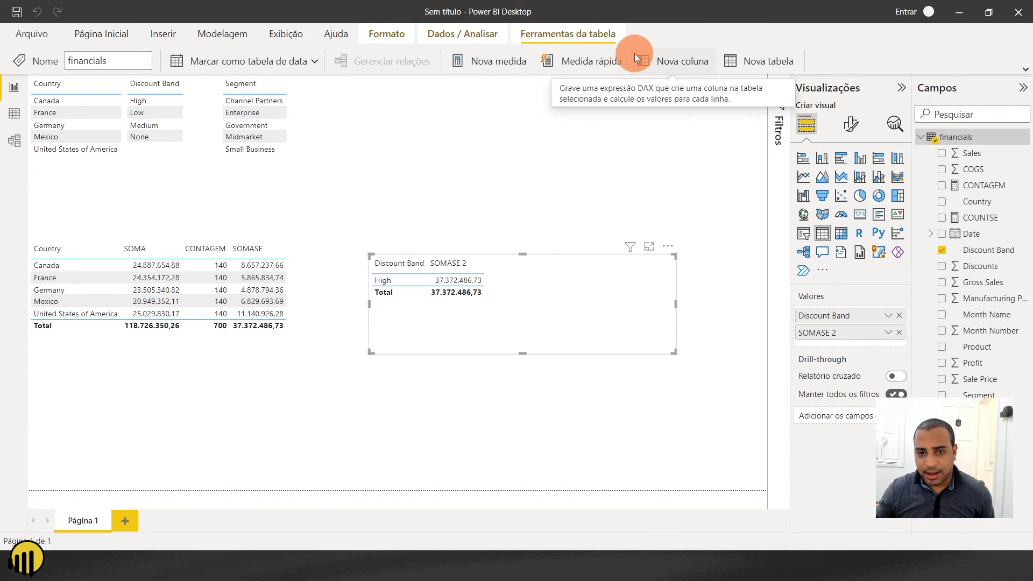
{"action": "left_click", "coordinate": [500, 63]}
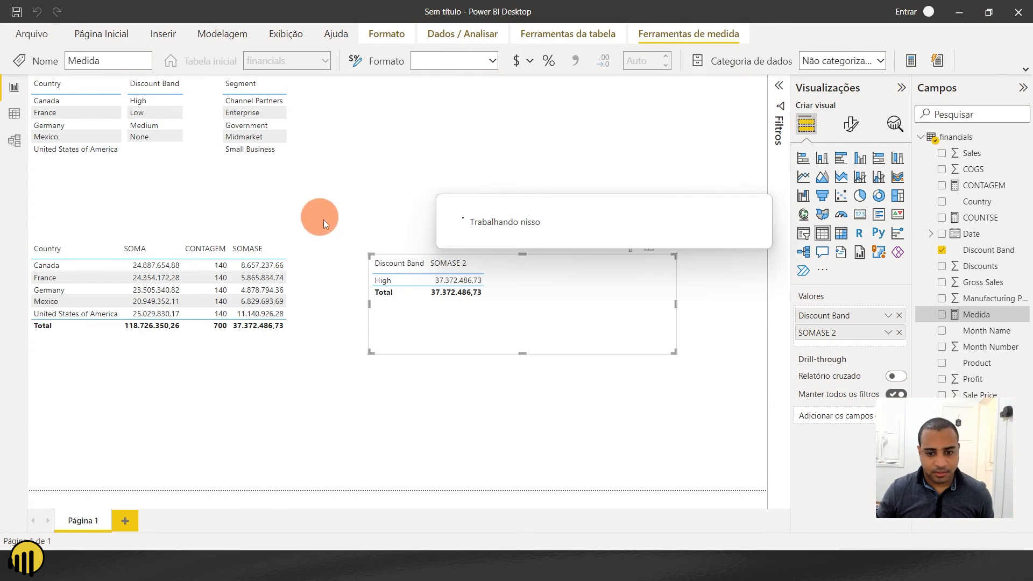
{"action": "key", "text": "ctrl+v"}
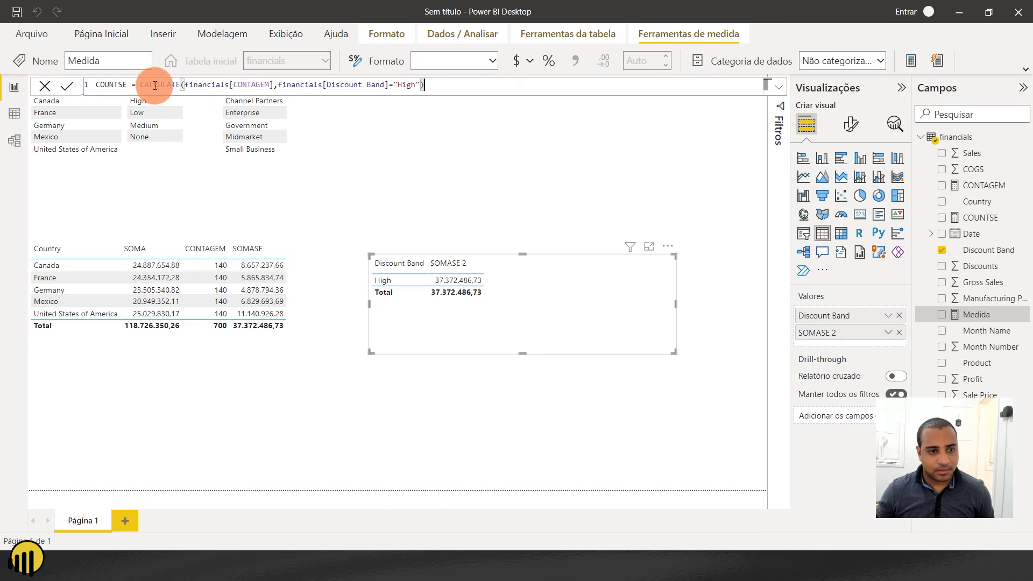
{"action": "left_click", "coordinate": [127, 85]}
{"action": "type", "text": "2"}
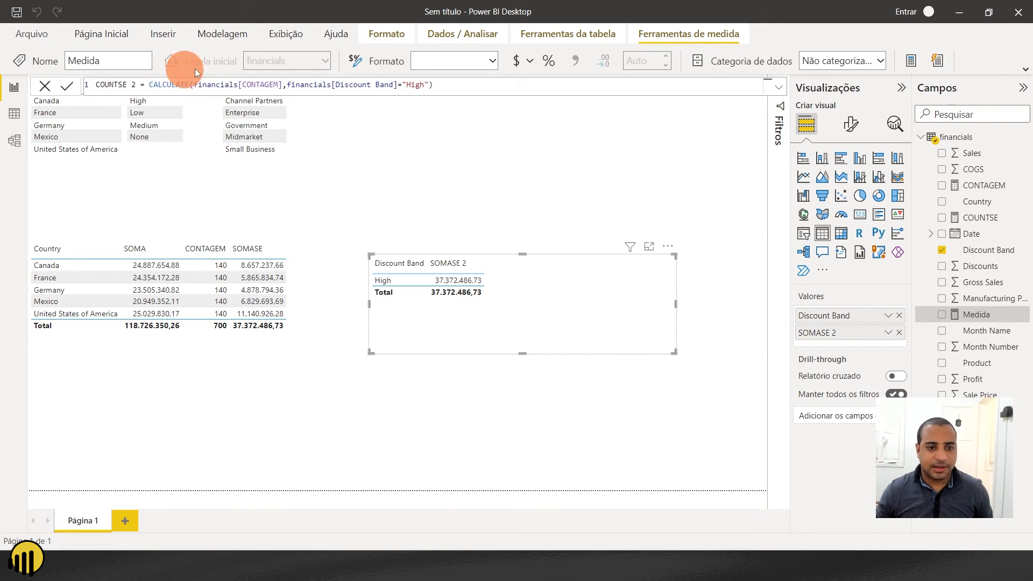
- Replace the COUNTSE 2 filter argument with FILTER(financials, financials[Discount Band]="High") and commit the measure
{"action": "left_click", "coordinate": [288, 85]}
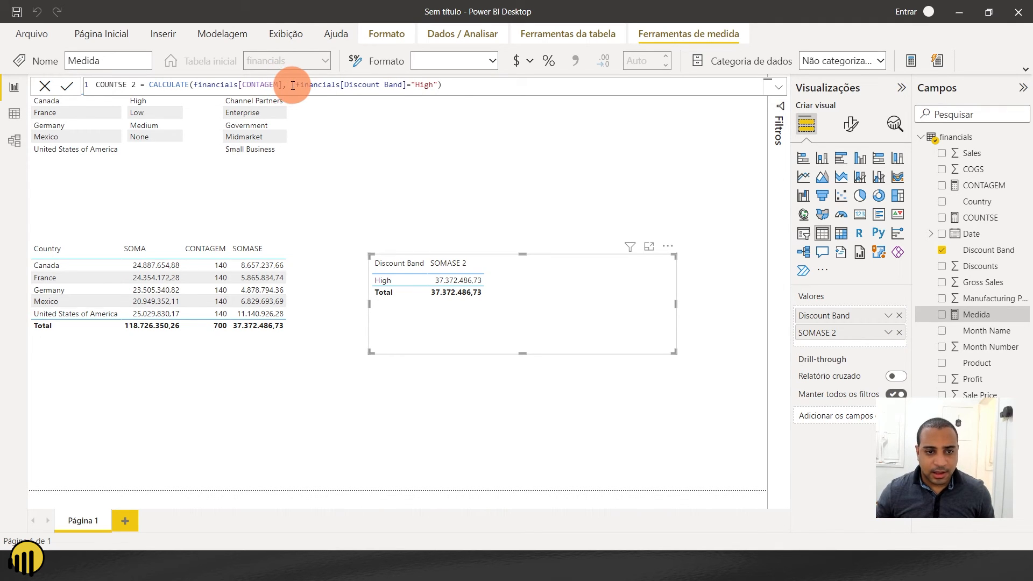
{"action": "left_click_drag", "start_coordinate": [291, 85], "coordinate": [647, 87]}
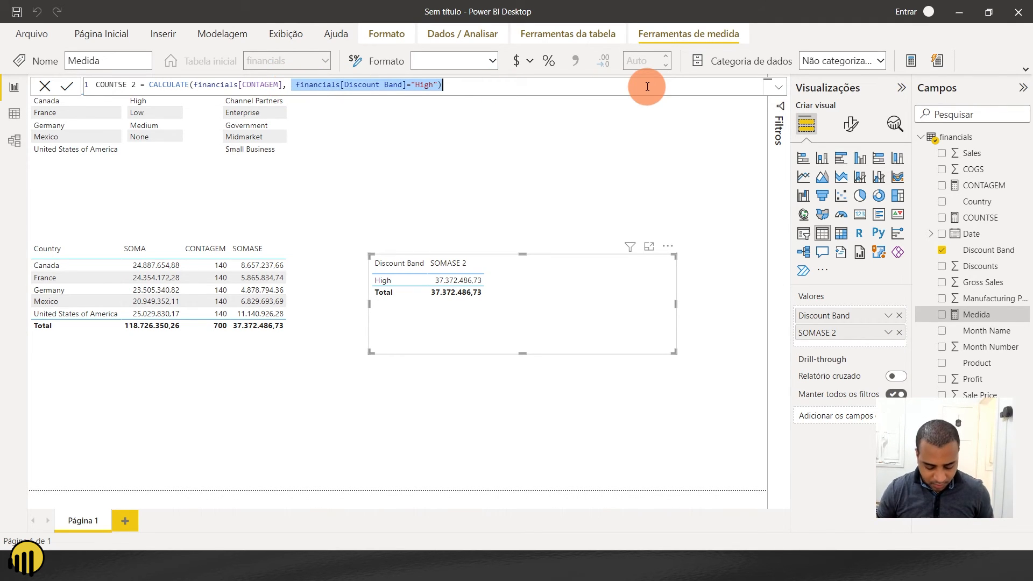
{"action": "key", "text": "BackSpace"}
{"action": "type", "text": "FIL"}
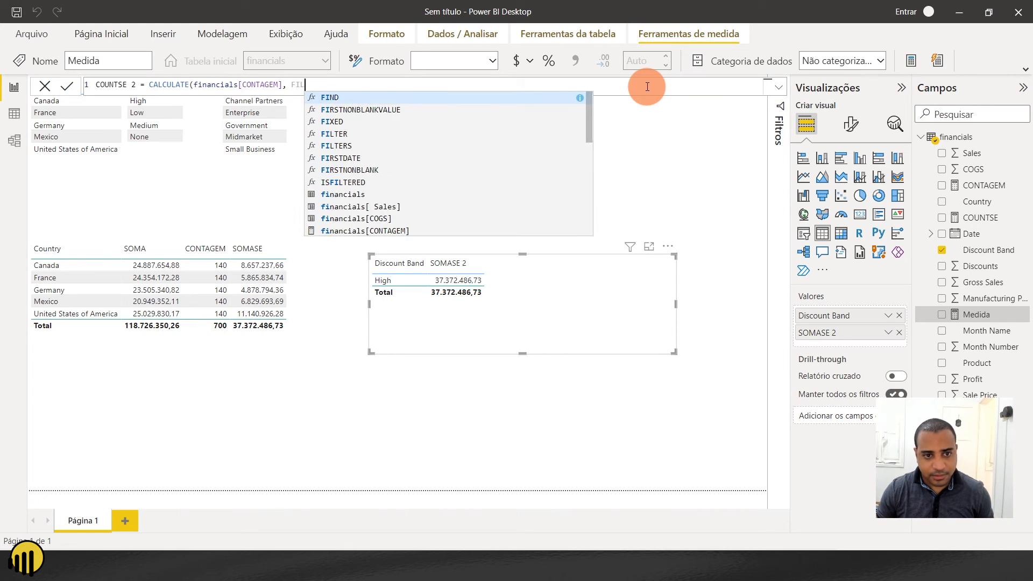
{"action": "type", "text": "TER("}
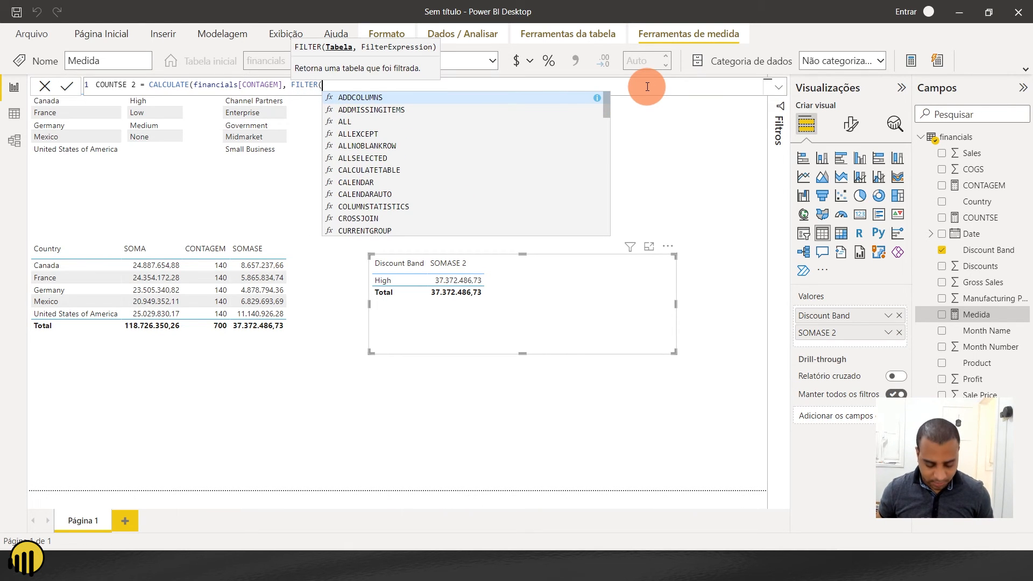
{"action": "type", "text": "financials"}
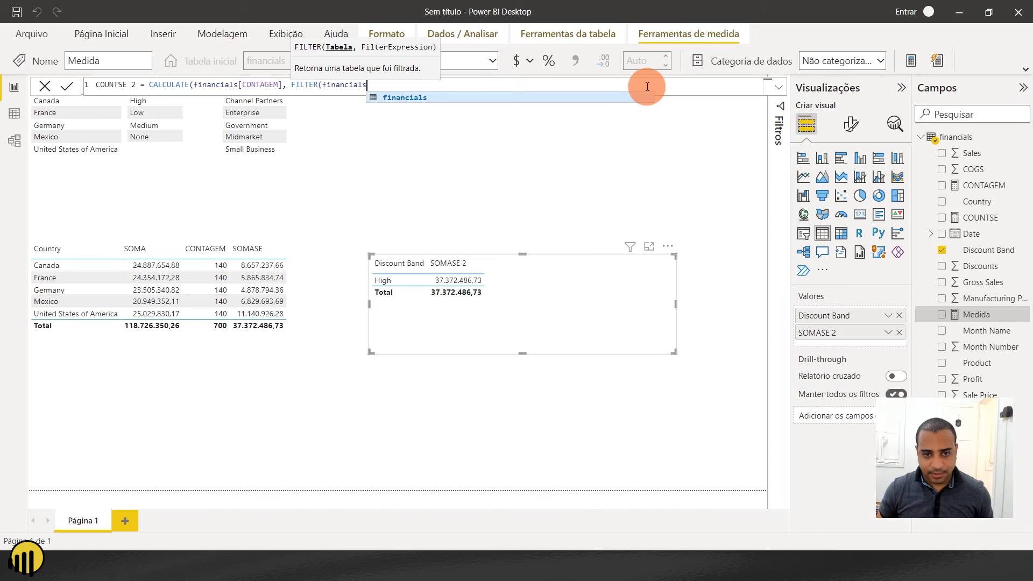
{"action": "type", "text": ", financials[Discount Band]=\"High\"))"}
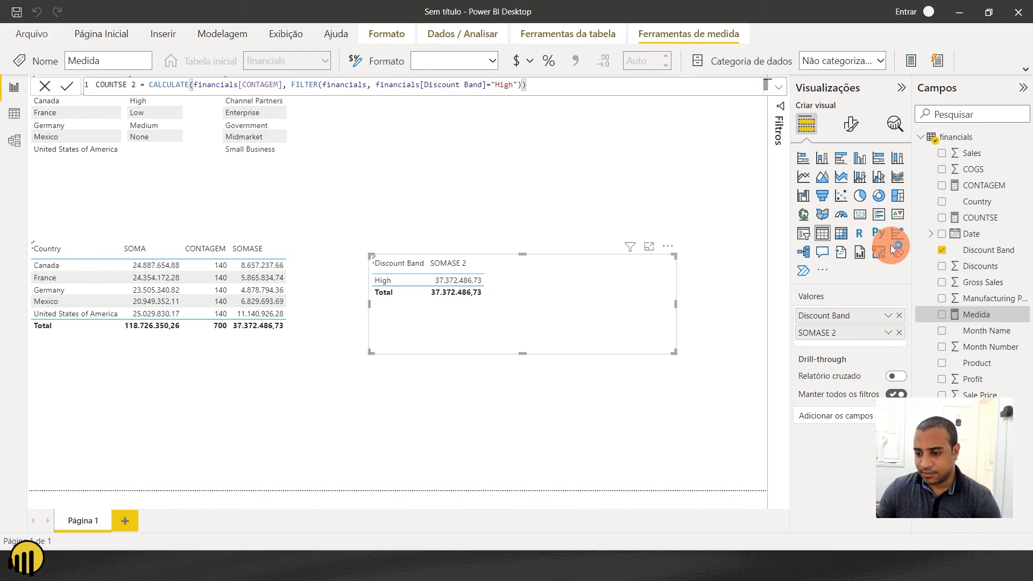
- Add the SOMASE measure back to the Discount Band table, between Discount Band and SOMASE 2
{"action": "left_click", "coordinate": [511, 293]}
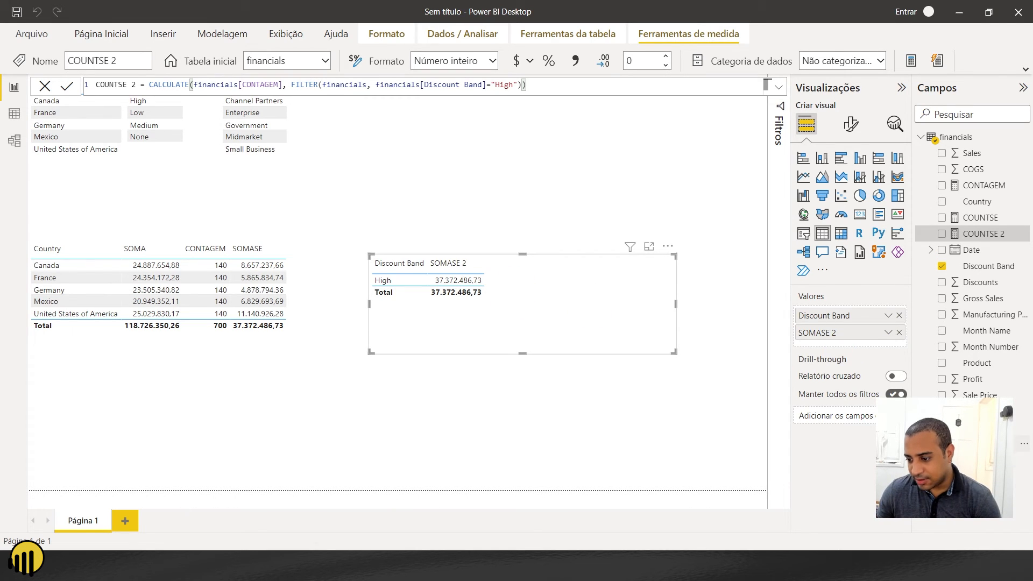
{"action": "left_click_drag", "start_coordinate": [835, 314], "coordinate": [837, 323]}
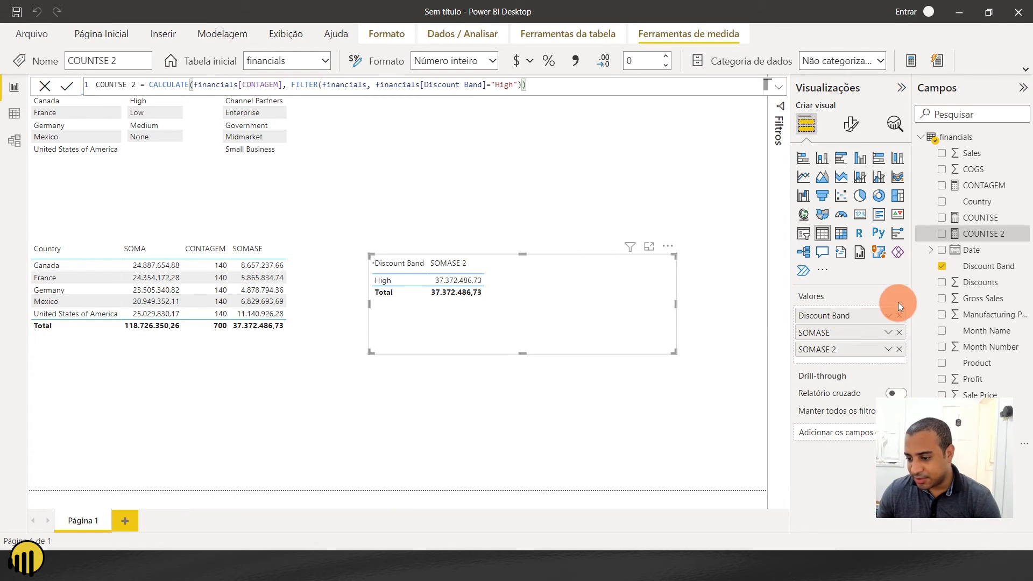
- Add the COUNTSE and COUNTSE 2 measures to the Discount Band table after SOMASE 2
{"action": "left_click_drag", "start_coordinate": [964, 218], "coordinate": [878, 356]}
{"action": "left_click_drag", "start_coordinate": [925, 234], "coordinate": [848, 374]}
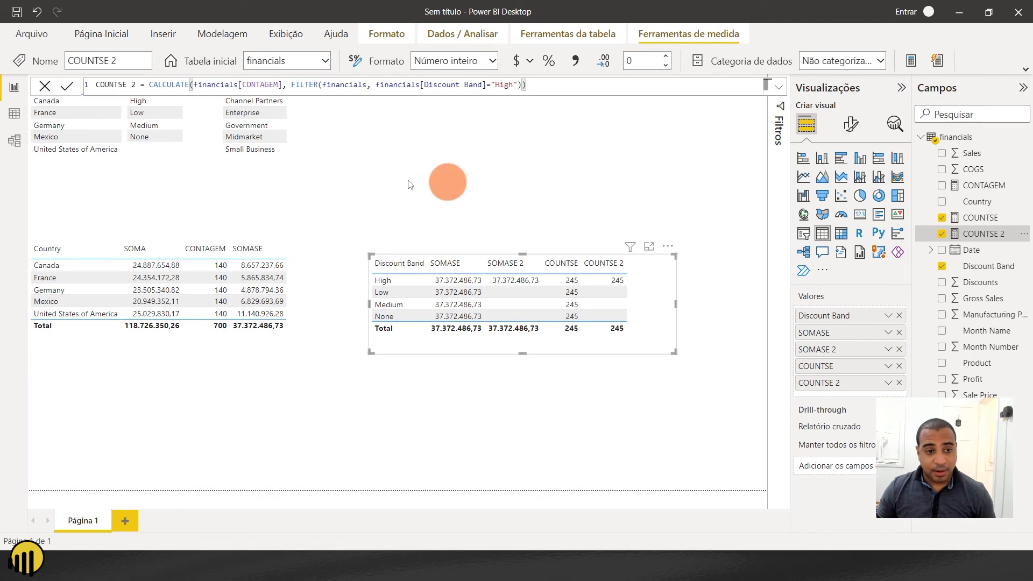
- Spread out the small Segment, Discount Band and Country tables and lower them fully into view above the Country totals table
{"action": "left_click_drag", "start_coordinate": [368, 162], "coordinate": [387, 172]}
{"action": "left_click_drag", "start_coordinate": [182, 117], "coordinate": [222, 149]}
{"action": "left_click_drag", "start_coordinate": [126, 101], "coordinate": [129, 138]}
{"action": "left_click", "coordinate": [669, 130]}
- Insert a text box above the Discount Band measures table and enter "&&" in it
{"action": "left_click", "coordinate": [643, 60]}
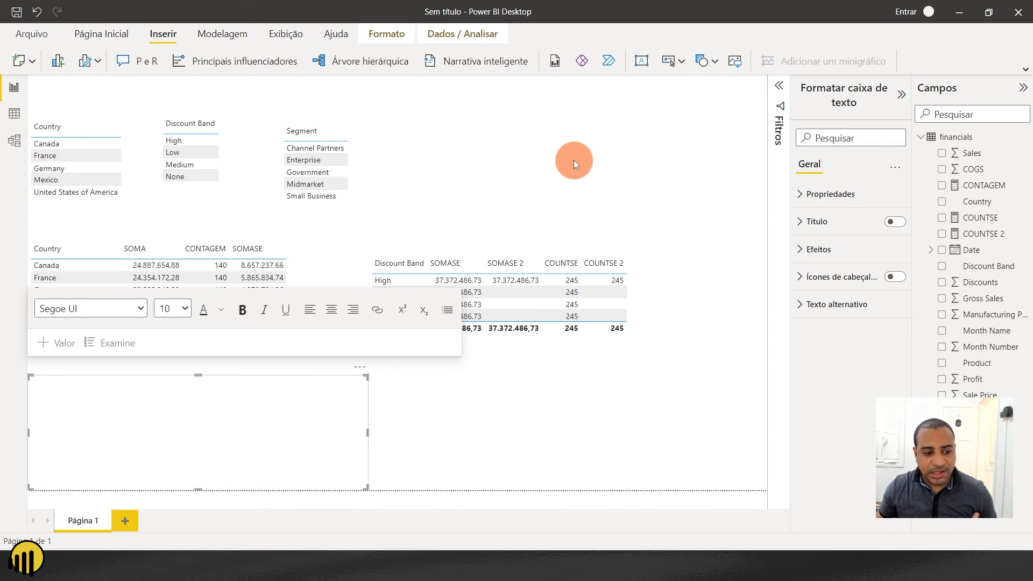
{"action": "left_click_drag", "start_coordinate": [215, 377], "coordinate": [569, 147]}
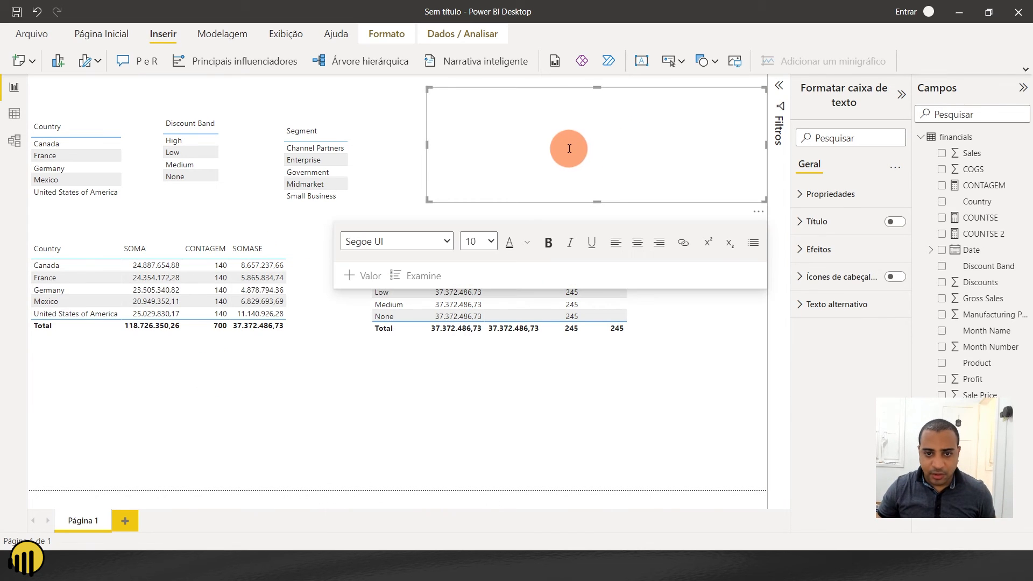
{"action": "type", "text": "&&"}
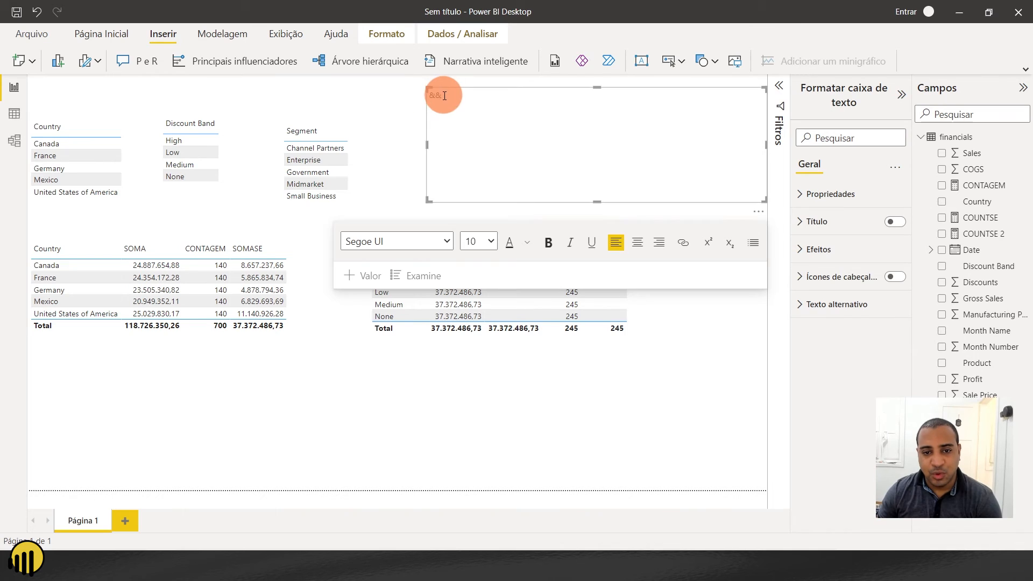
- Format the "&&" text in the text box as bold with font size 32
{"action": "left_click_drag", "start_coordinate": [440, 97], "coordinate": [431, 95]}
{"action": "left_click", "coordinate": [546, 242]}
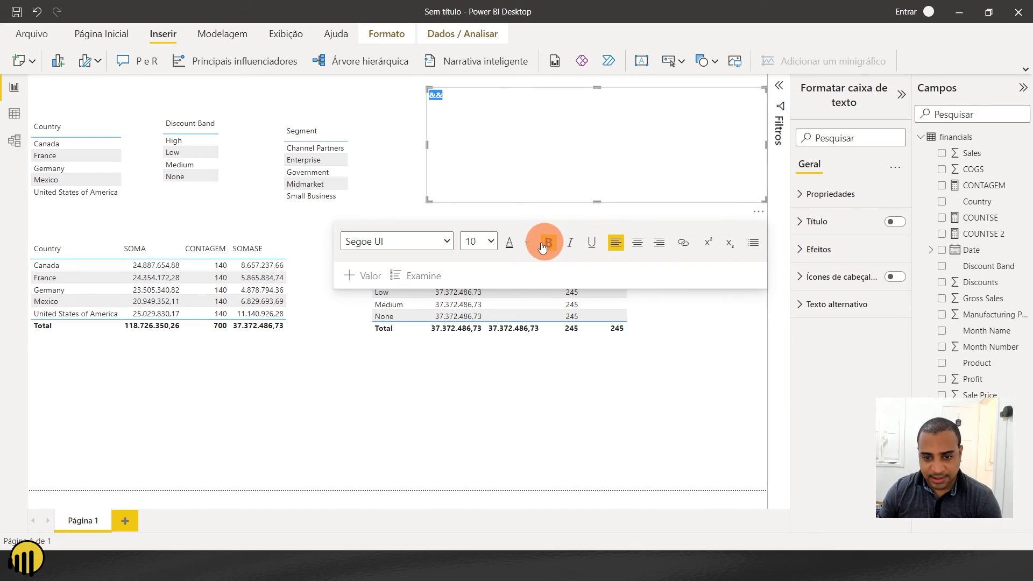
{"action": "left_click", "coordinate": [483, 247]}
{"action": "left_click", "coordinate": [476, 425]}
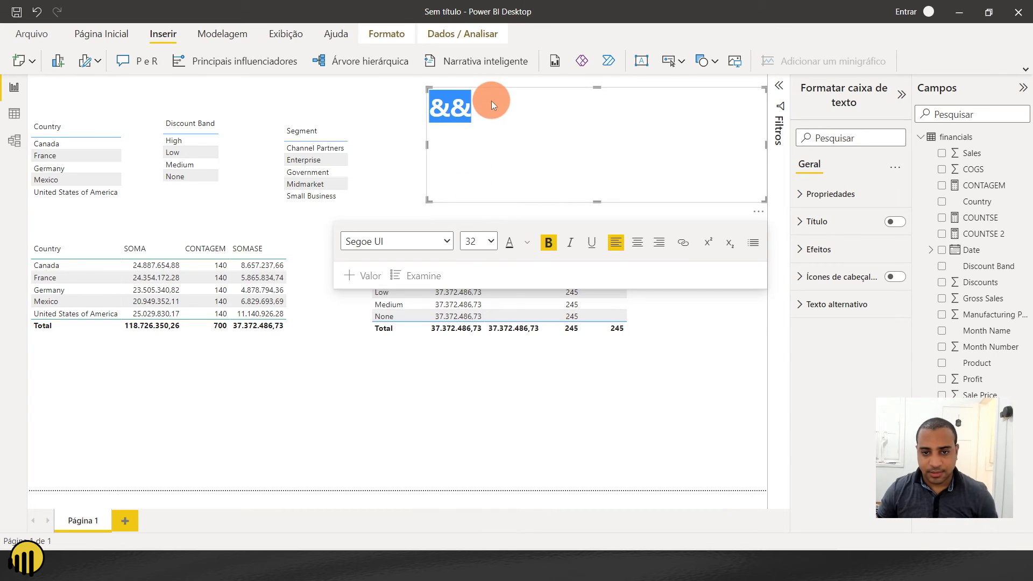
- Complete the first line of the text box so it reads "&& (Função E)"
{"action": "left_click", "coordinate": [464, 115]}
{"action": "type", "text": "(fUN"}
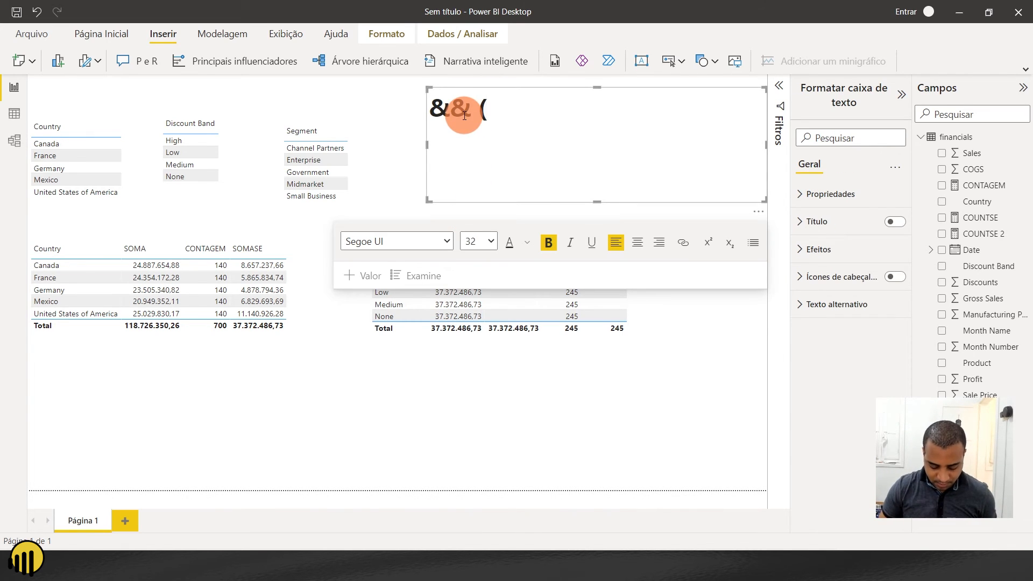
{"action": "key", "text": "BackSpace"}
{"action": "key", "text": "BackSpace"}
{"action": "key", "text": "BackSpace"}
{"action": "key", "text": "Caps_Lock"}
{"action": "type", "text": "F"}
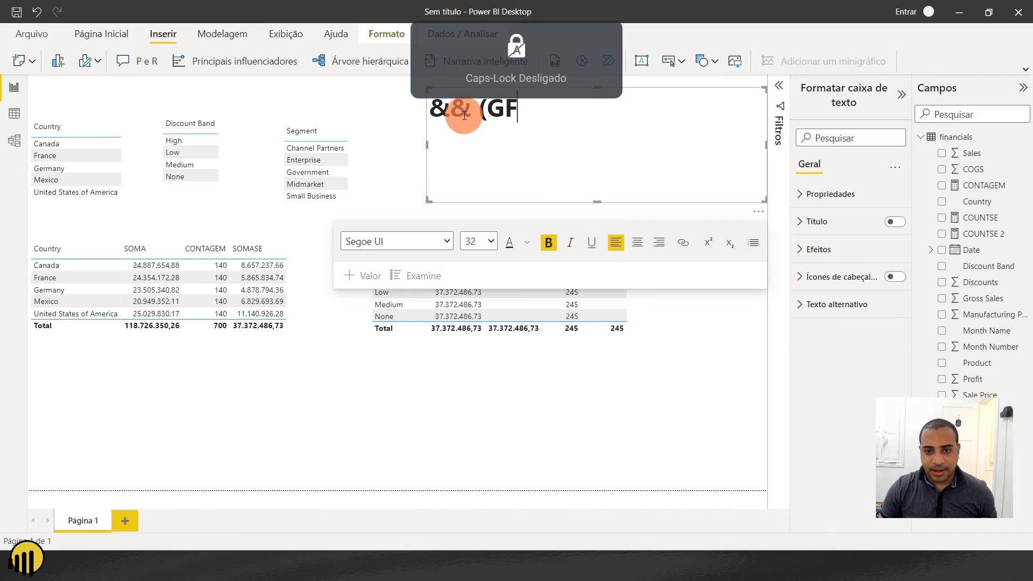
{"action": "type", "text": "unção E)"}
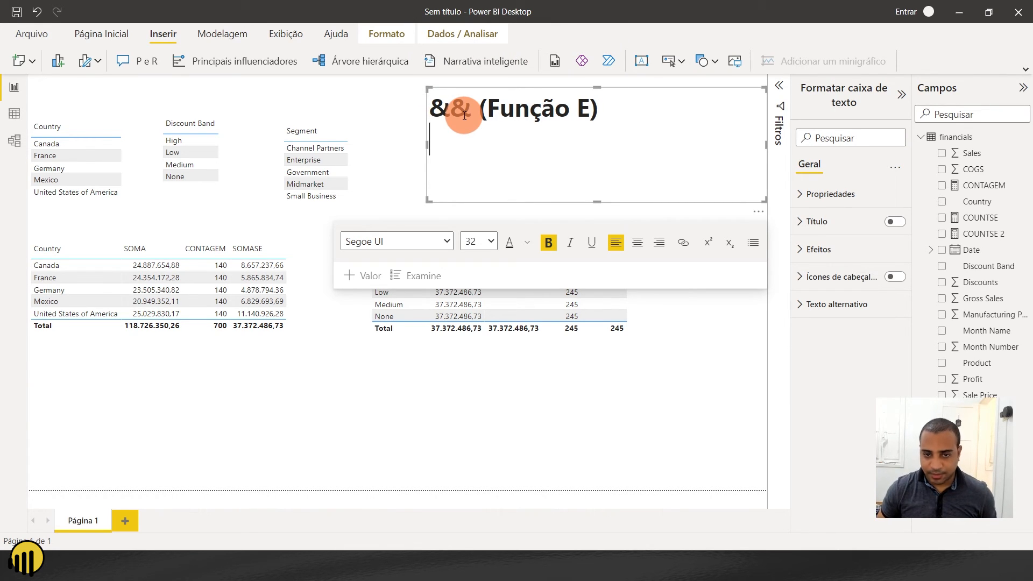
- Add a second line to the text box reading "|| (Função OU)"
{"action": "key", "text": "Return"}
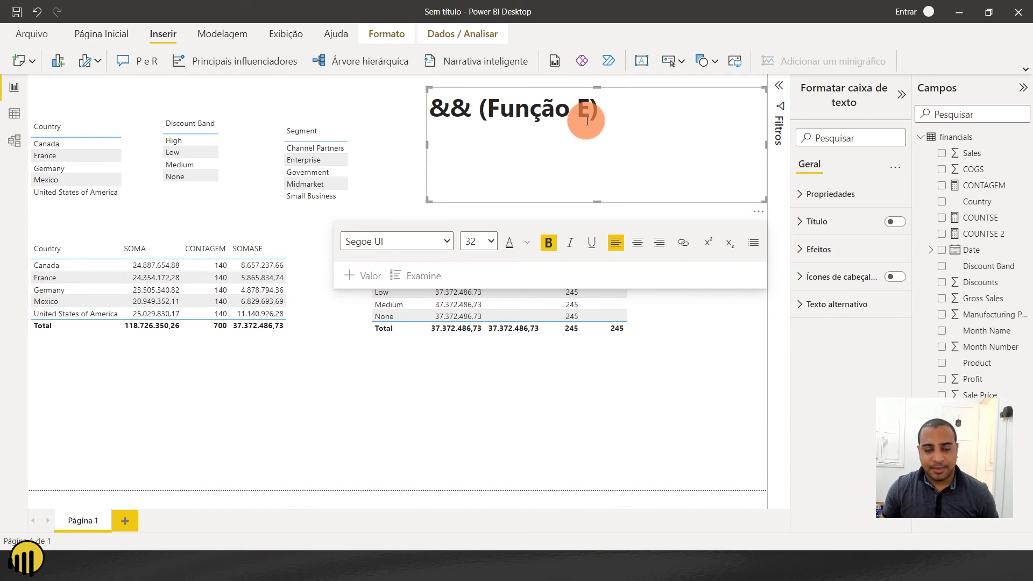
{"action": "type", "text": "||"}
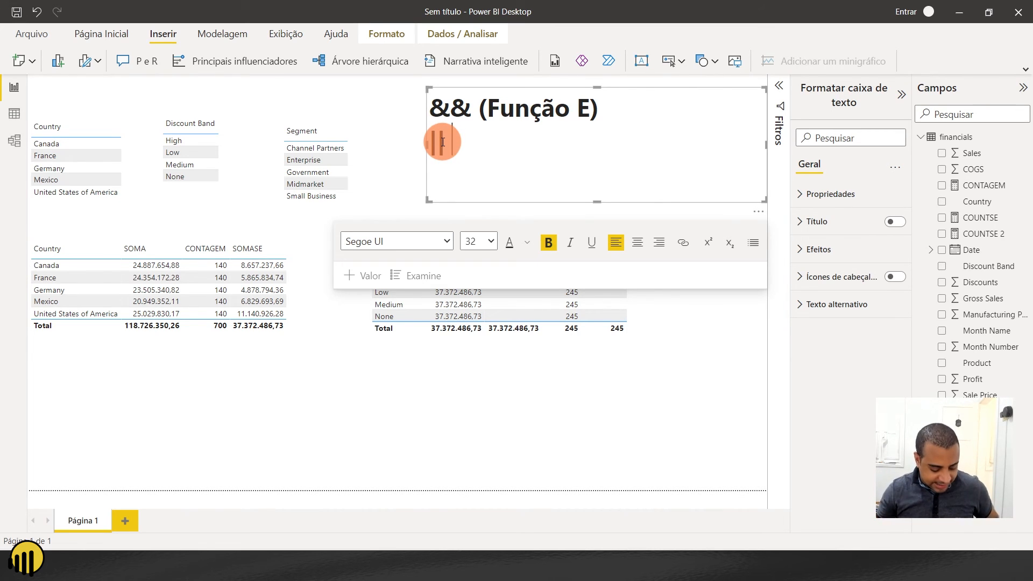
{"action": "type", "text": "(Função OU)"}
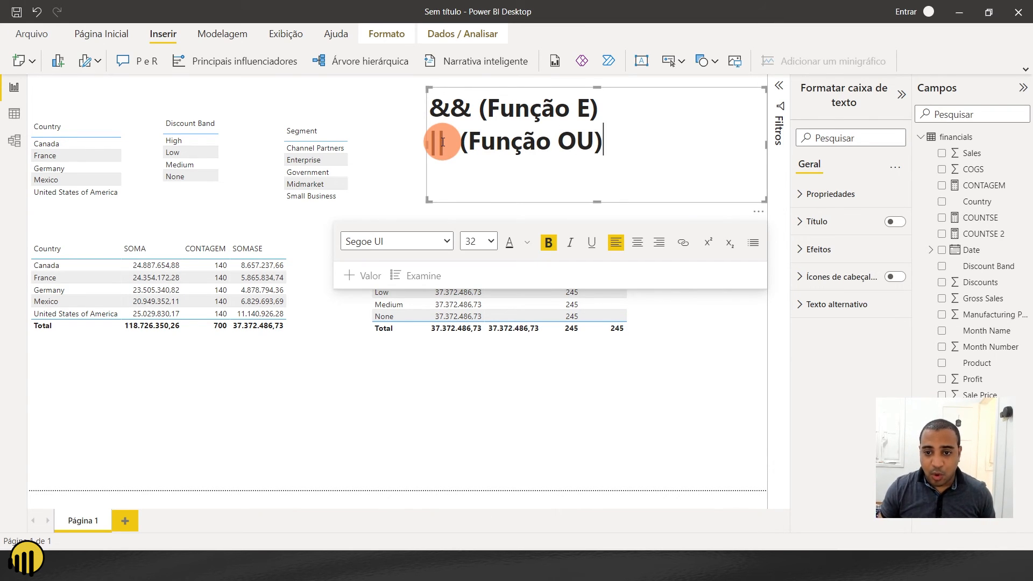
{"action": "double_click", "coordinate": [465, 106]}
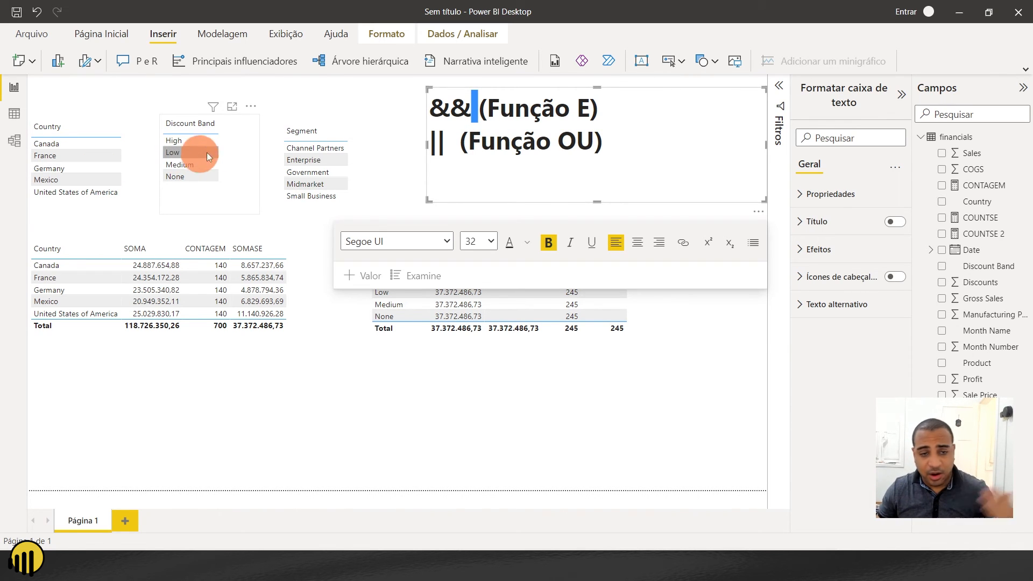
{"action": "left_click", "coordinate": [567, 151]}
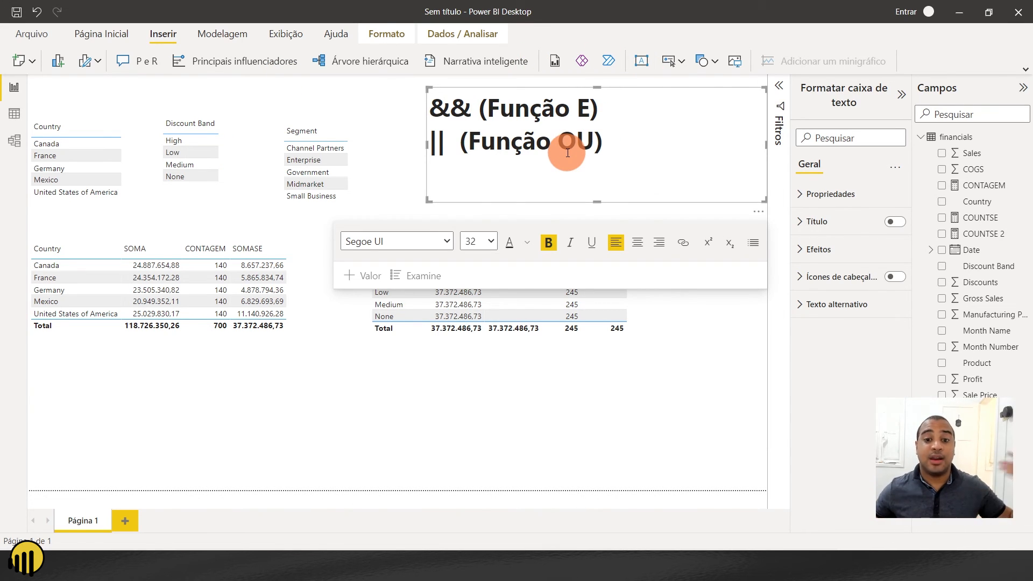
{"action": "double_click", "coordinate": [445, 106]}
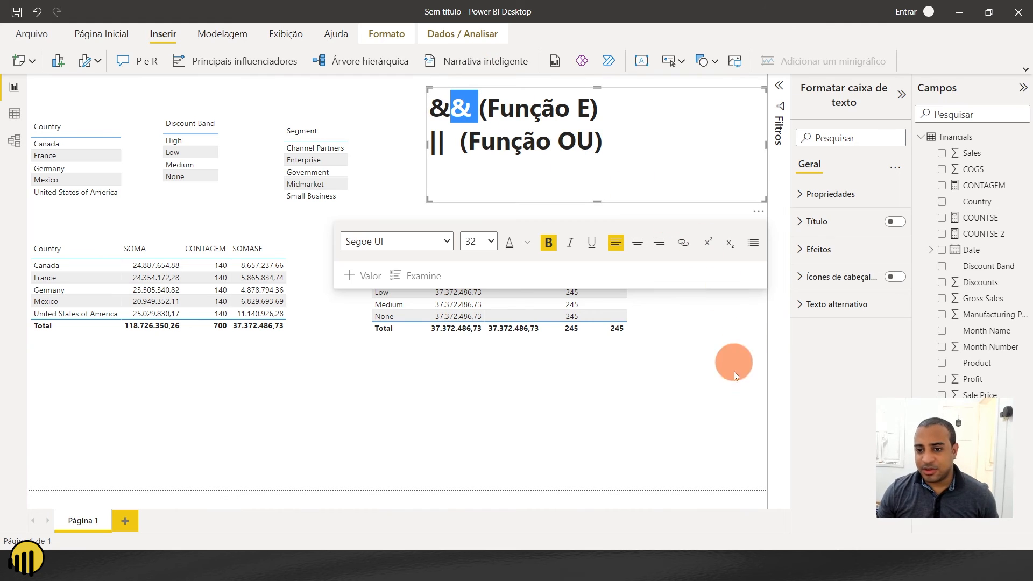
{"action": "left_click", "coordinate": [697, 440]}
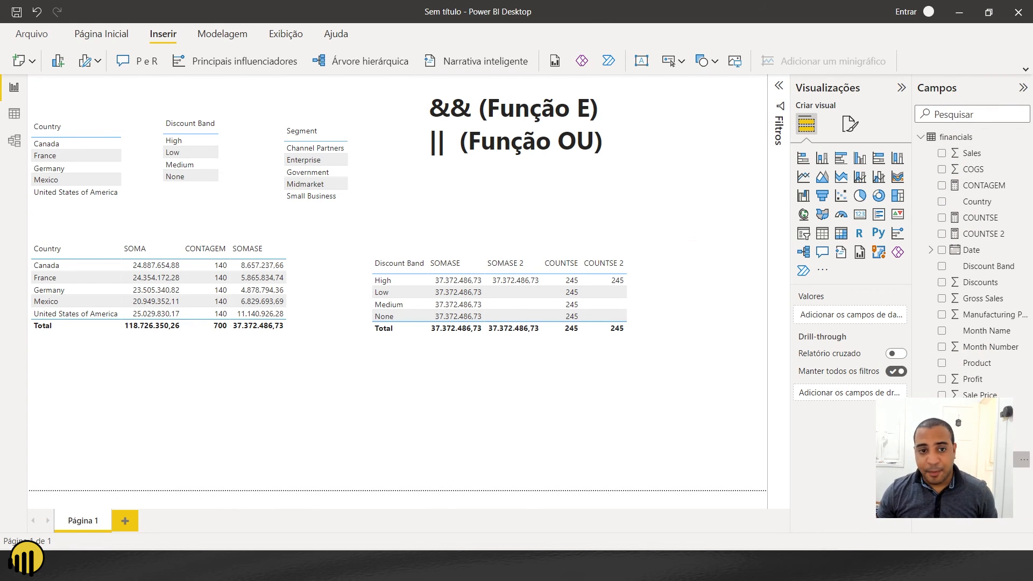
- Copy the SOMASE 2 formula into a new measure in the financials table and name it SOMASES
{"action": "left_click", "coordinate": [693, 259]}
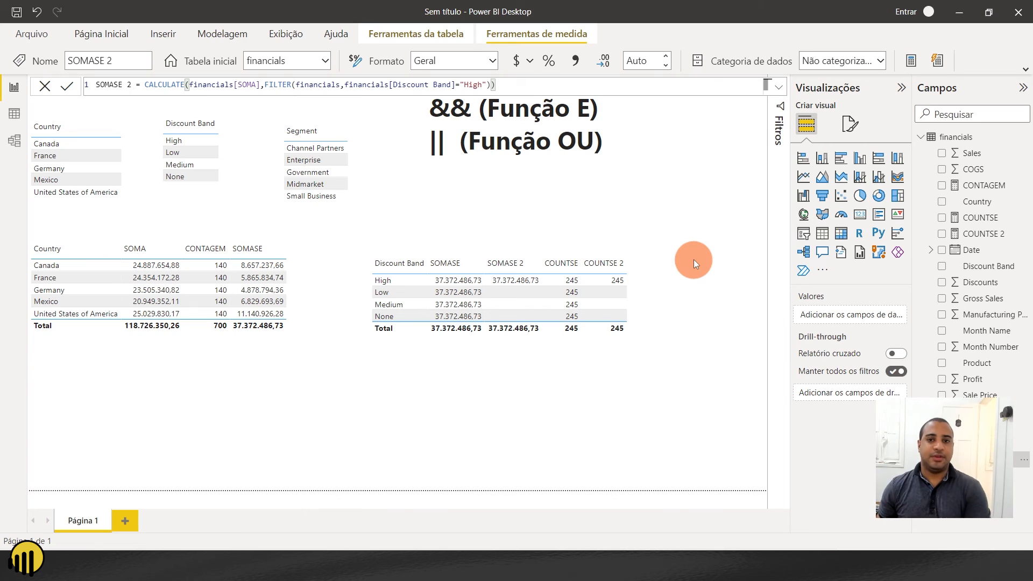
{"action": "left_click", "coordinate": [252, 84]}
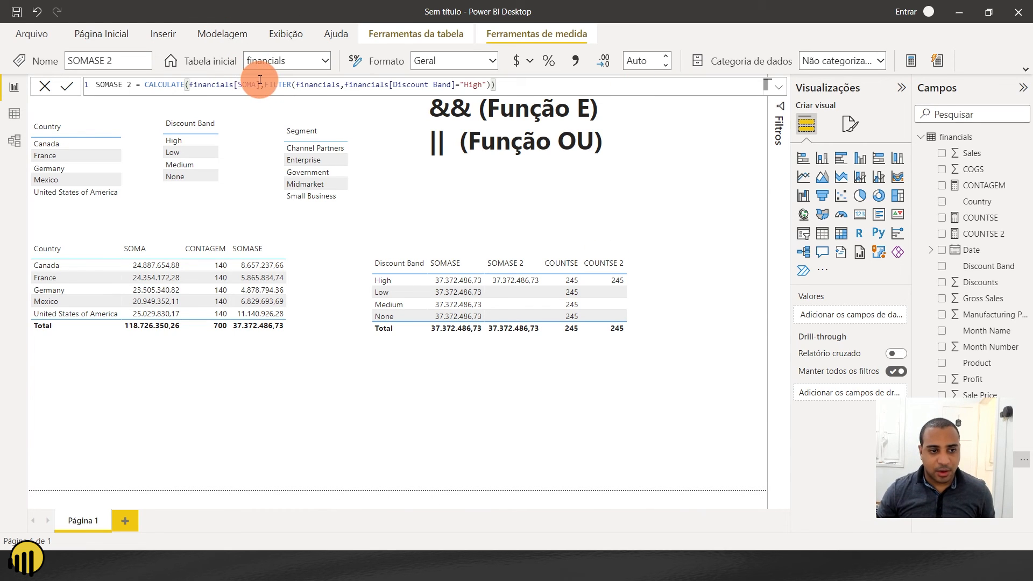
{"action": "key", "text": "ctrl+a"}
{"action": "key", "text": "ctrl+c"}
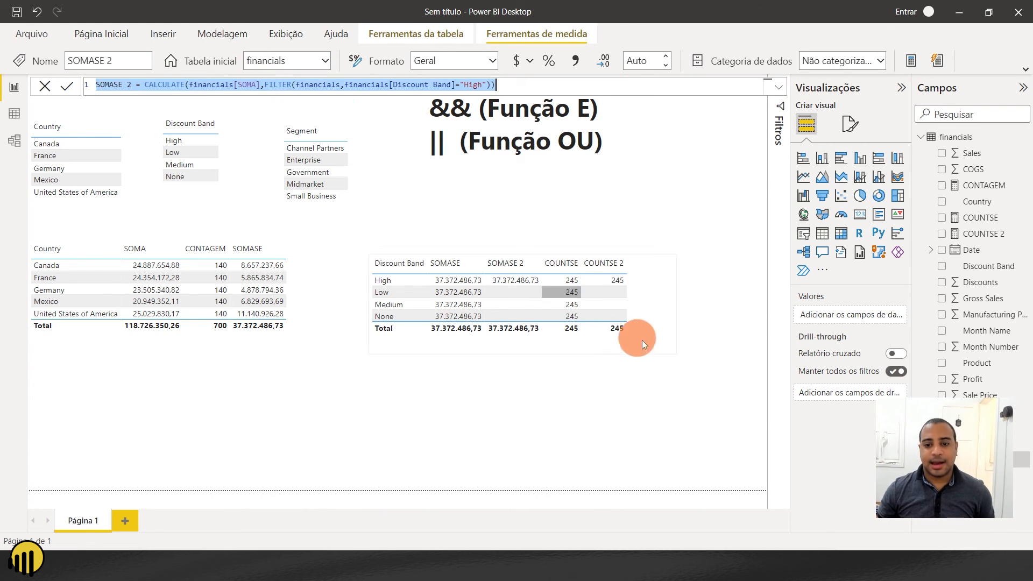
{"action": "key", "text": "alt+Tab"}
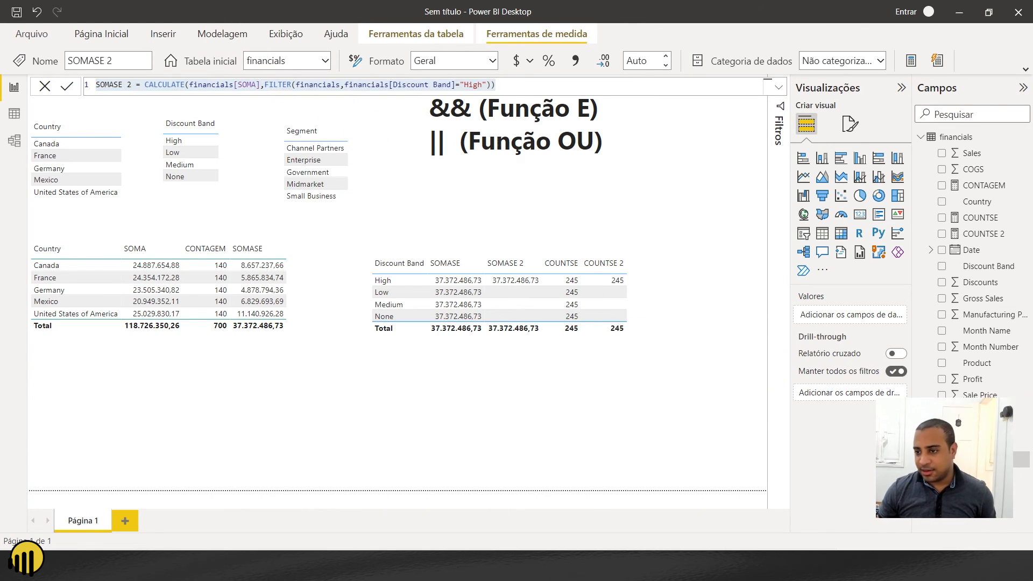
{"action": "left_click", "coordinate": [953, 136]}
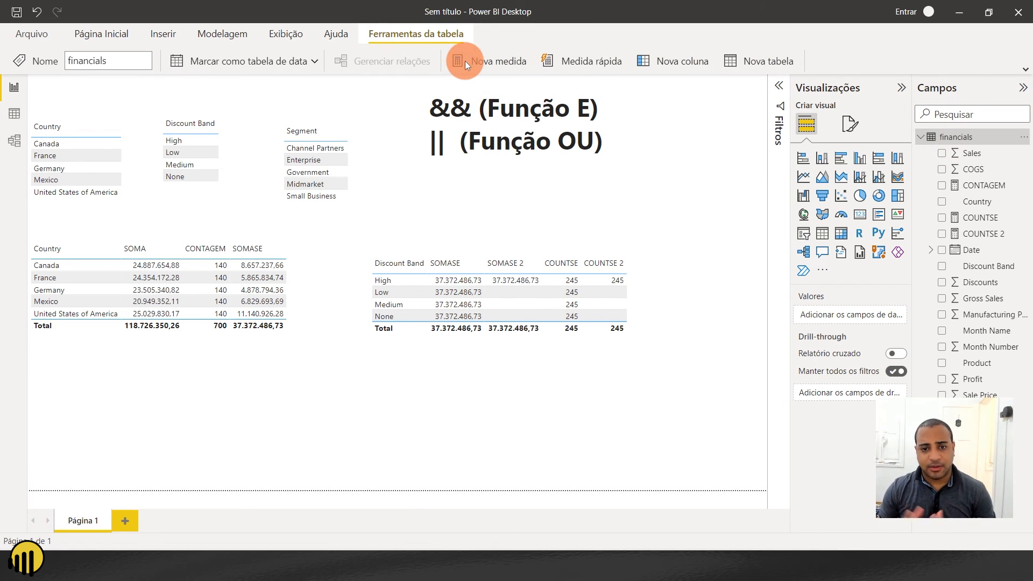
{"action": "left_click", "coordinate": [465, 60]}
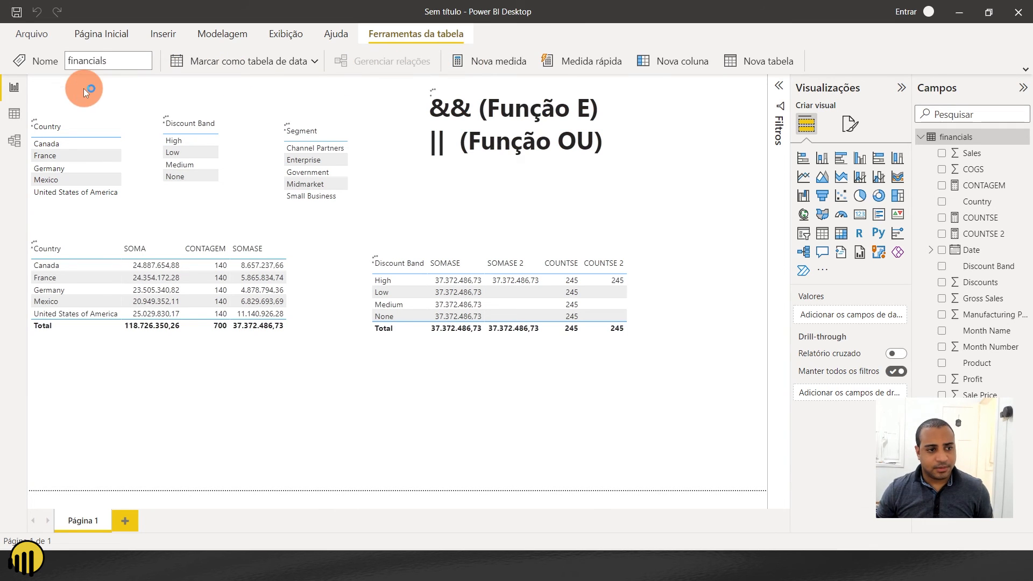
{"action": "key", "text": "ctrl+v"}
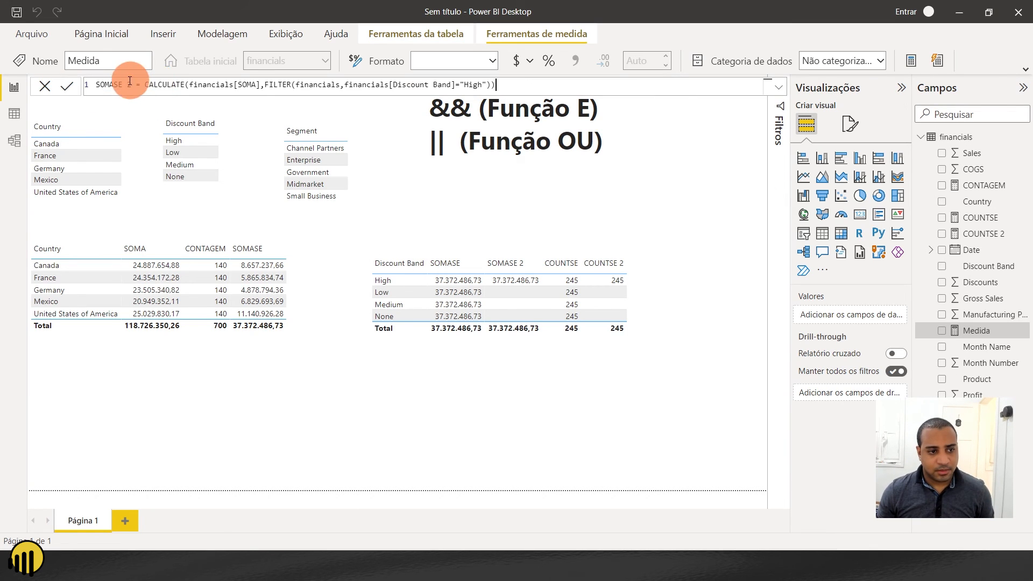
{"action": "left_click_drag", "start_coordinate": [132, 85], "coordinate": [120, 85]}
{"action": "type", "text": "Es"}
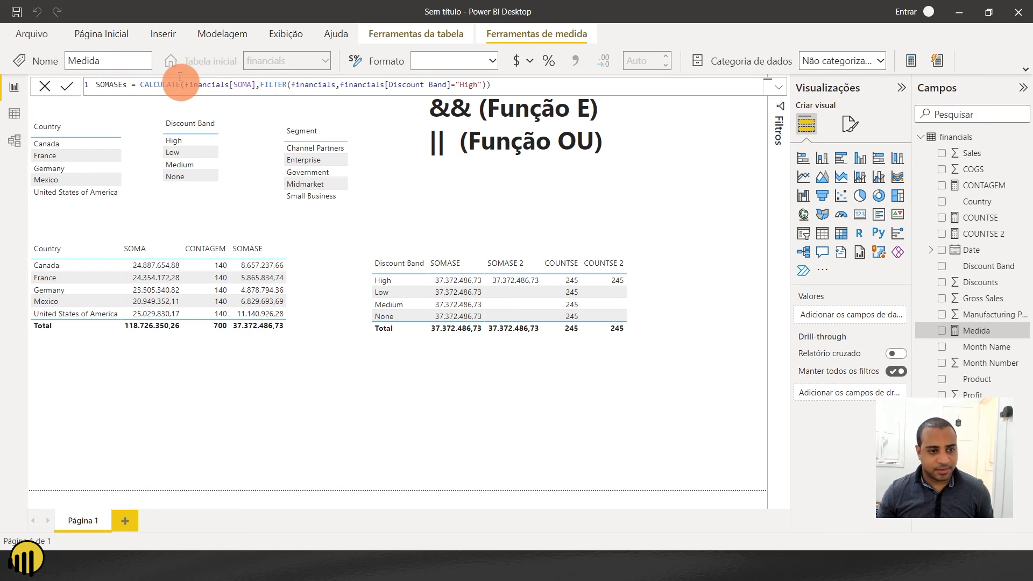
{"action": "key", "text": "BackSpace"}
{"action": "type", "text": "S"}
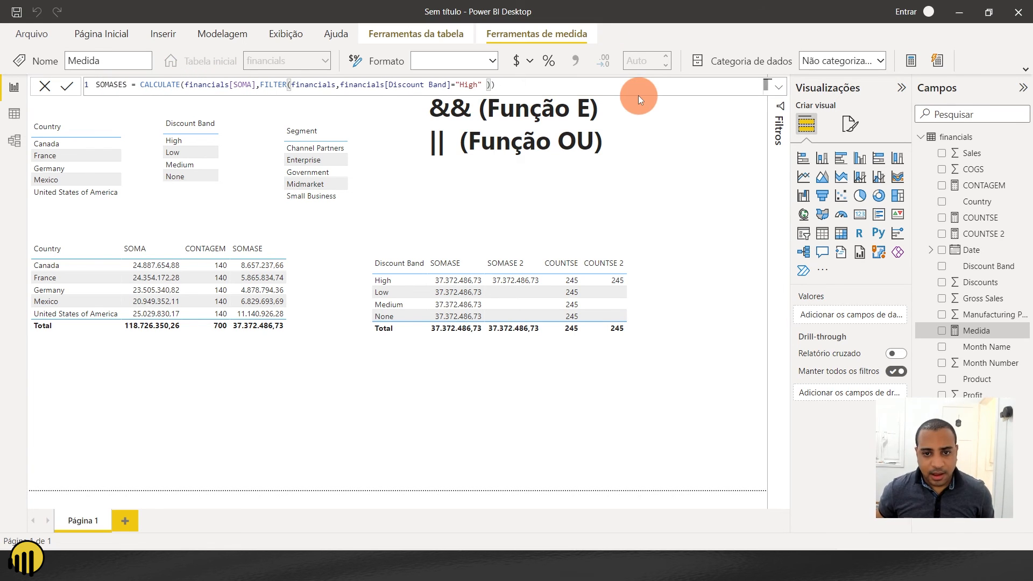
- Extend the SOMASES filter condition after "High" with the || operator and the column financials[Discount Band]
{"action": "key", "text": "Left"}
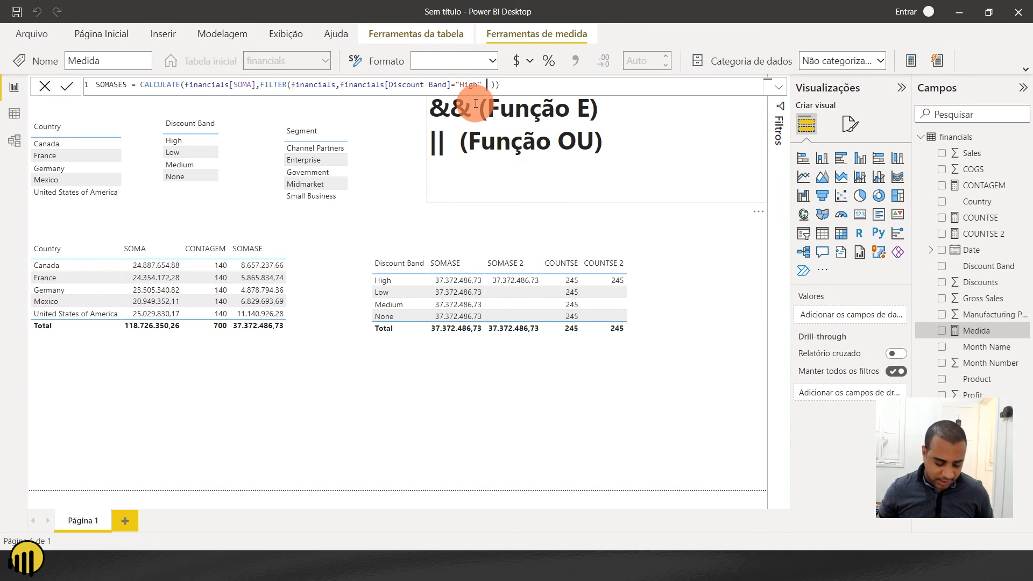
{"action": "type", "text": "||"}
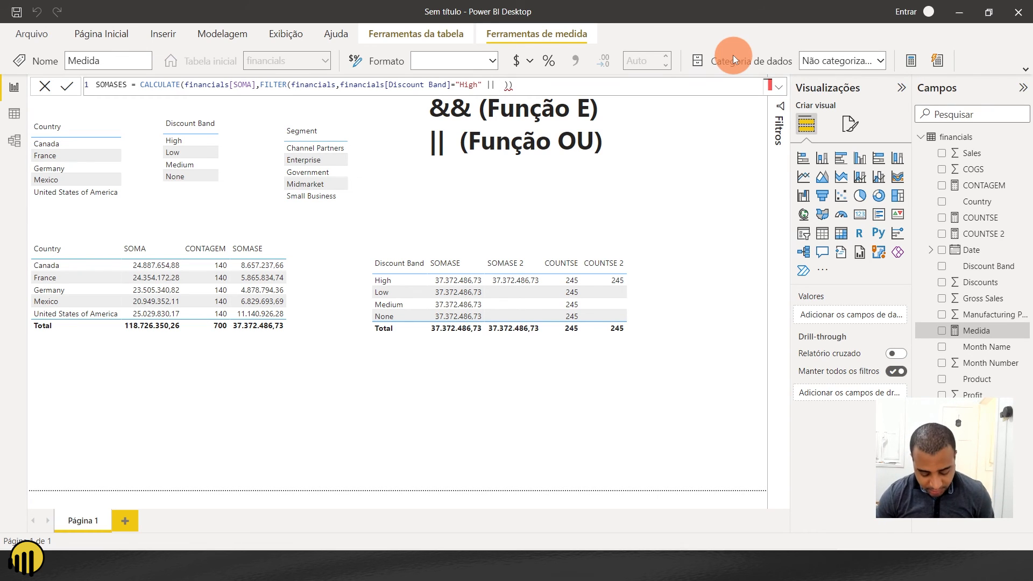
{"action": "type", "text": " DISCON"}
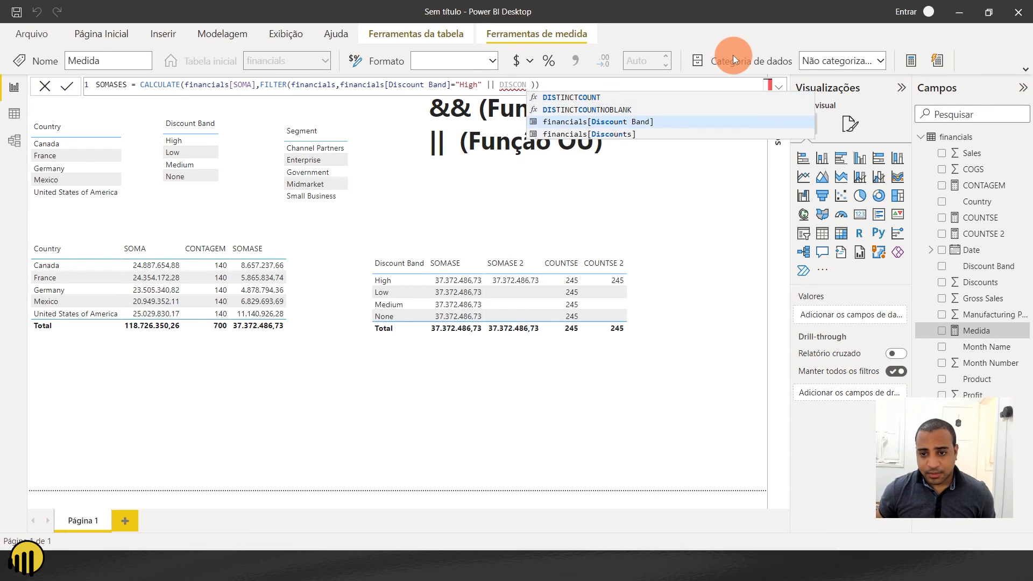
{"action": "key", "text": "Down"}
{"action": "key", "text": "Down"}
{"action": "key", "text": "Up"}
{"action": "key", "text": "Tab"}
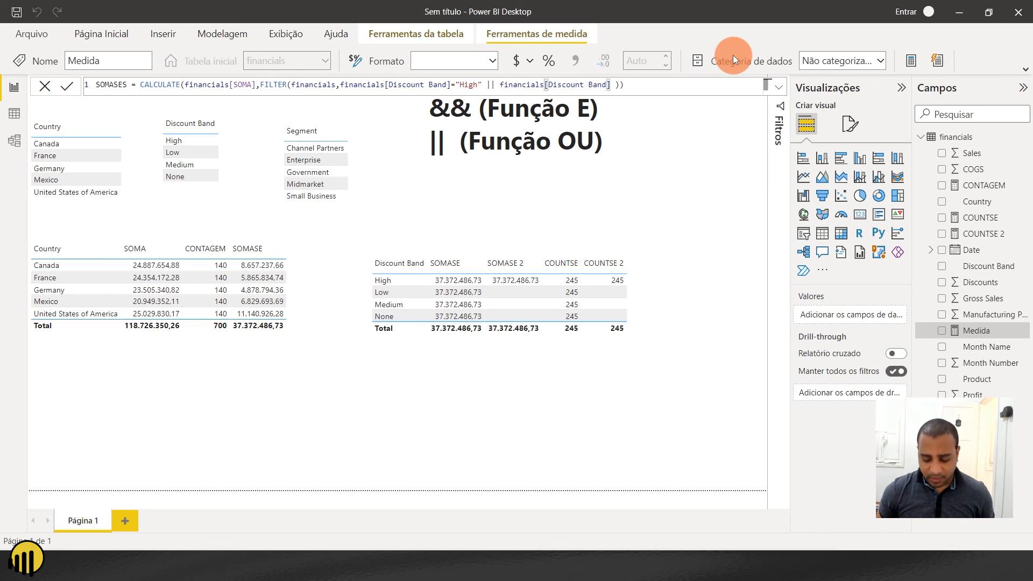
- Complete the second SOMASES condition as financials[Discount Band]="Low" and commit the measure
{"action": "type", "text": "=\"lo"}
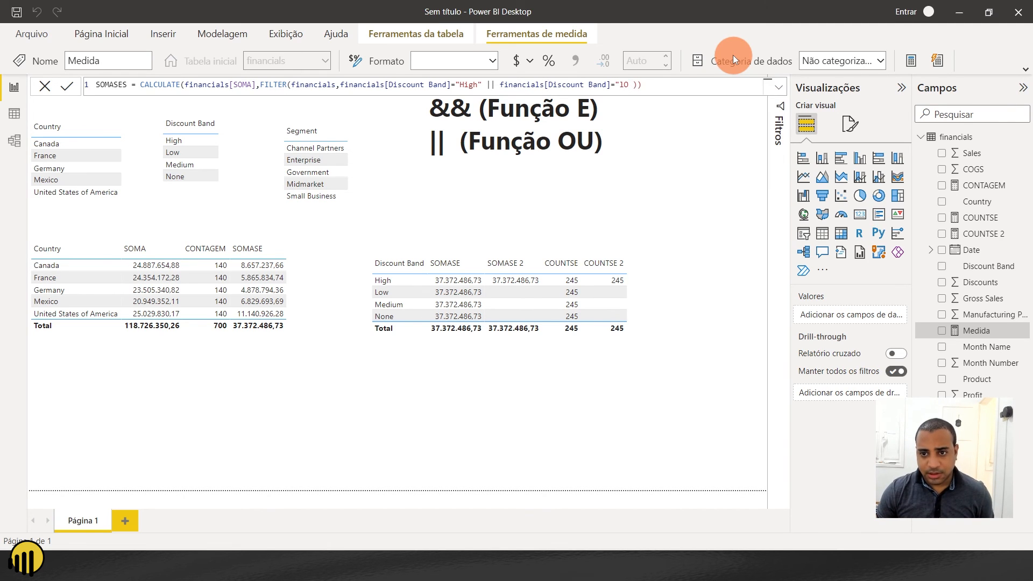
{"action": "key", "text": "BackSpace"}
{"action": "key", "text": "BackSpace"}
{"action": "key", "text": "Caps_Lock"}
{"action": "type", "text": "Lo"}
{"action": "type", "text": "w\""}
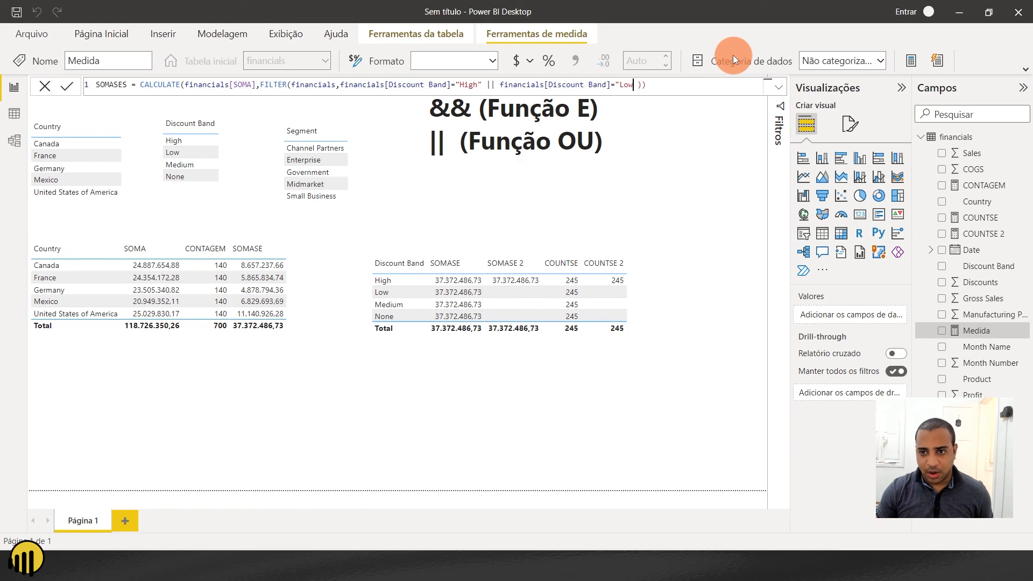
{"action": "left_click", "coordinate": [717, 87]}
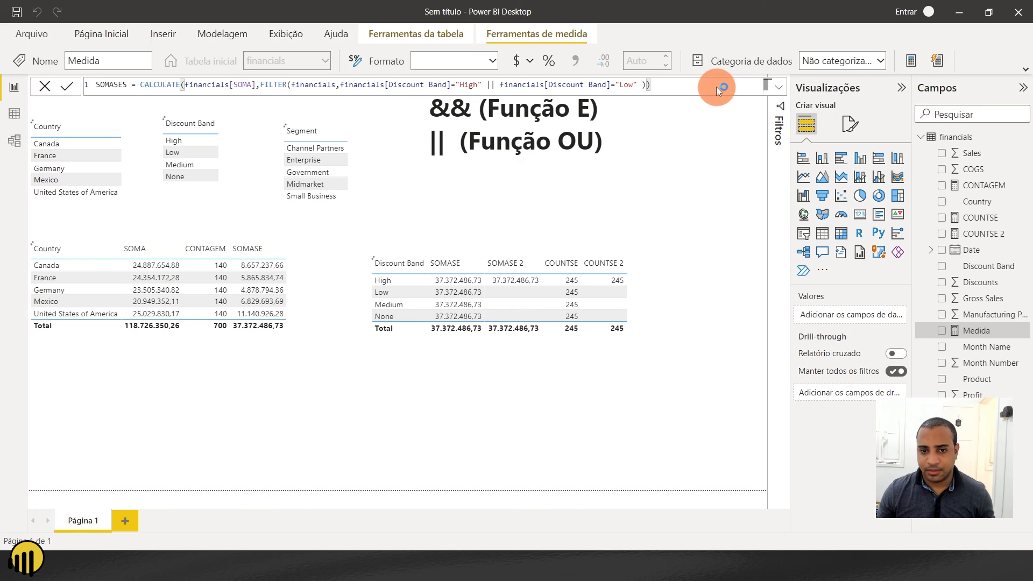
{"action": "left_click", "coordinate": [66, 86]}
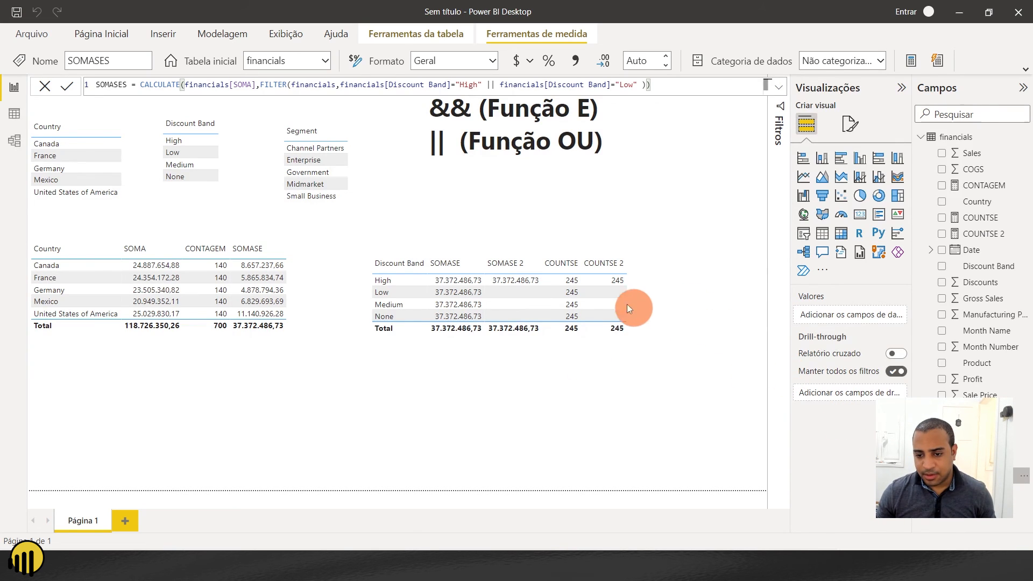
- Add the SOMASES measure to the Discount Band table, widening and repositioning the visual just below the text box
{"action": "left_click", "coordinate": [608, 311]}
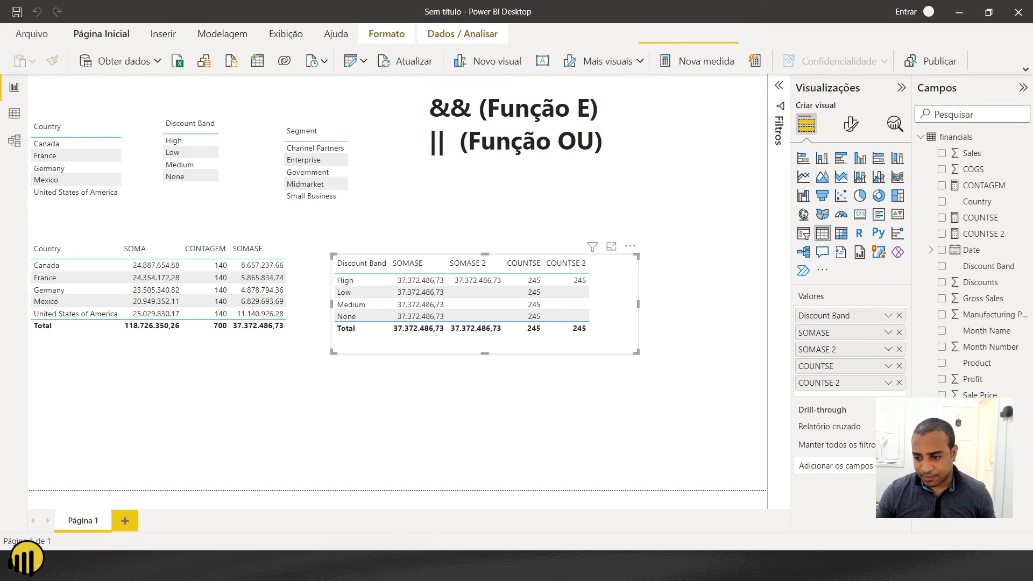
{"action": "left_click_drag", "start_coordinate": [978, 476], "coordinate": [841, 386]}
{"action": "left_click_drag", "start_coordinate": [639, 301], "coordinate": [716, 311]}
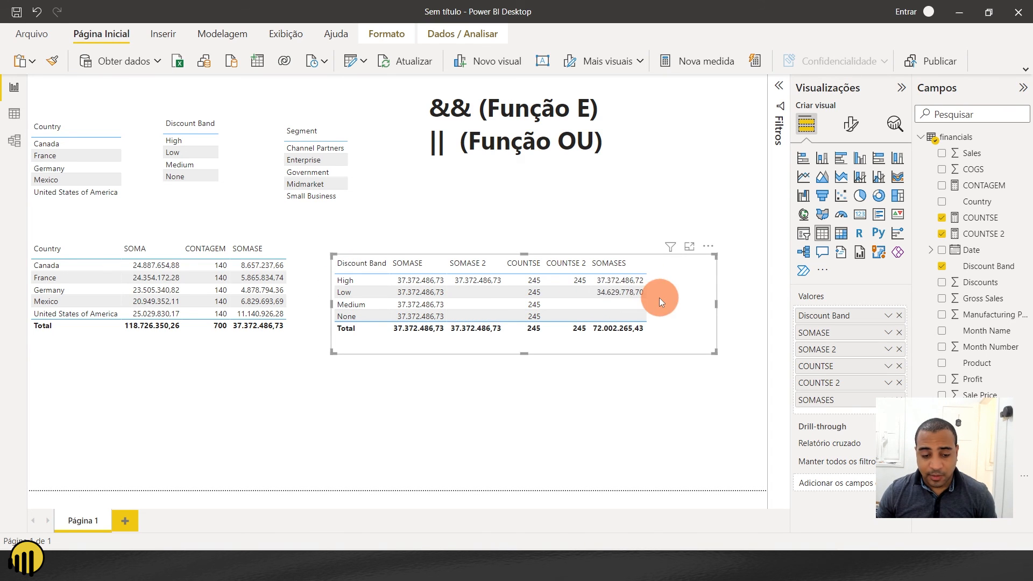
{"action": "left_click_drag", "start_coordinate": [680, 318], "coordinate": [737, 250]}
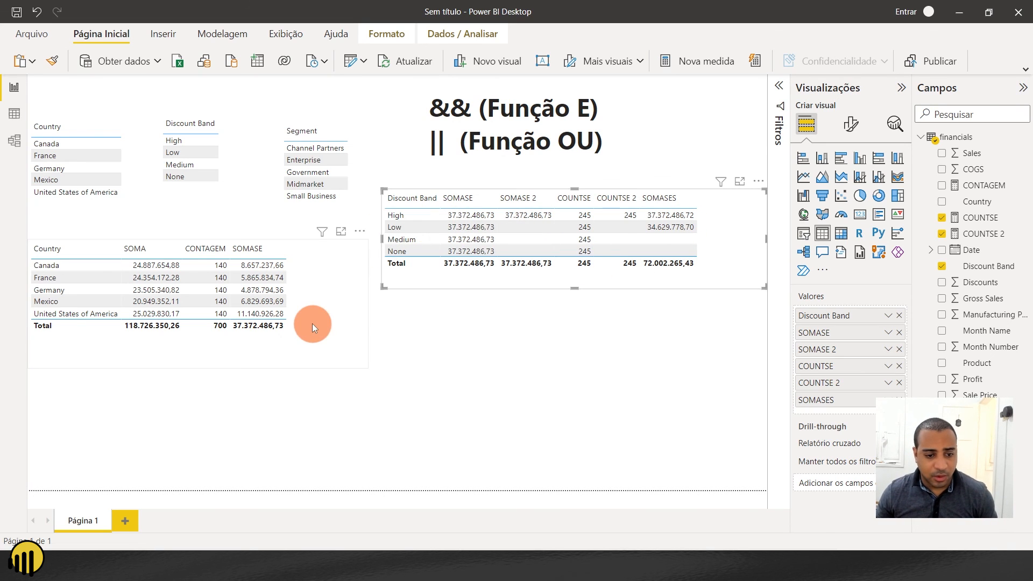
- Move the Country summary table and the Discount Band table lower on the page, and add the SOMASES measure to the Country table
{"action": "left_click_drag", "start_coordinate": [310, 258], "coordinate": [307, 380]}
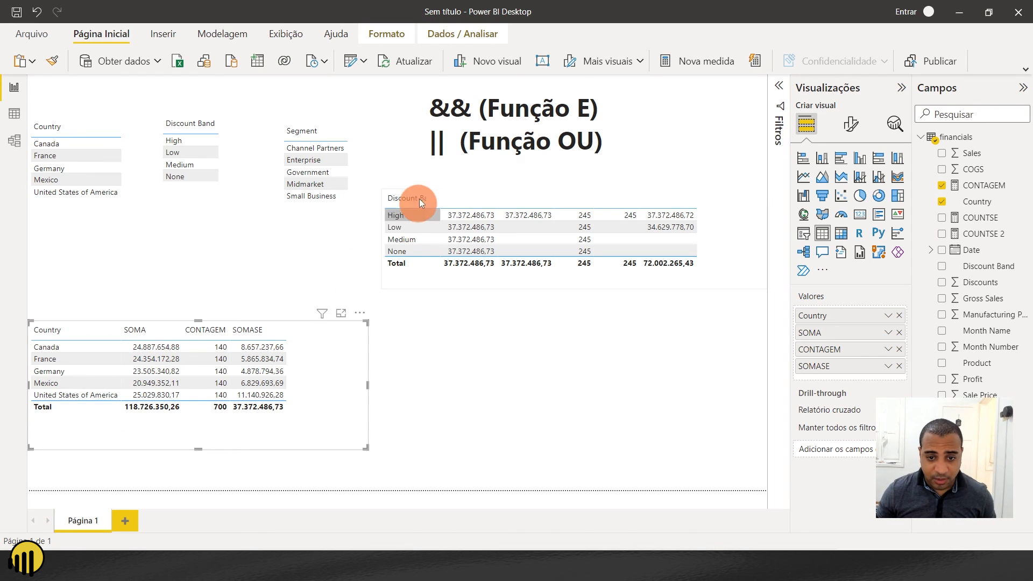
{"action": "left_click_drag", "start_coordinate": [467, 294], "coordinate": [464, 305]}
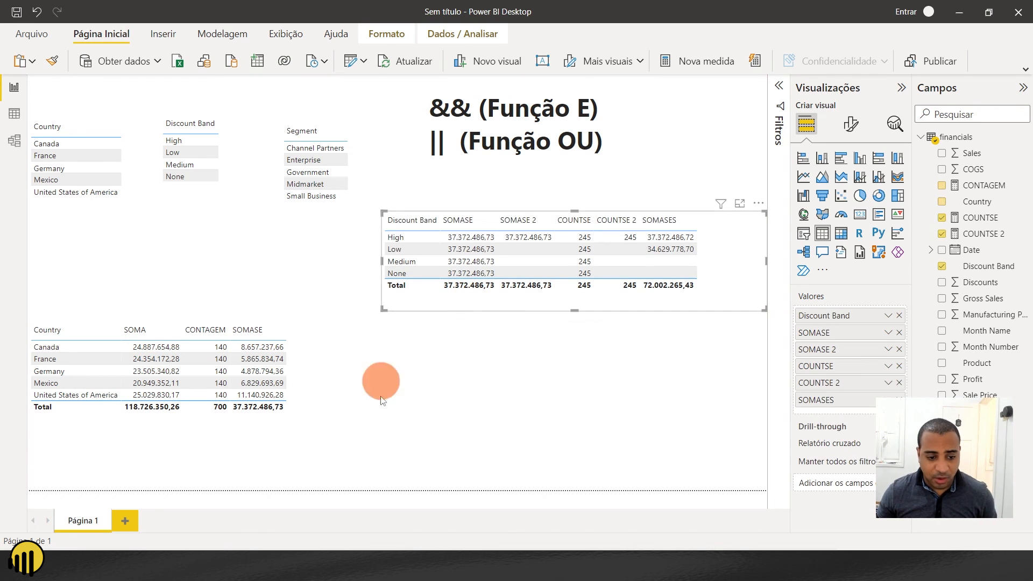
{"action": "left_click", "coordinate": [329, 425]}
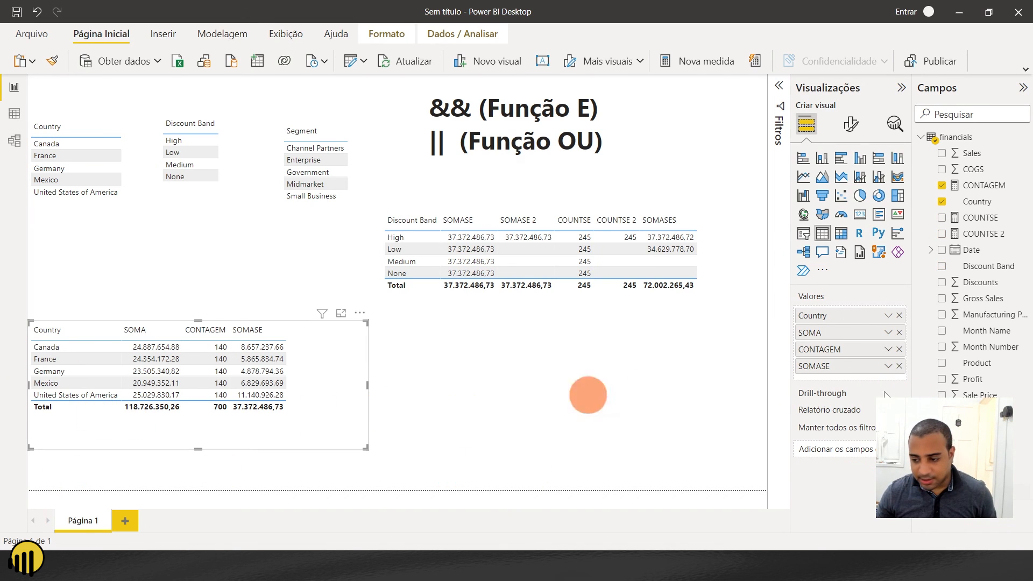
{"action": "left_click_drag", "start_coordinate": [980, 475], "coordinate": [52, 350]}
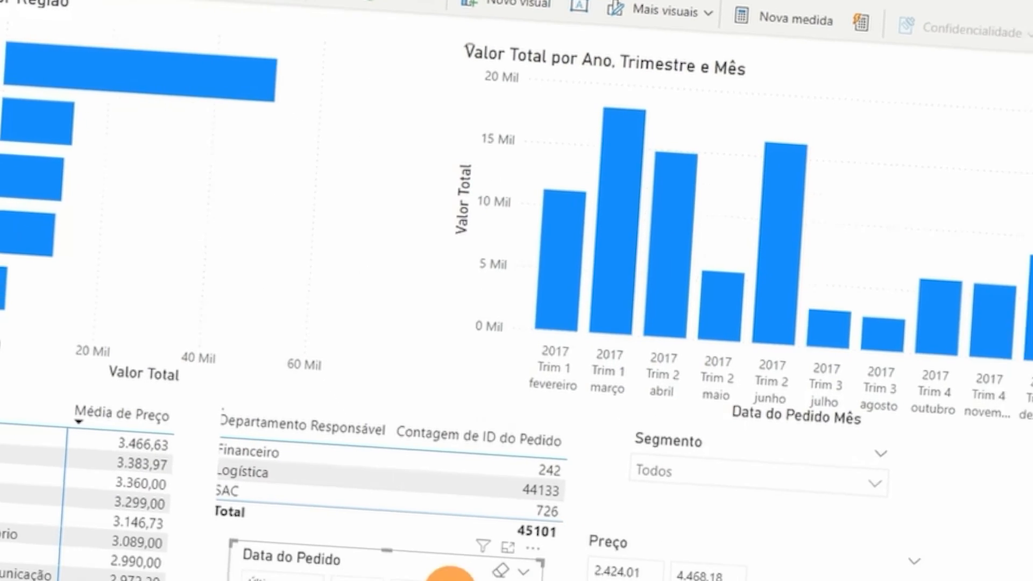
{"action": "left_click", "coordinate": [387, 502]}
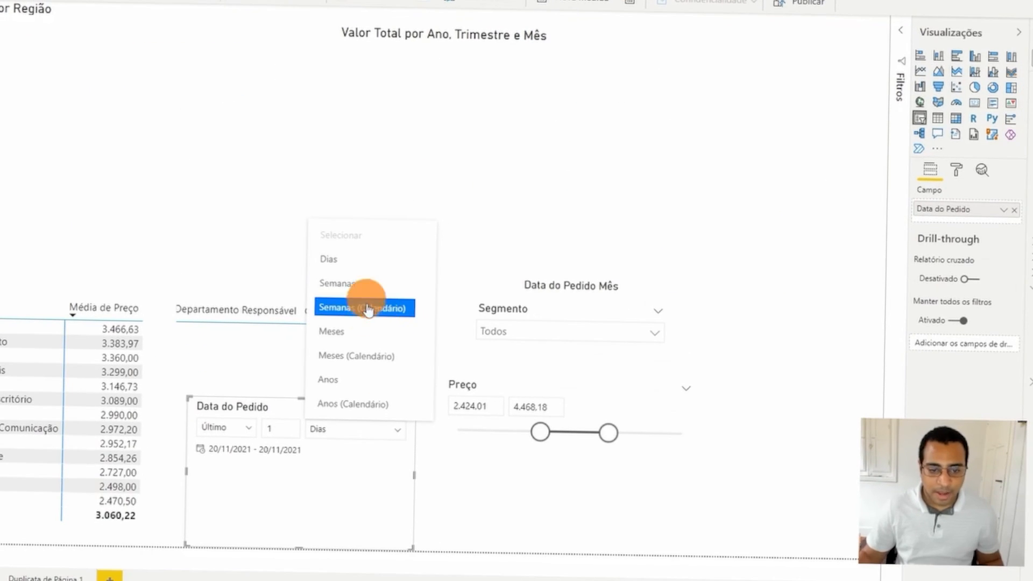
{"action": "left_click", "coordinate": [336, 283]}
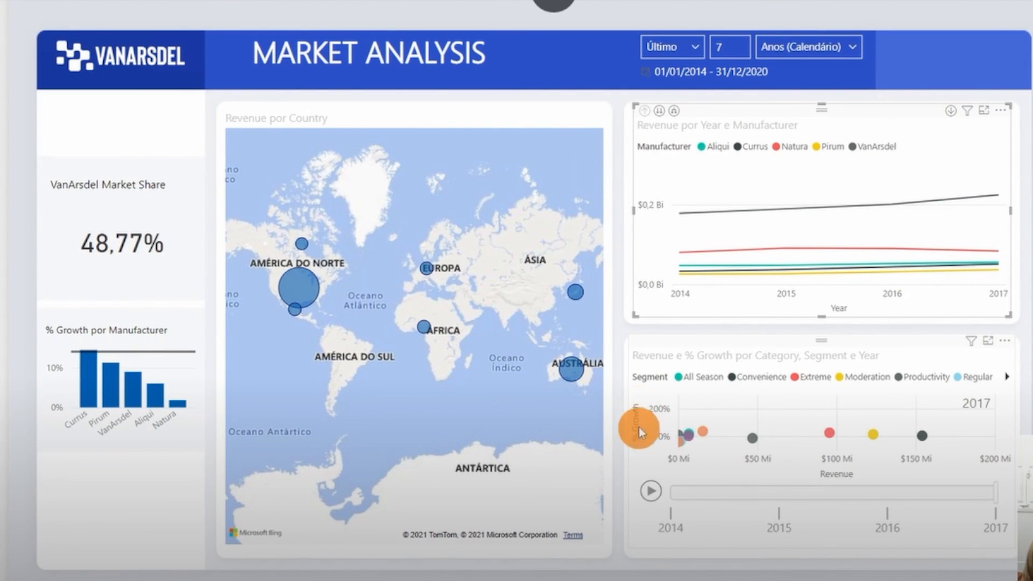